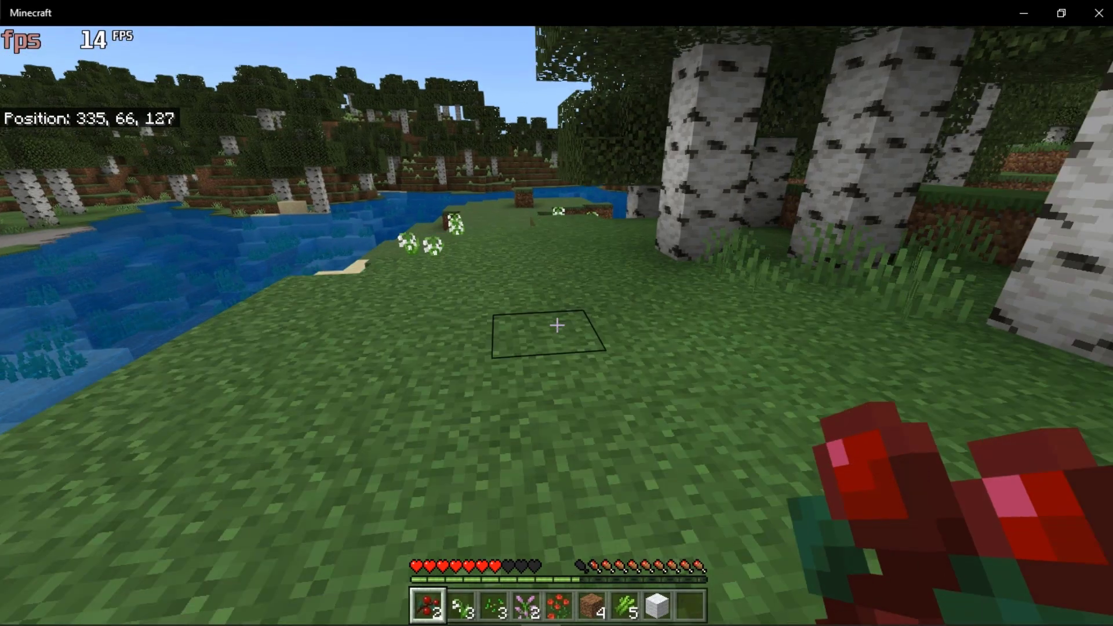
Step: Walk along the river bank and break the grass block ahead
key(w)
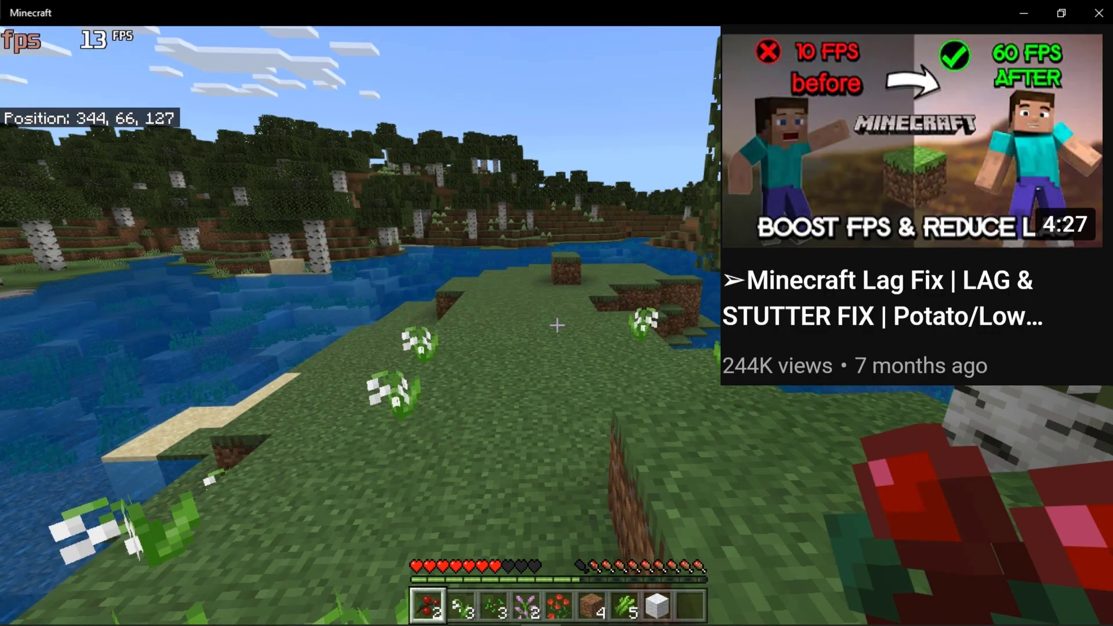
key(w)
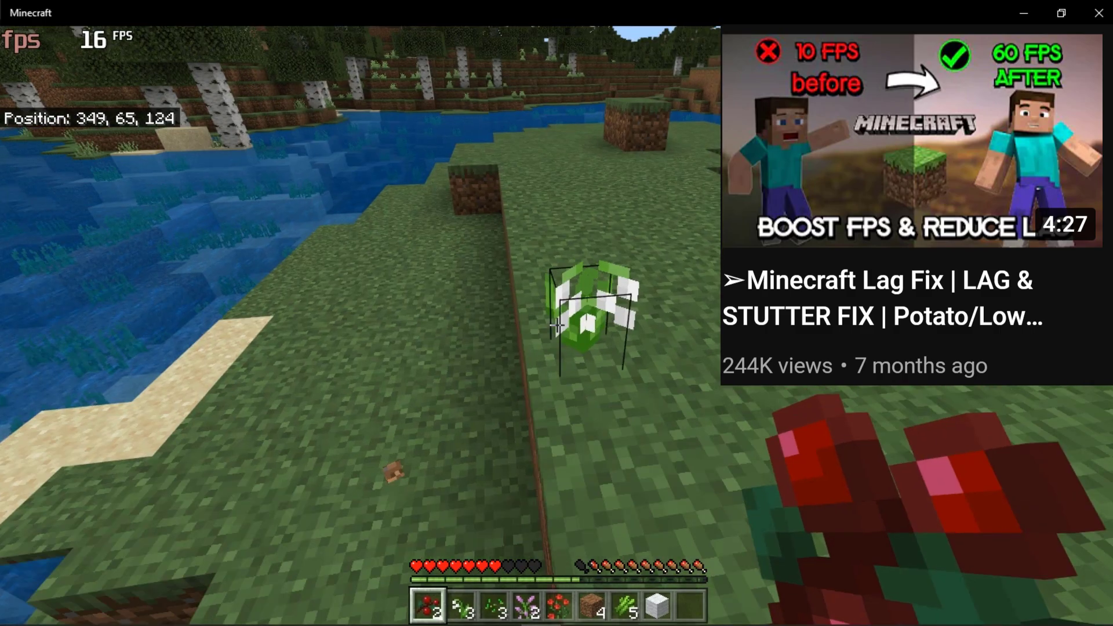
key(w)
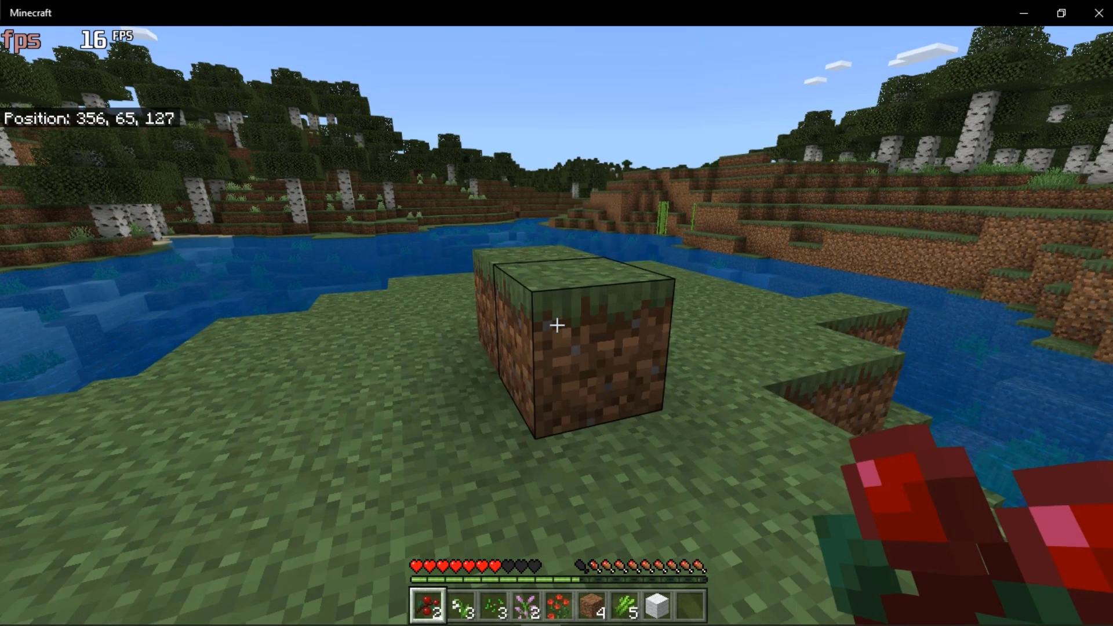
click(557, 324)
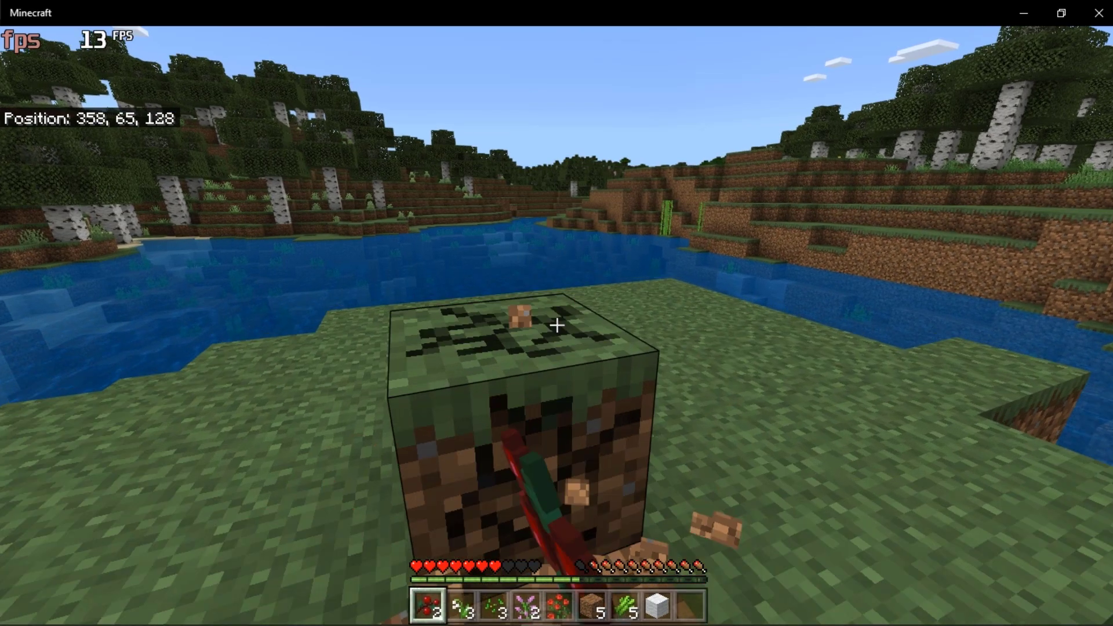
click(557, 325)
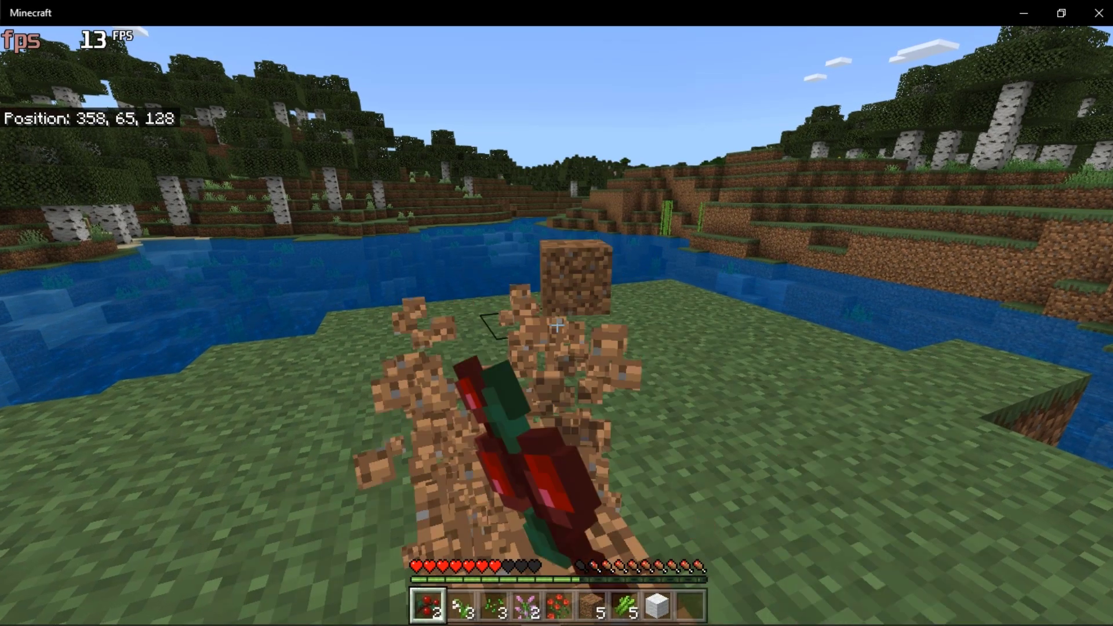
Step: Walk toward the water and use up the held red items
key(w)
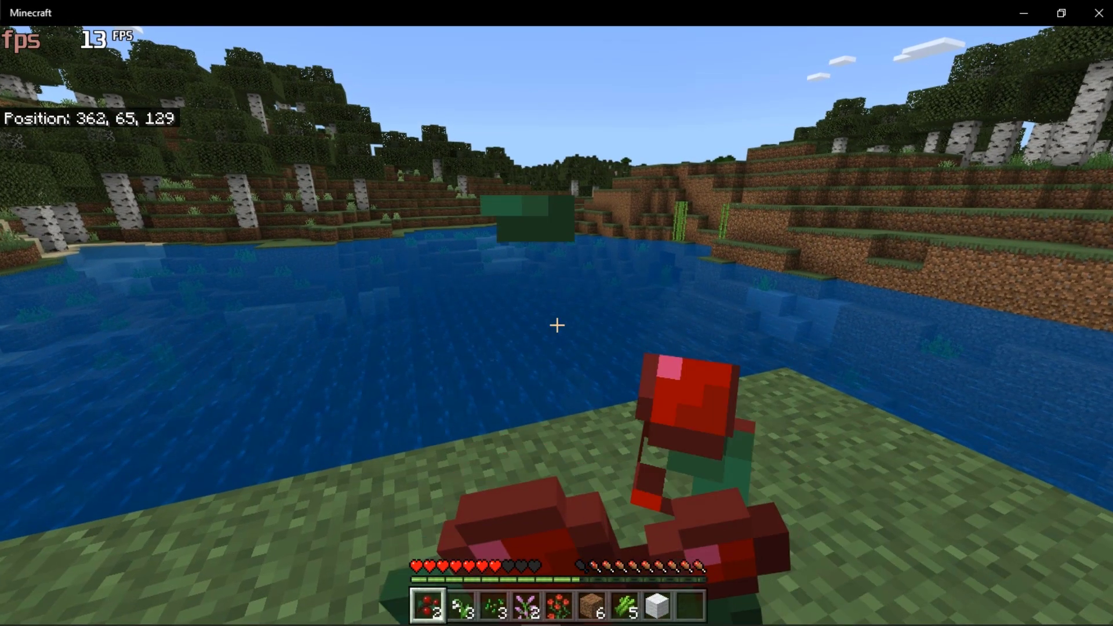
right_click(557, 324)
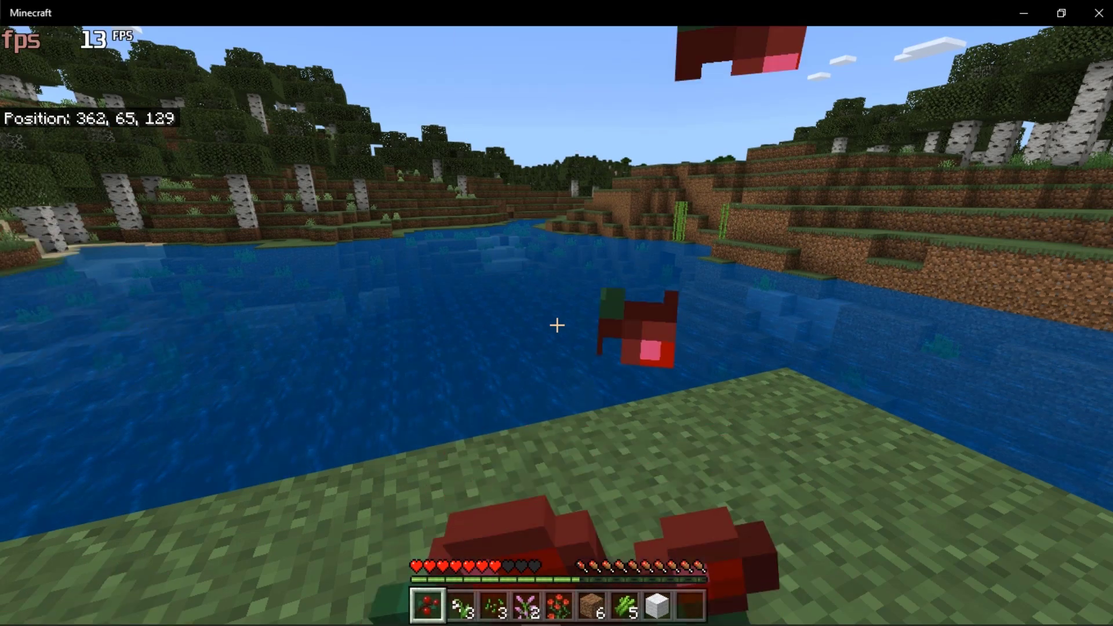
right_click(556, 324)
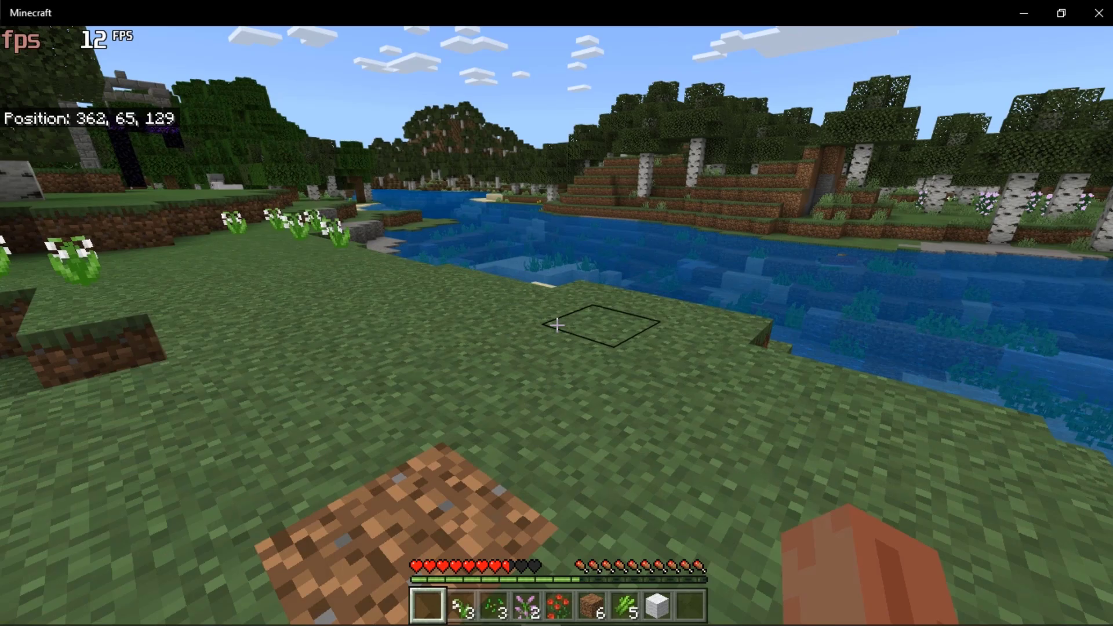
Step: Wade into the river, dive underwater, and surface facing the shore
key(w)
key(w)
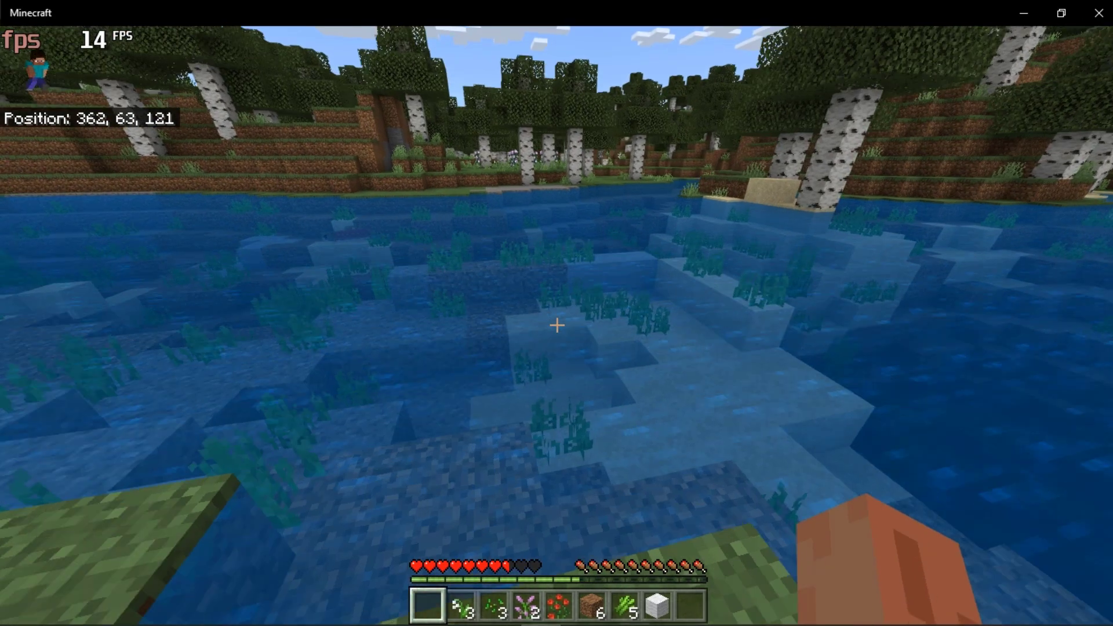
key(w)
key(w)
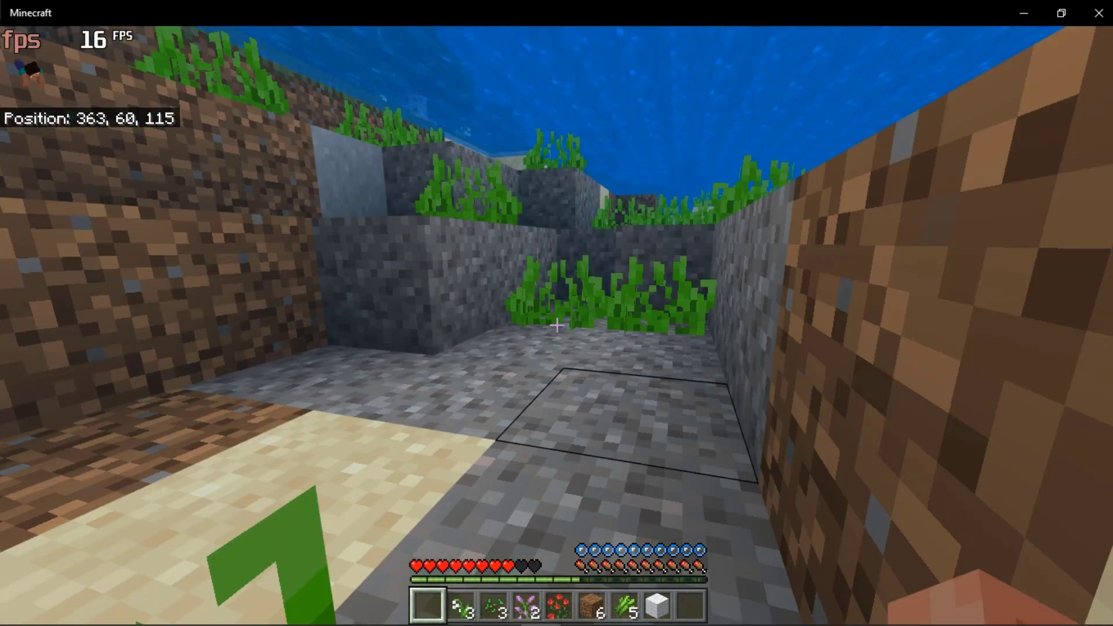
key(space)
key(w)
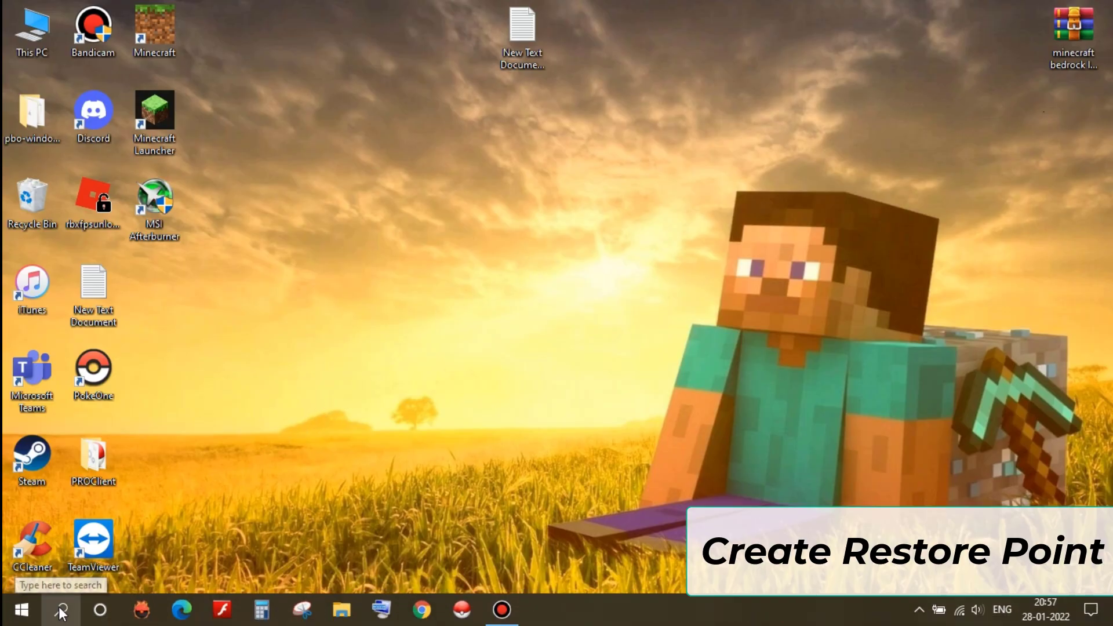
Step: Search for 'create a restore point' and open System Properties
click(61, 609)
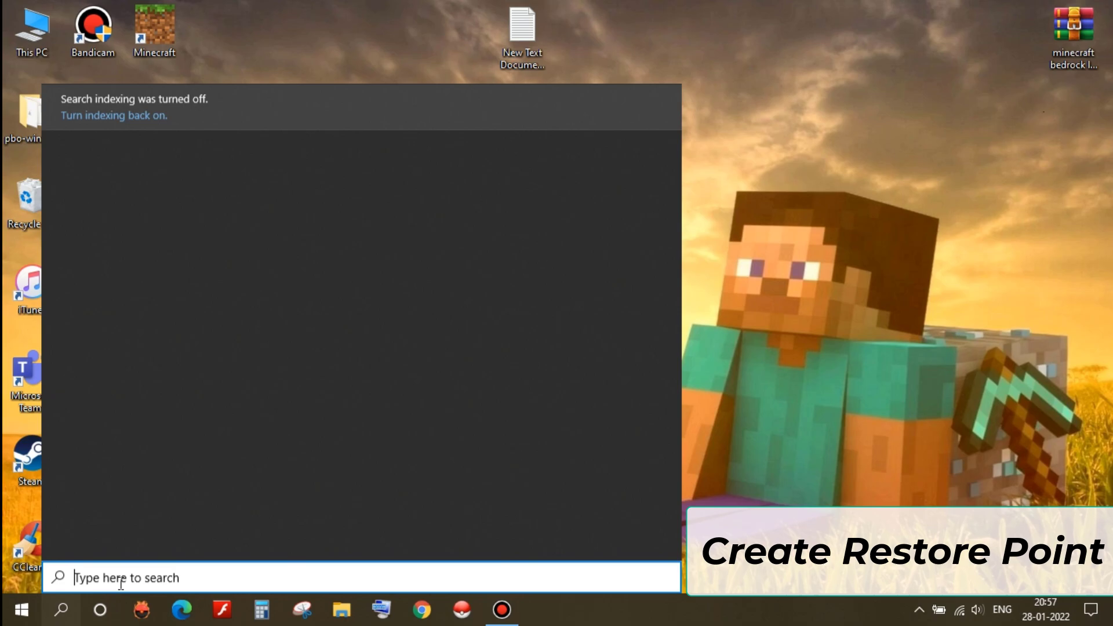
text(create )
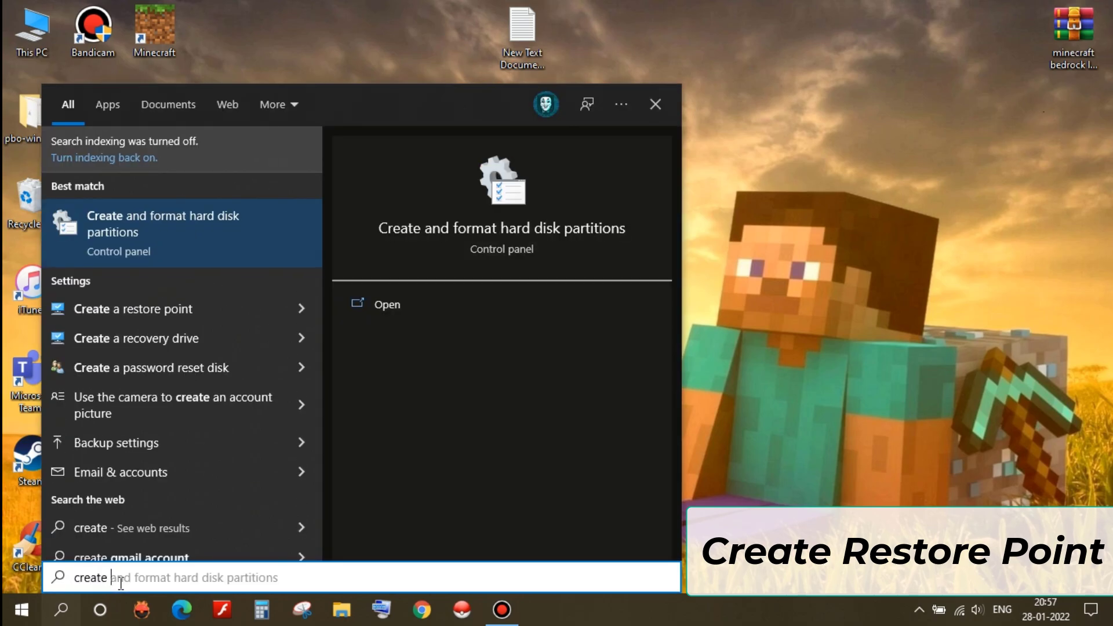
text(re)
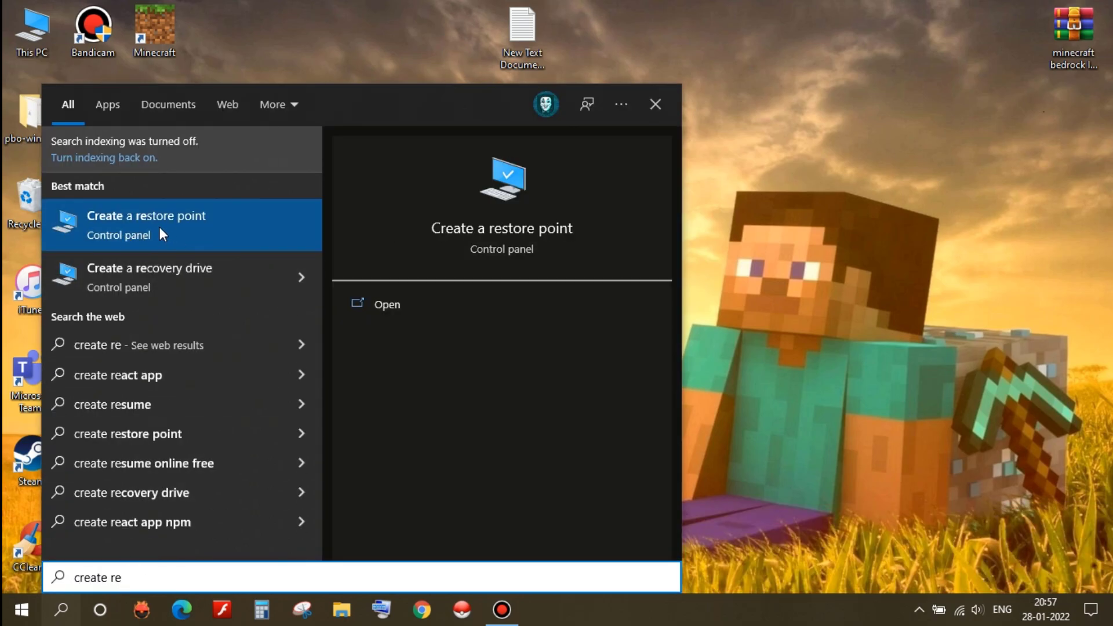
click(159, 227)
drag(237, 73, 413, 68)
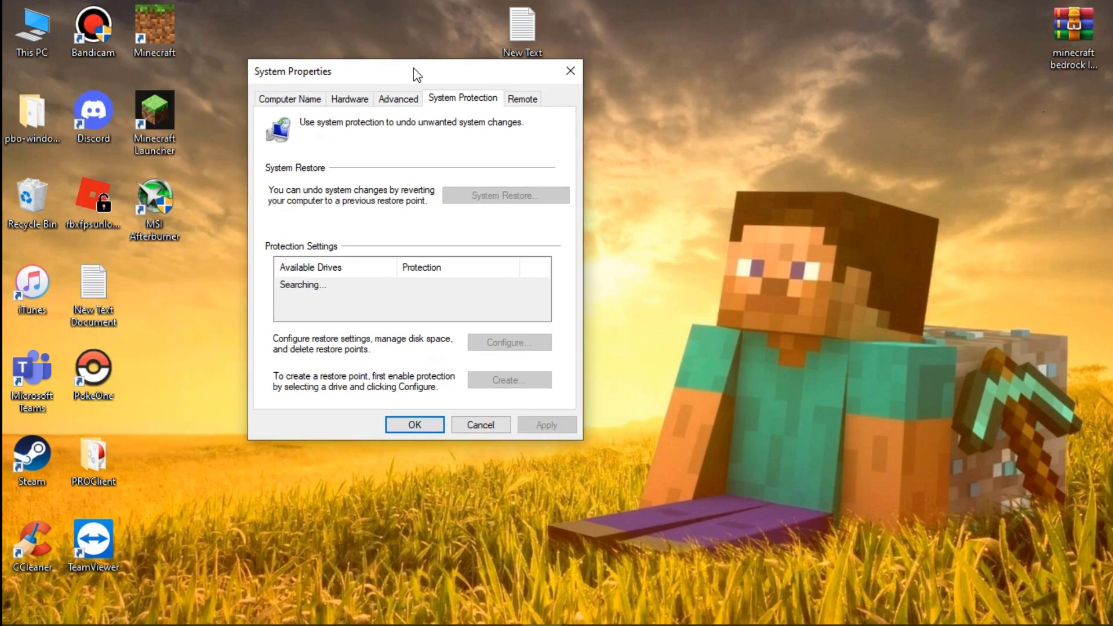
Step: Turn on system protection for Local Disk (C:) and apply it
click(342, 285)
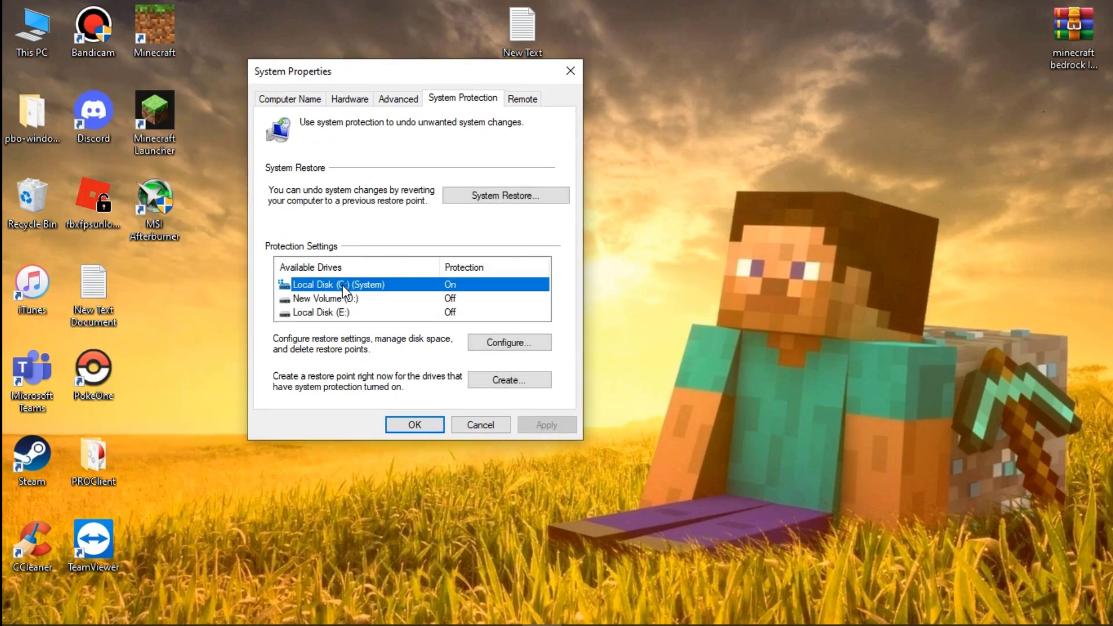
click(507, 342)
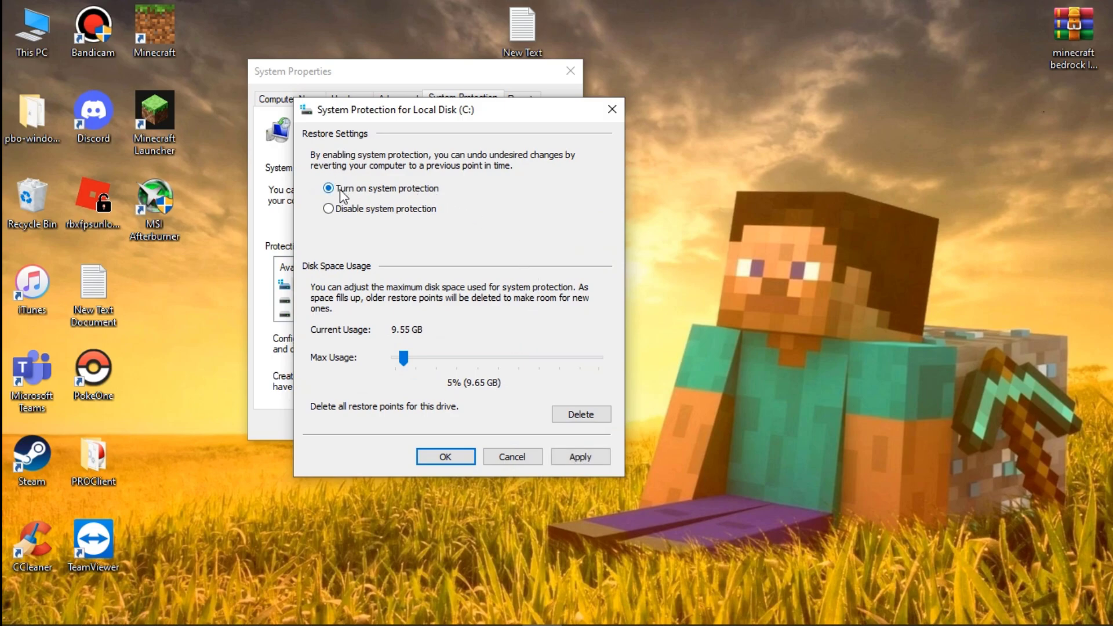
click(580, 456)
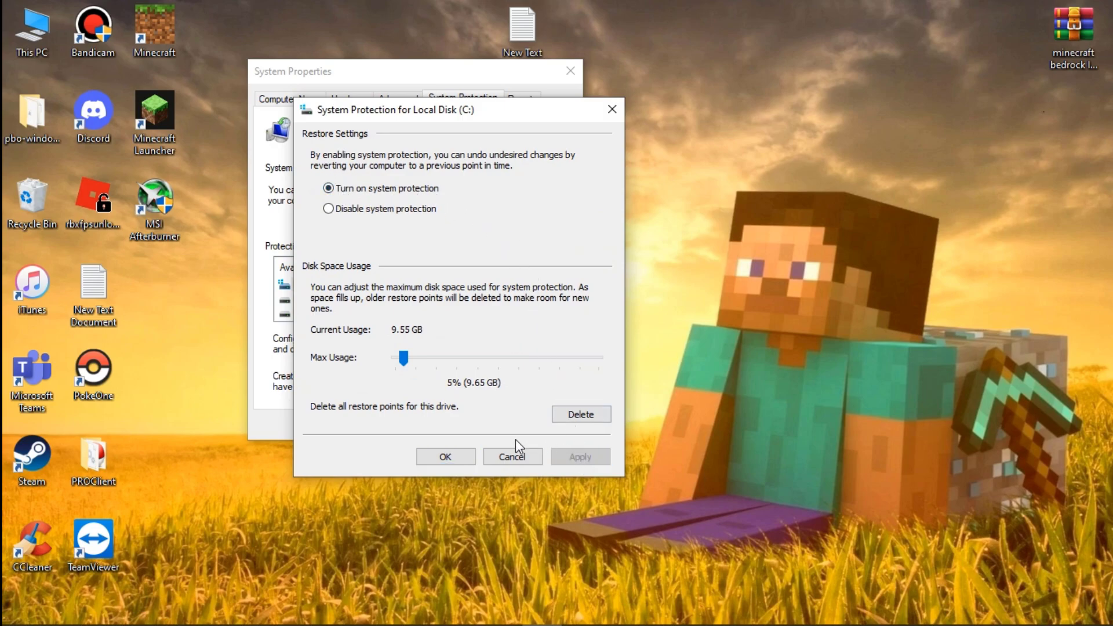
click(444, 457)
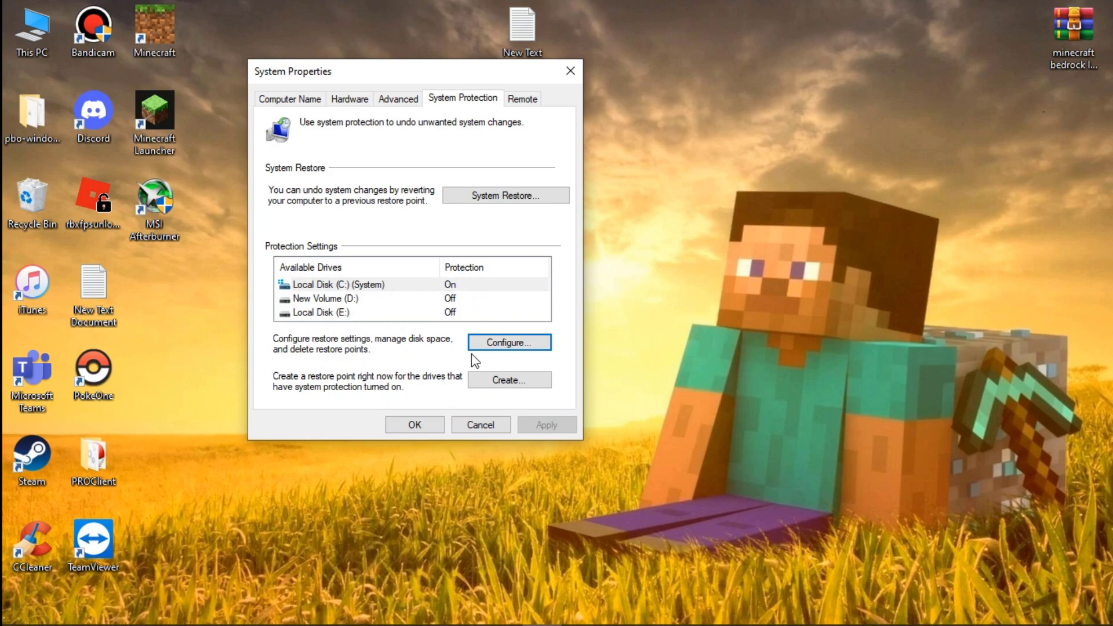
Step: Create a restore point described as 'backup', dismiss the confirmation, and close System Properties
click(487, 380)
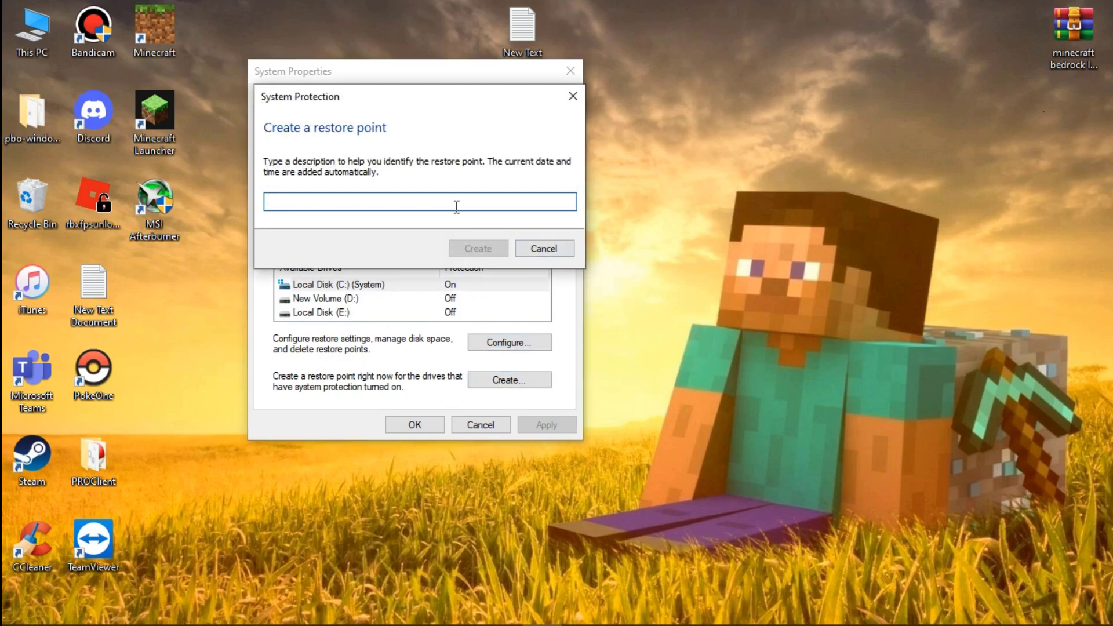
text(backup)
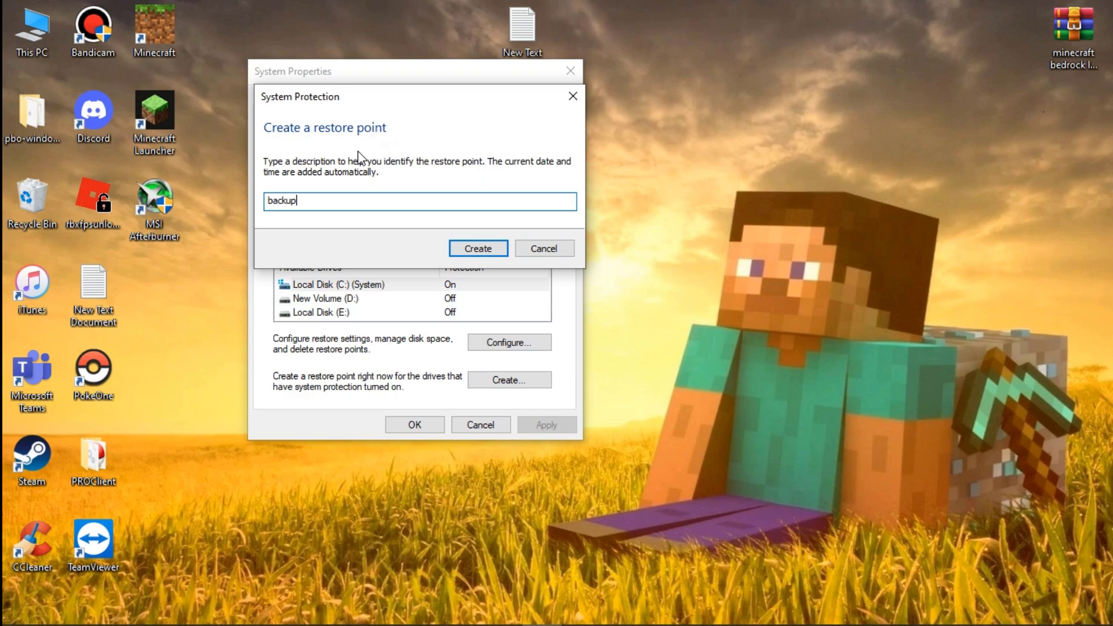
click(477, 248)
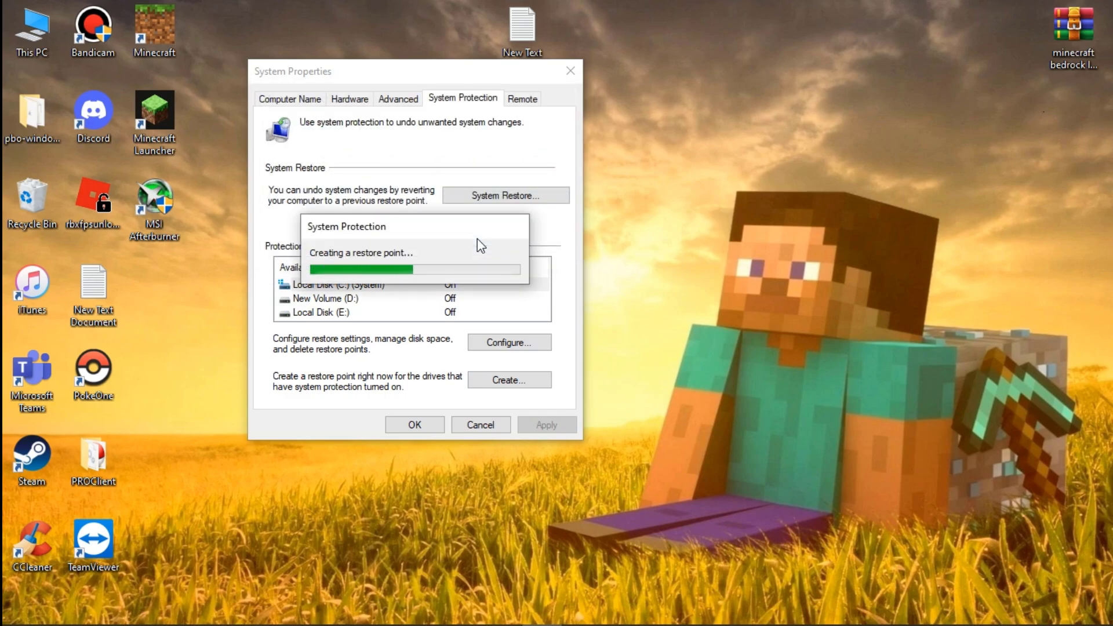
click(524, 260)
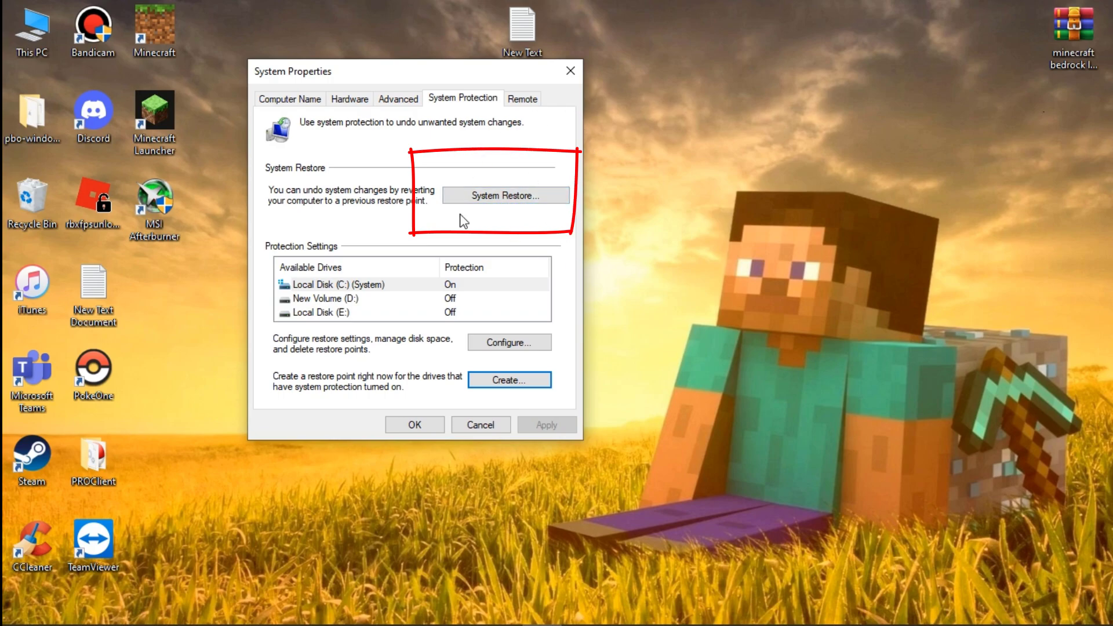
click(571, 70)
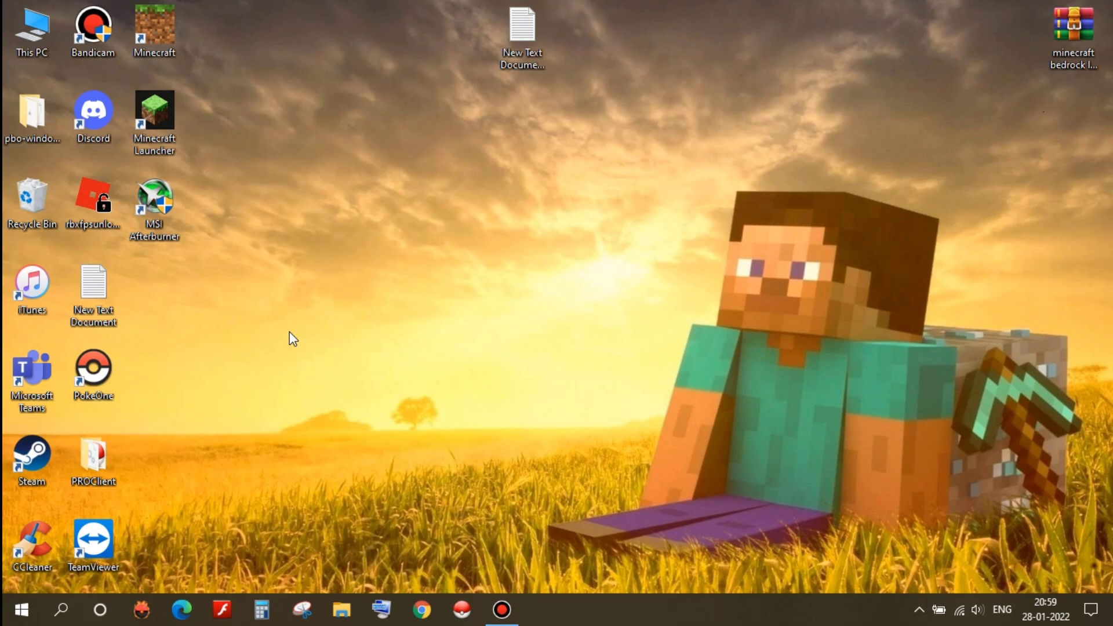
Step: Turn off Snap windows under System > Multitasking in Settings
click(18, 619)
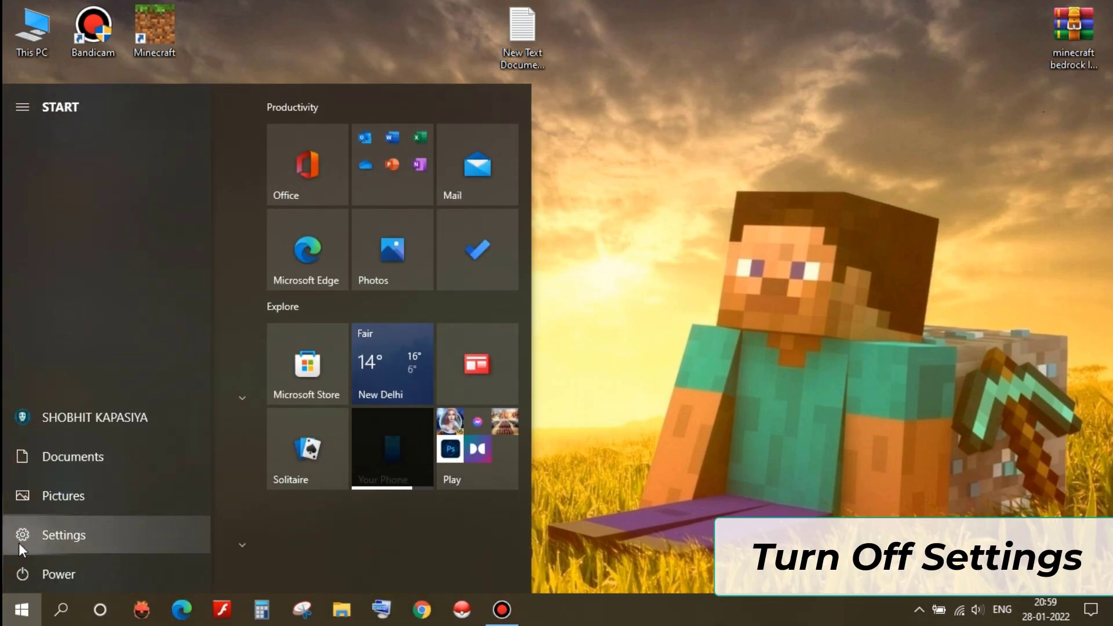
click(19, 542)
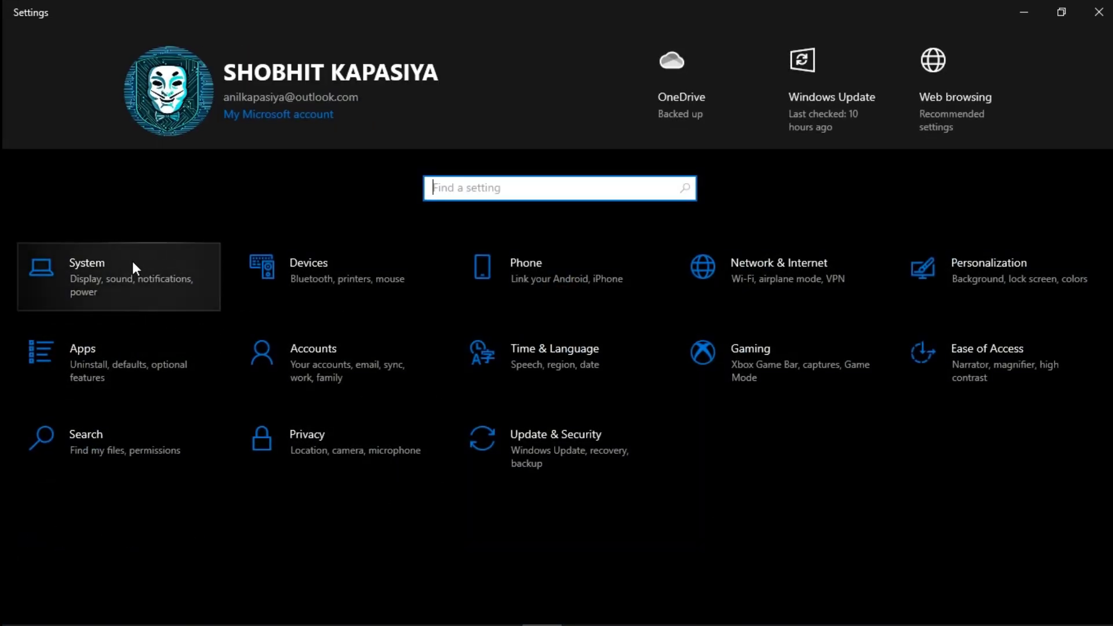
click(108, 264)
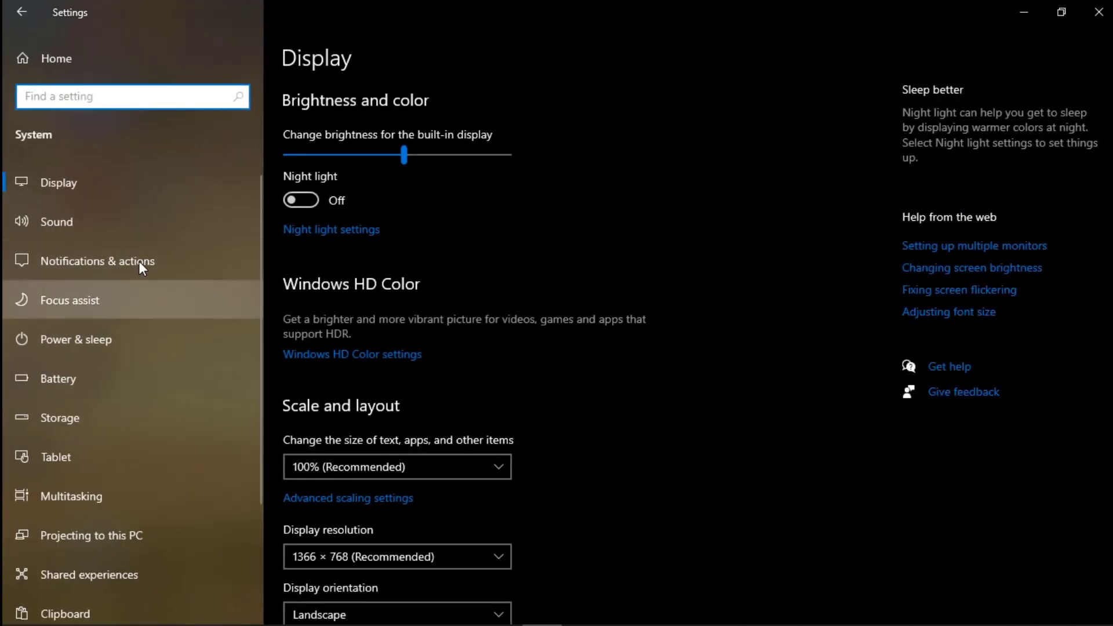
click(112, 264)
scroll(316, 288, down, 10)
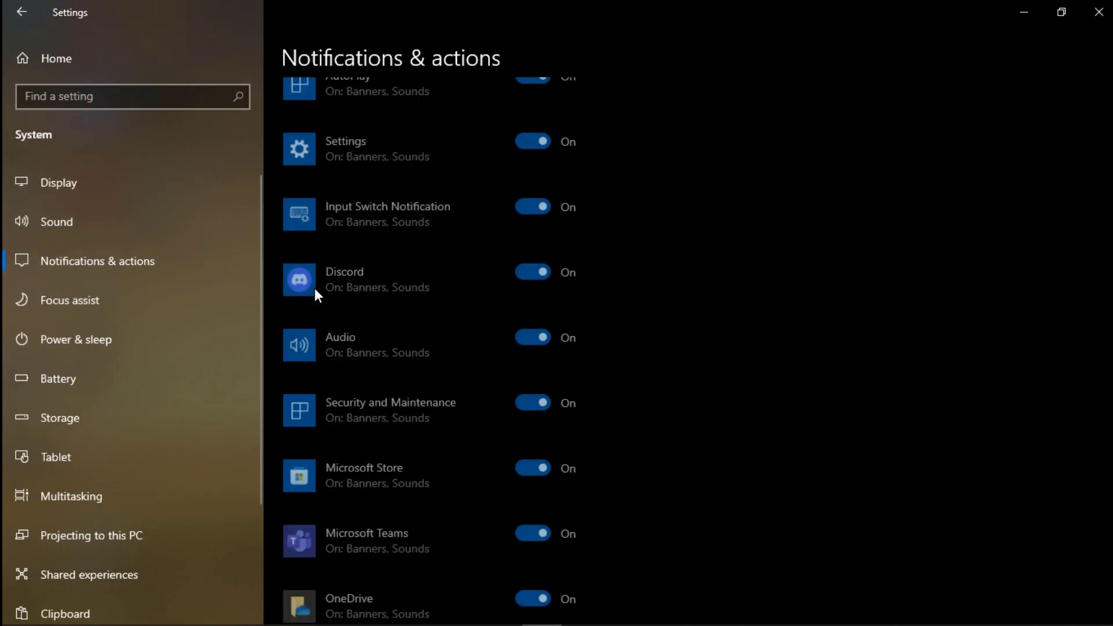
scroll(314, 288, up, 10)
scroll(406, 316, down, 3)
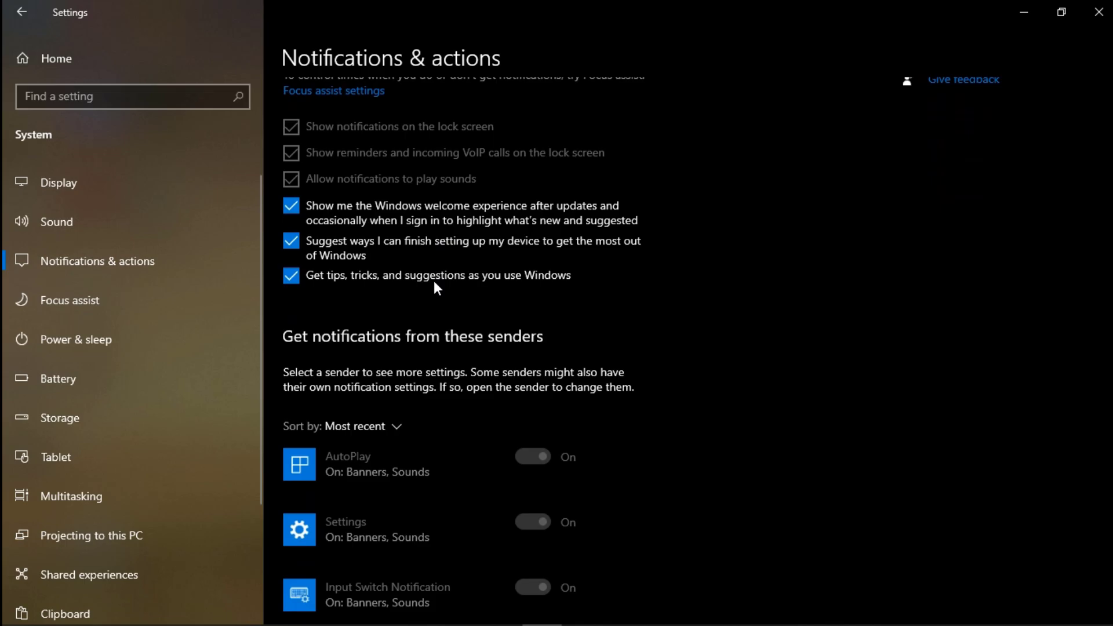
scroll(433, 281, down, 4)
scroll(779, 278, up, 7)
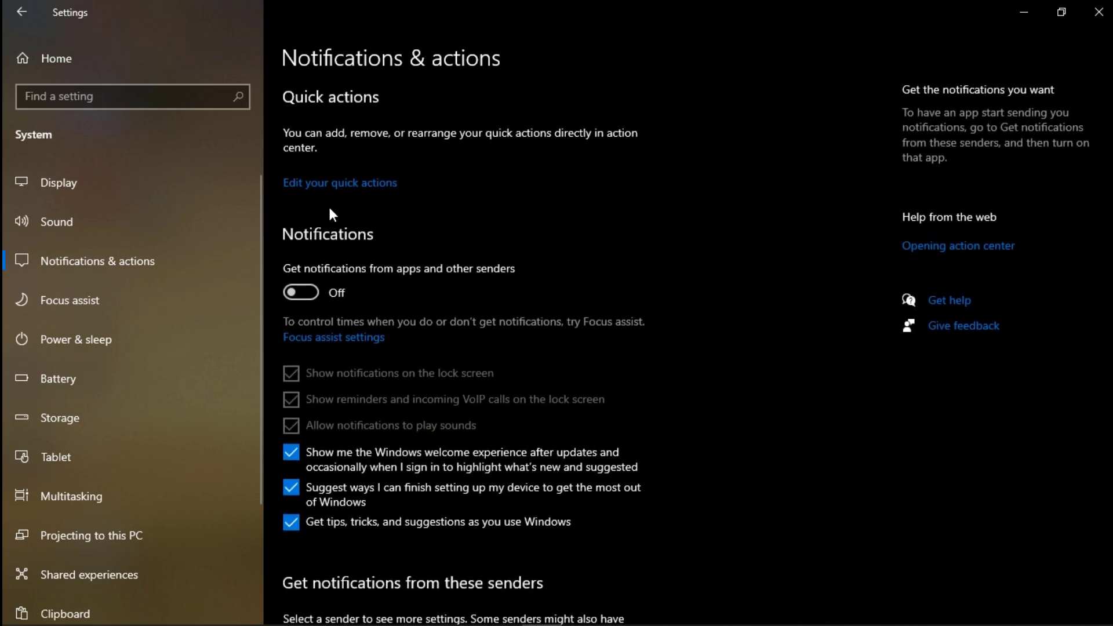
click(149, 506)
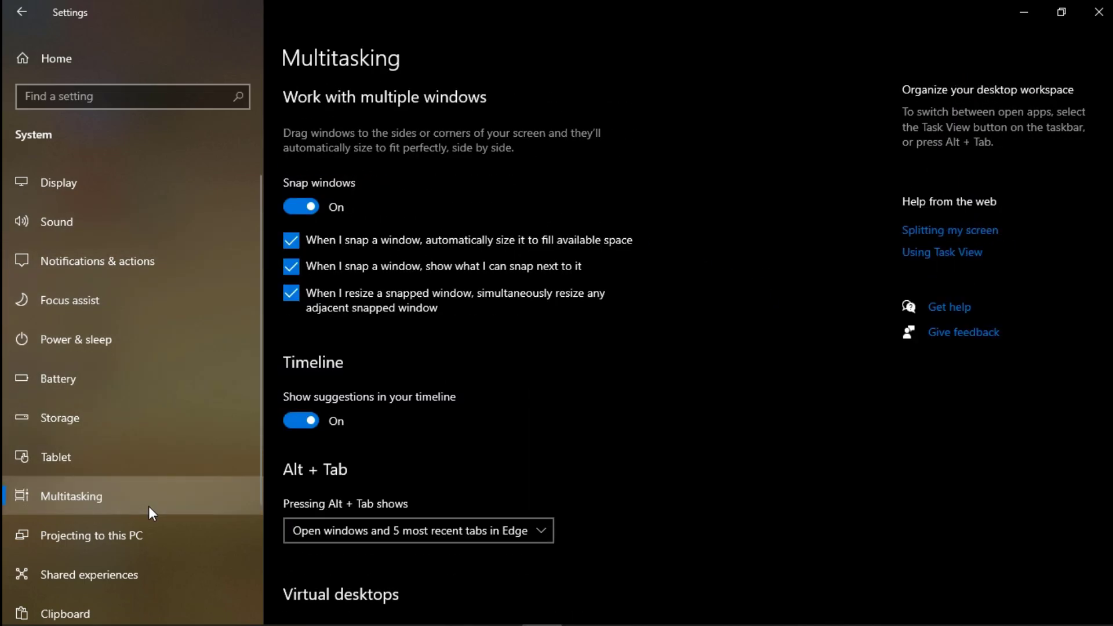
click(319, 205)
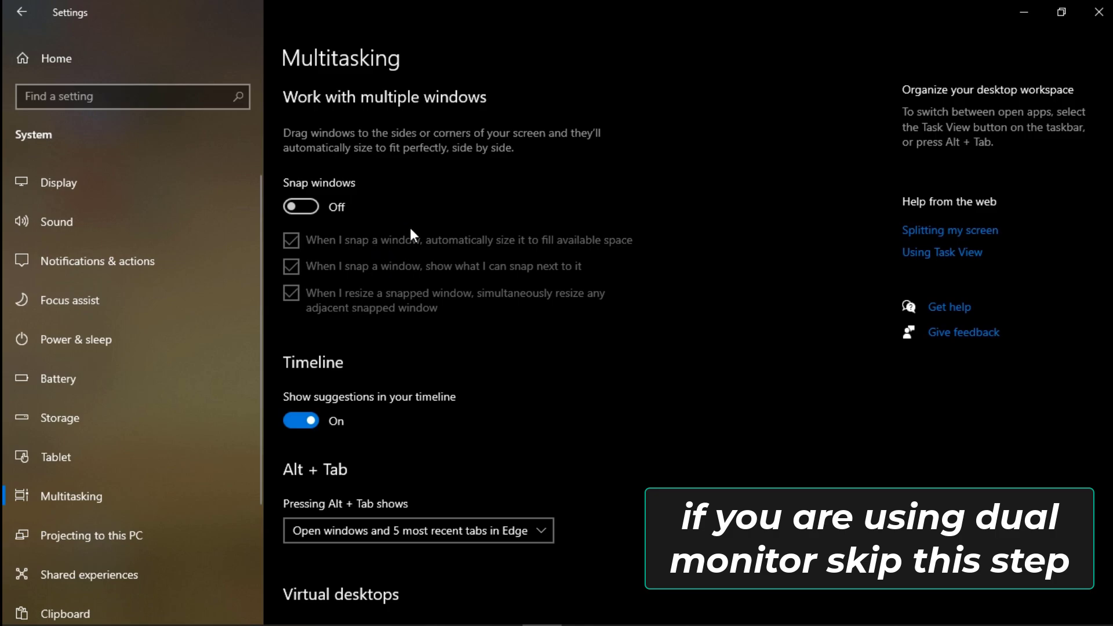
Step: Turn off Transparency effects in Personalization > Colors
click(134, 68)
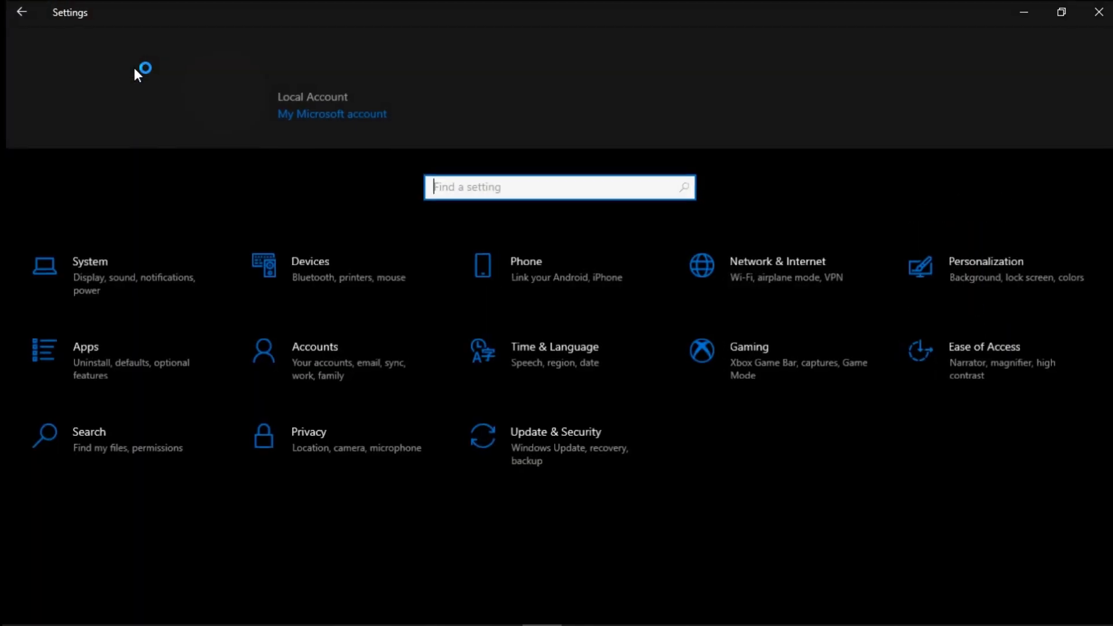
click(1001, 269)
click(114, 222)
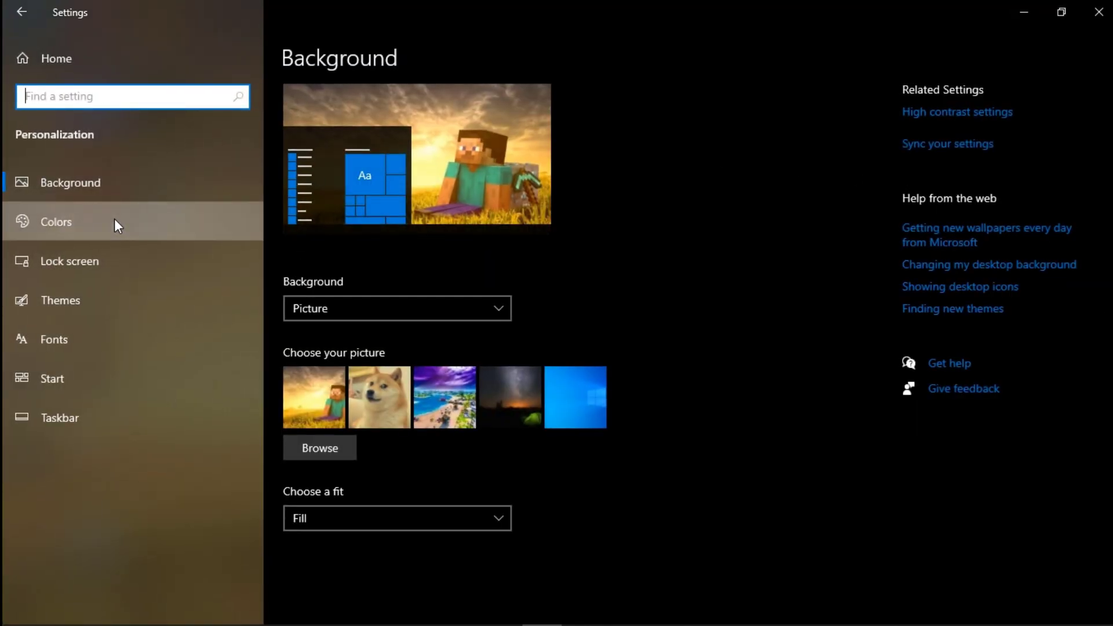
click(313, 379)
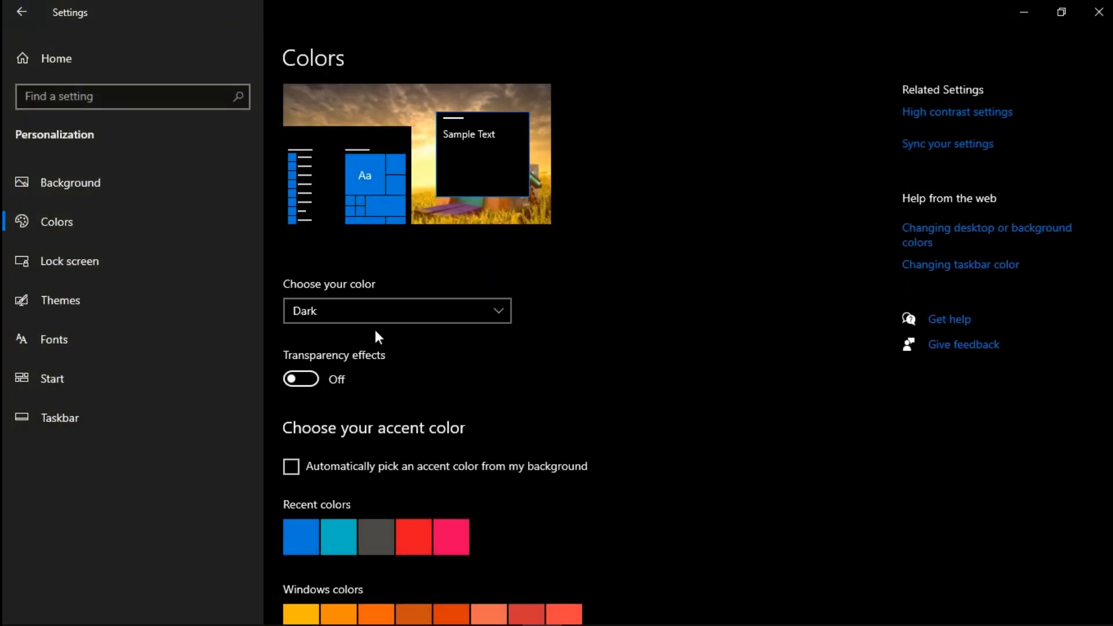
Step: Disable startup apps including Edge, OneDrive, Teams and Xbox App Services, keeping Mem Reduct and Realtek
click(108, 57)
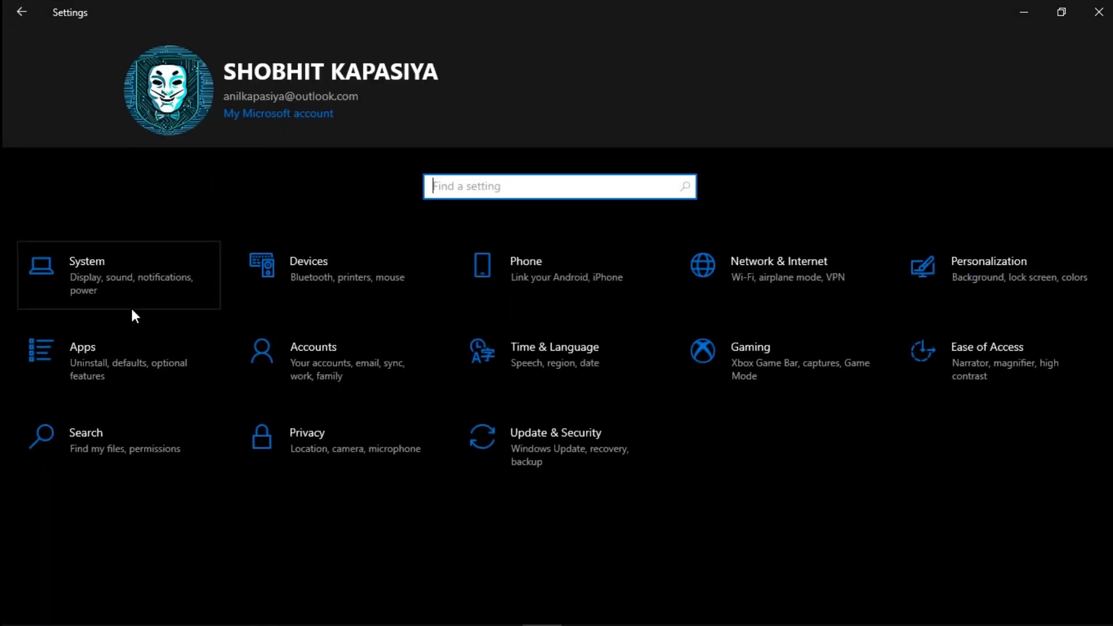
click(144, 355)
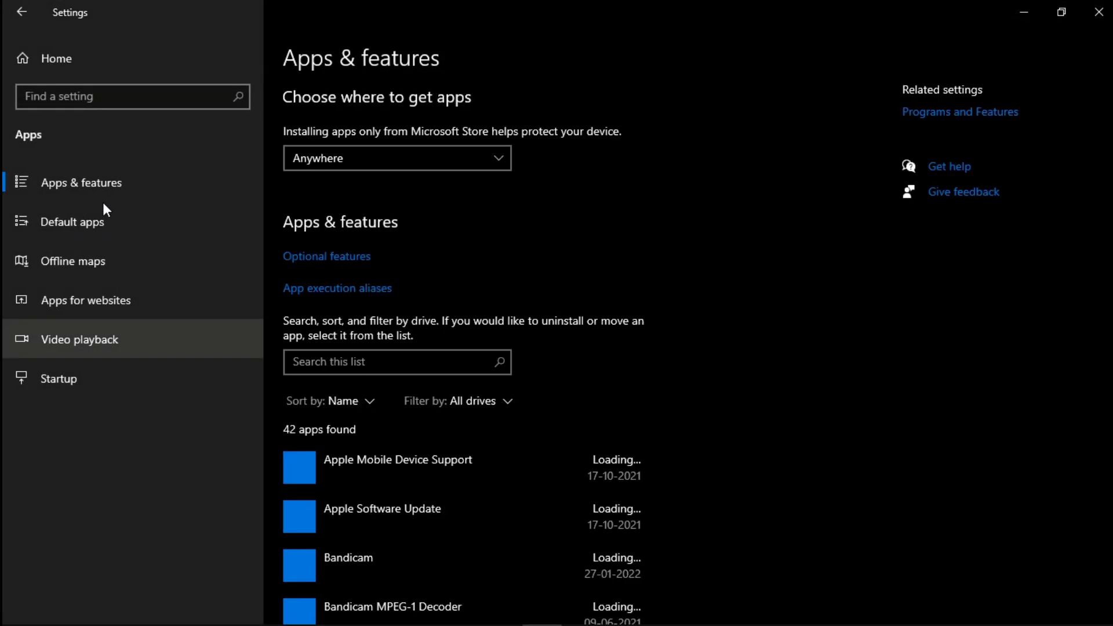
click(92, 379)
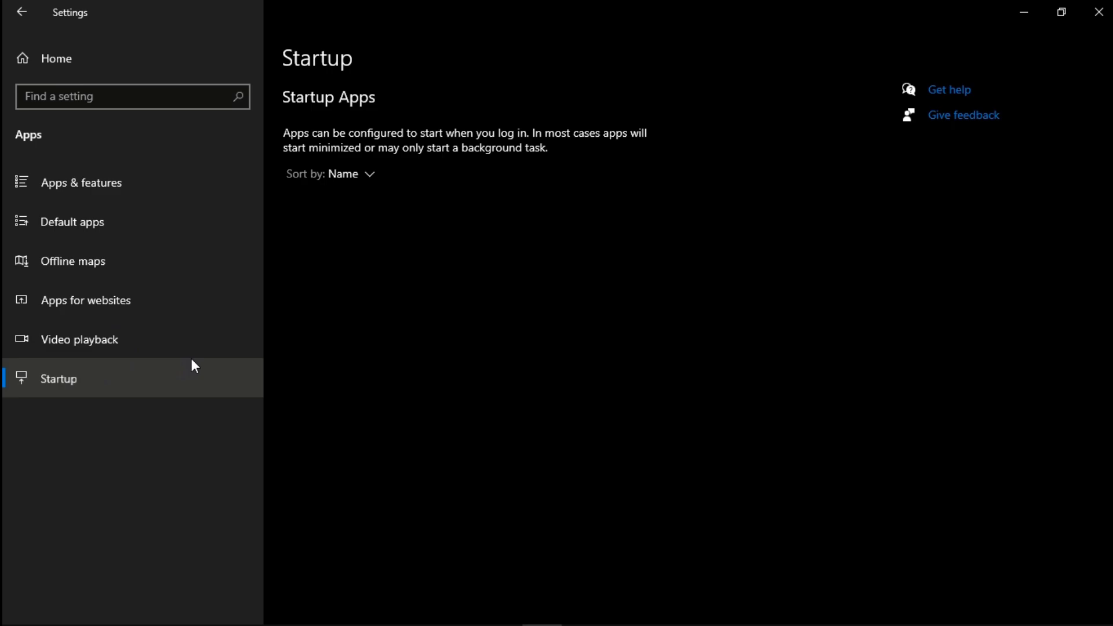
click(542, 214)
click(543, 259)
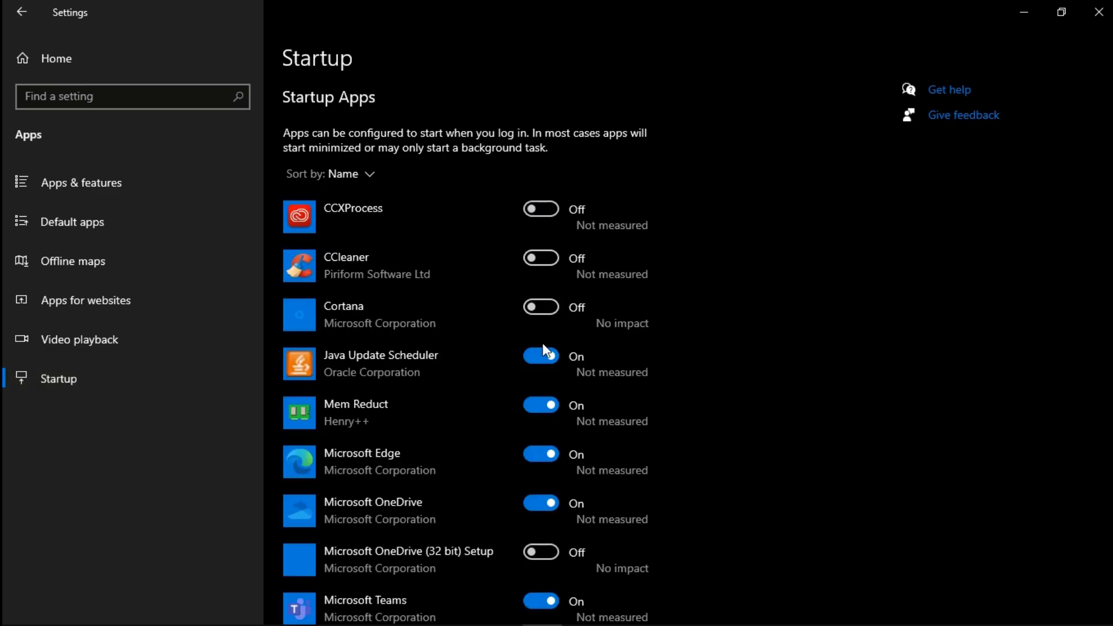
click(542, 357)
click(540, 455)
click(541, 503)
scroll(548, 496, down, 2)
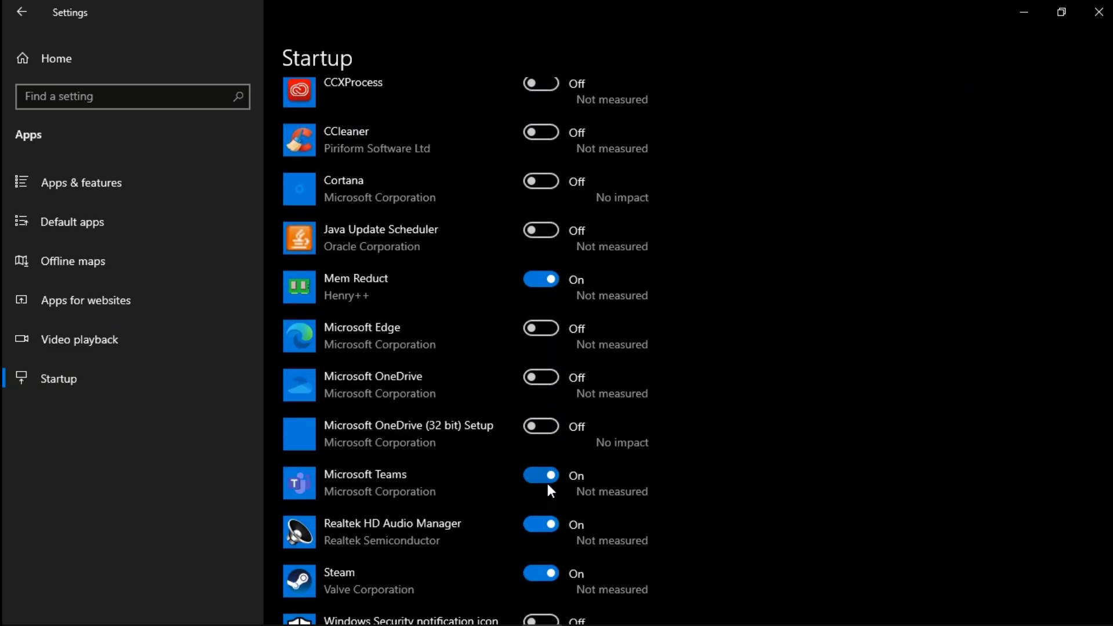
click(545, 477)
scroll(547, 522, down, 3)
scroll(541, 495, down, 1)
click(542, 501)
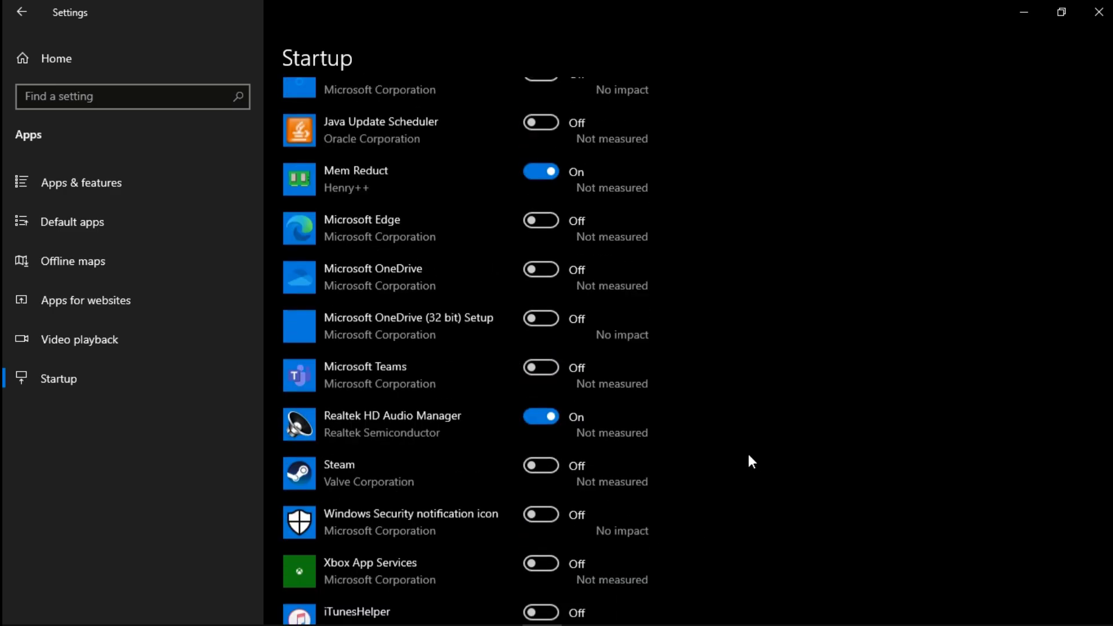
scroll(696, 366, down, 1)
scroll(679, 315, up, 5)
scroll(608, 218, down, 5)
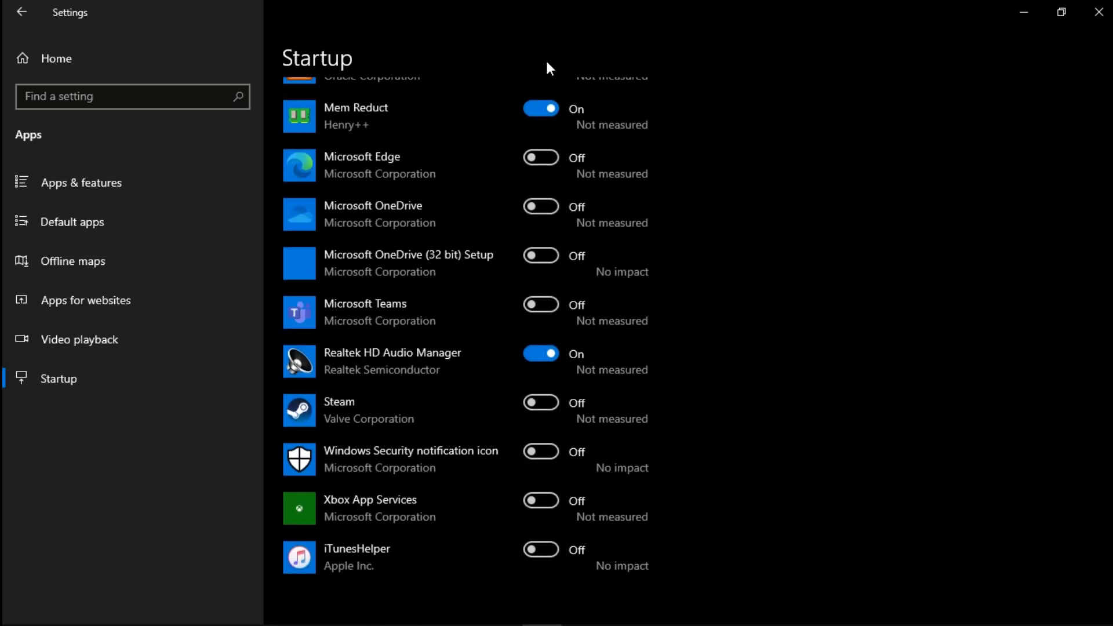
click(174, 55)
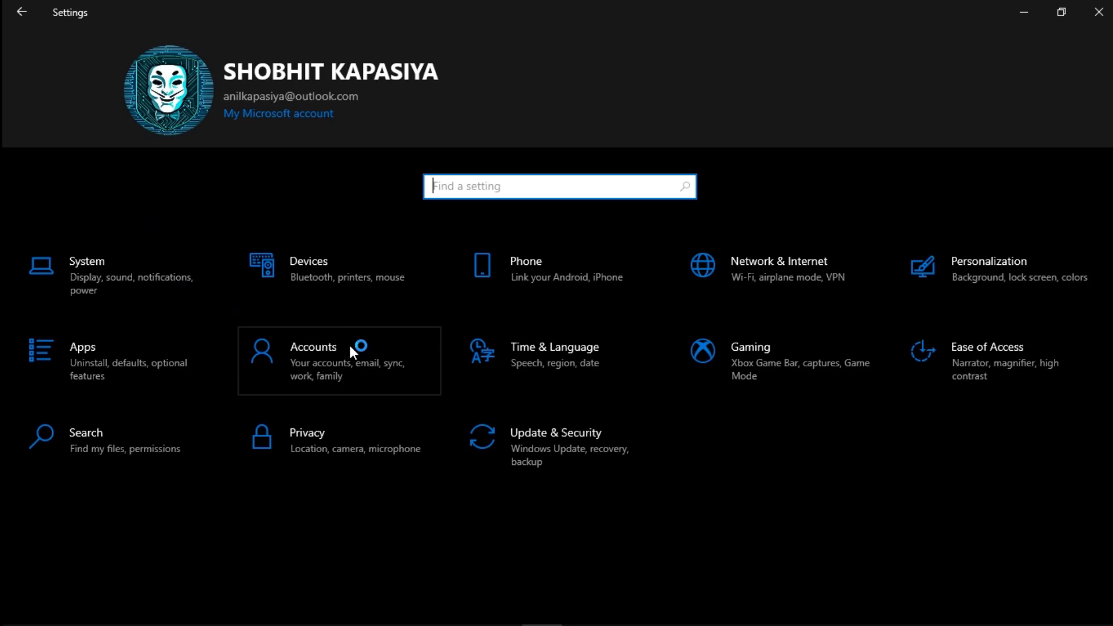
Step: Keep Xbox Game Bar off and switch Game Mode on in Gaming settings
click(753, 354)
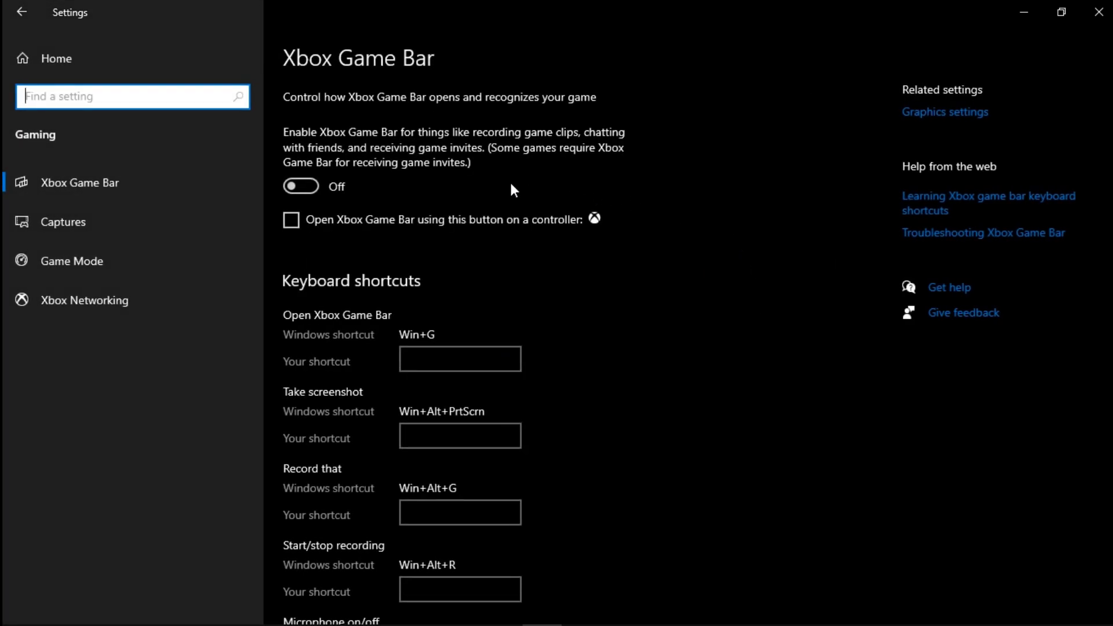
click(290, 187)
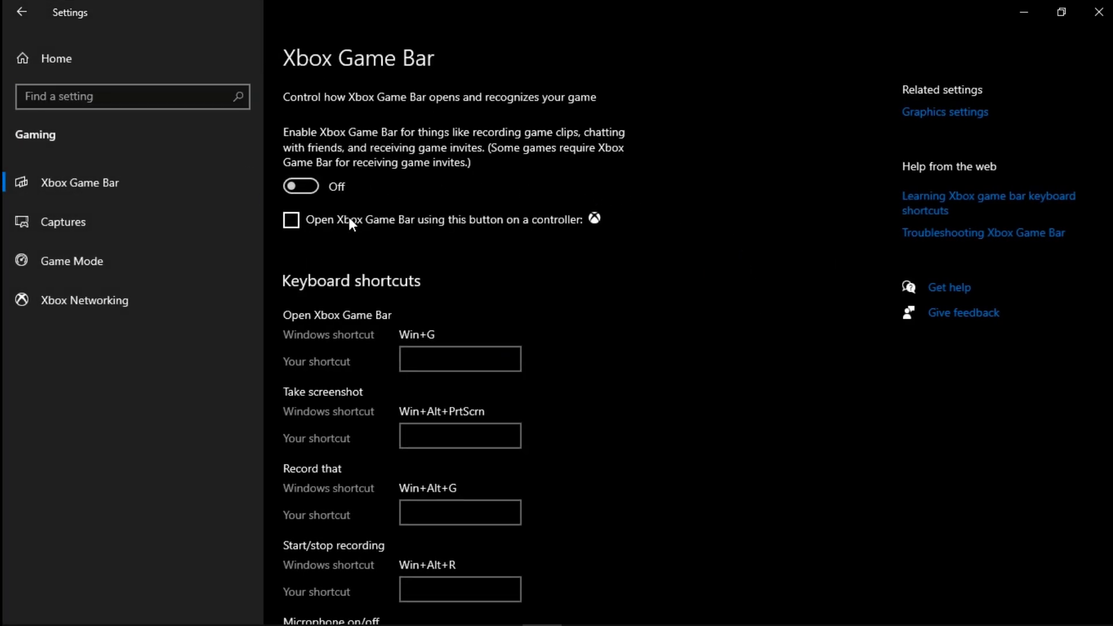
click(60, 259)
click(301, 156)
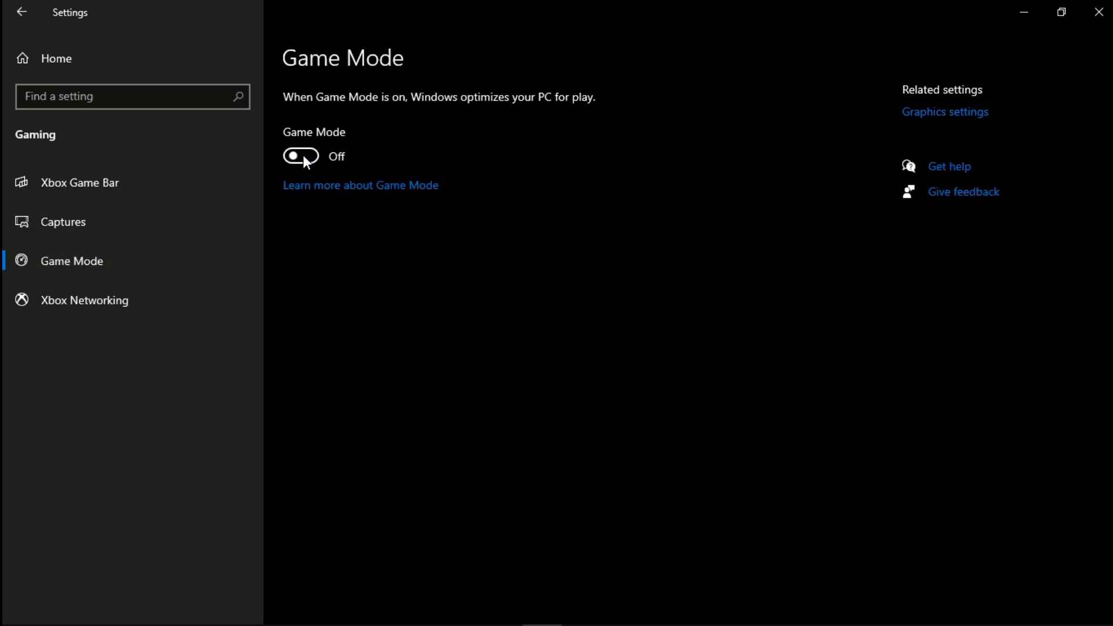
click(301, 158)
Step: Switch off 'Let apps run in the background' under Privacy > Background apps
click(70, 57)
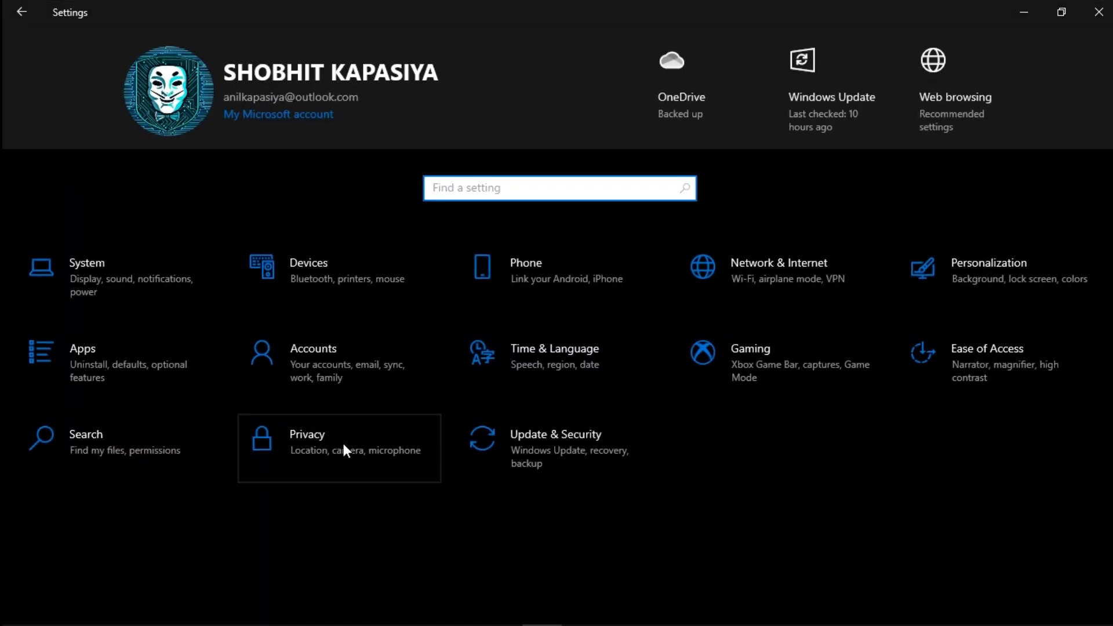
click(359, 441)
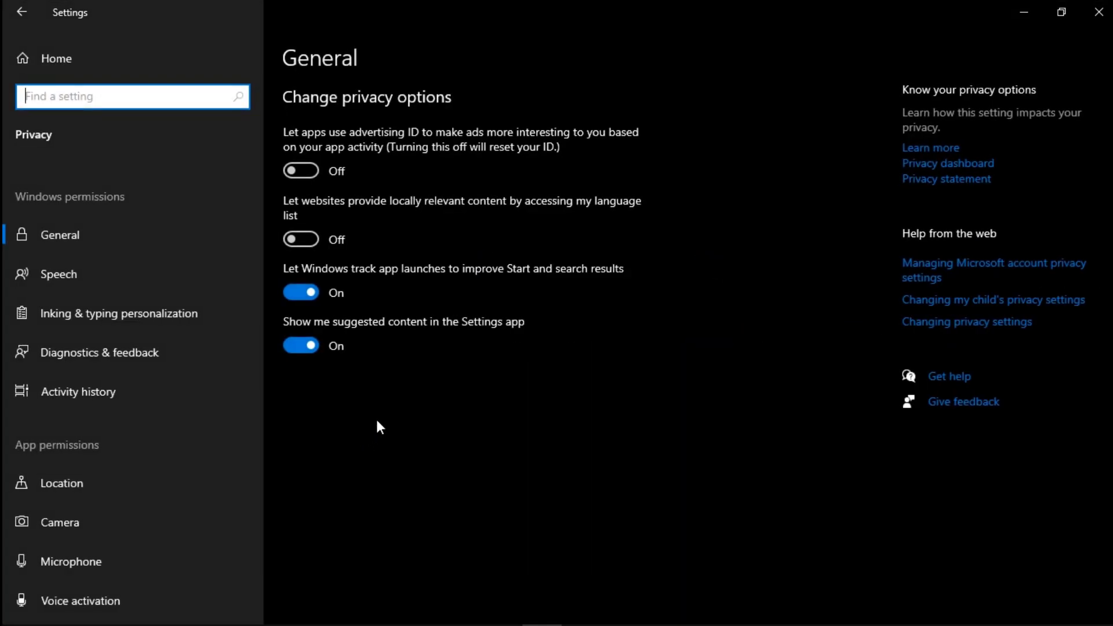
scroll(131, 360, down, 1)
scroll(115, 317, down, 4)
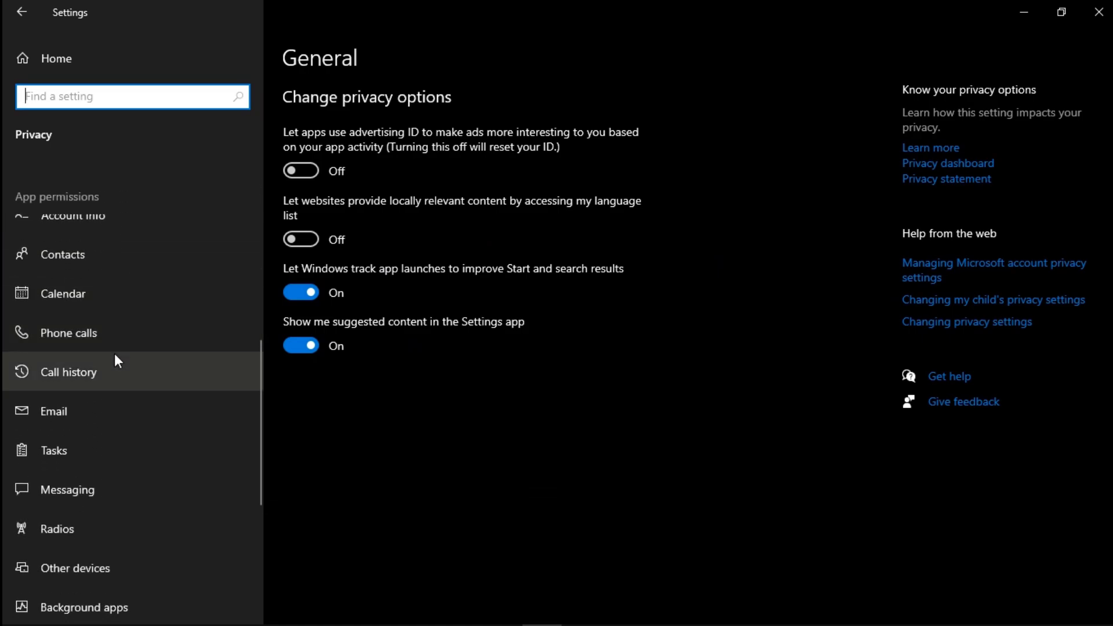
scroll(114, 353, down, 1)
click(112, 512)
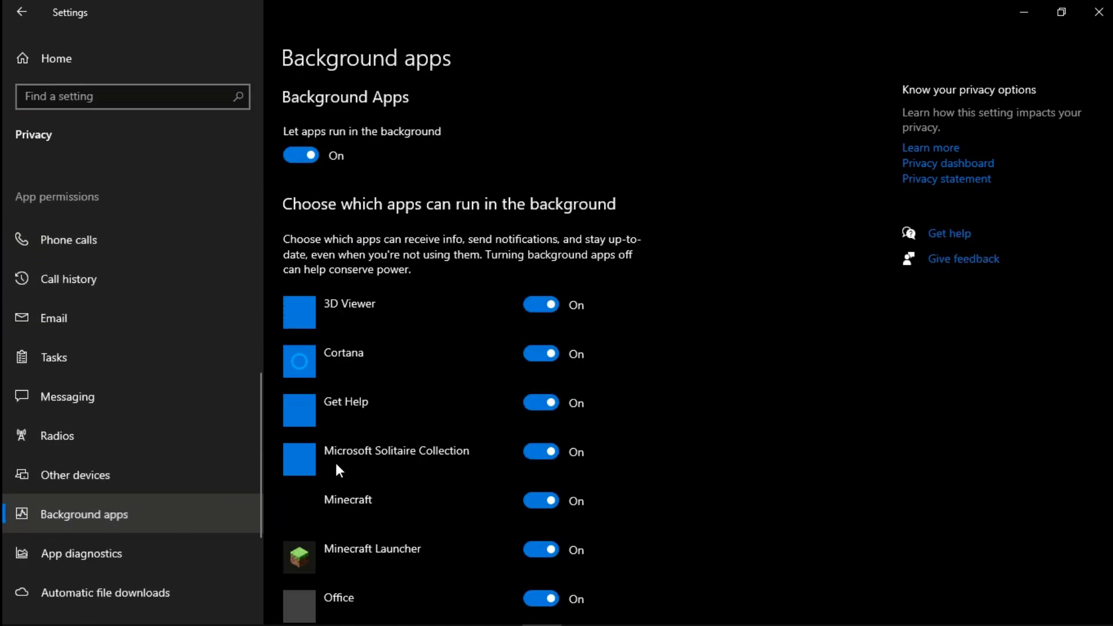
click(312, 155)
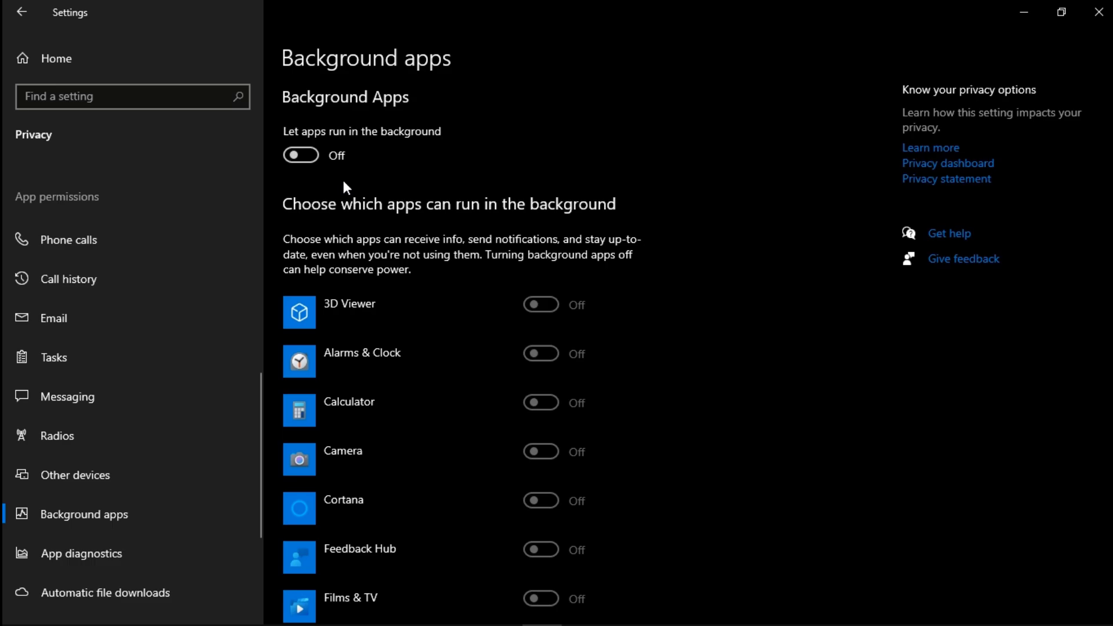
scroll(365, 269, down, 5)
scroll(408, 246, down, 2)
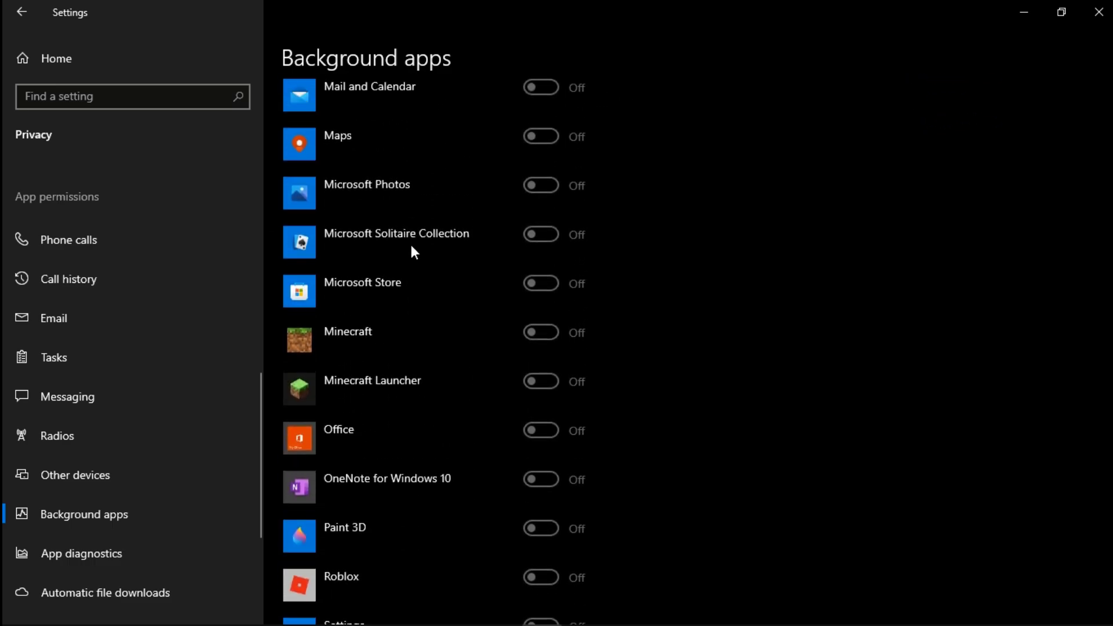
scroll(409, 243, up, 8)
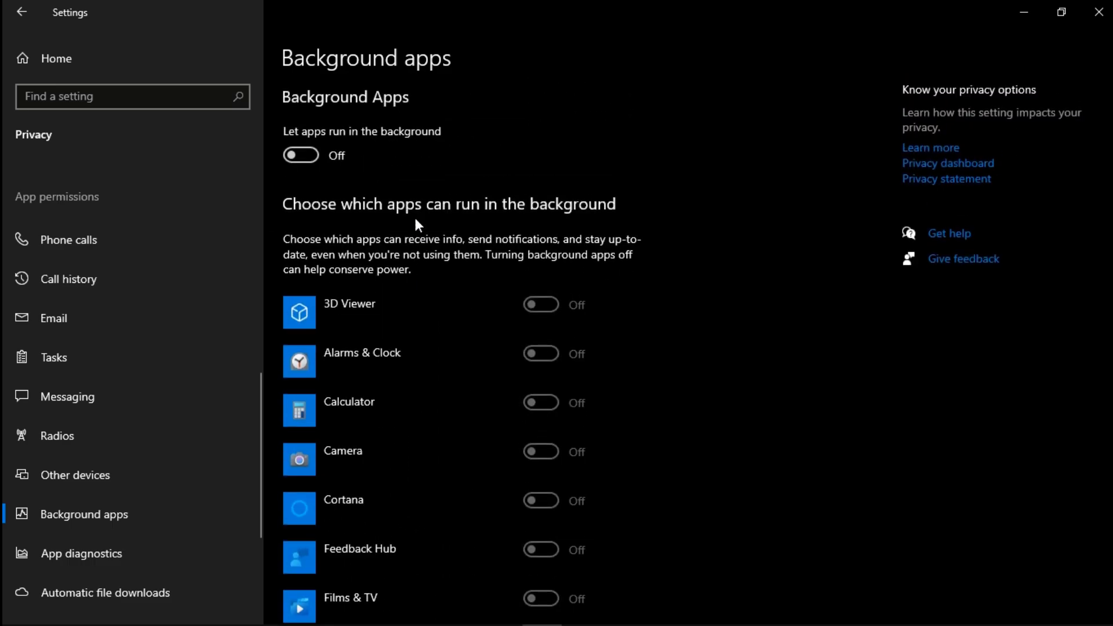
Step: Switch off 'Allow downloads from other PCs' in Update & Security > Delivery Optimization
click(123, 64)
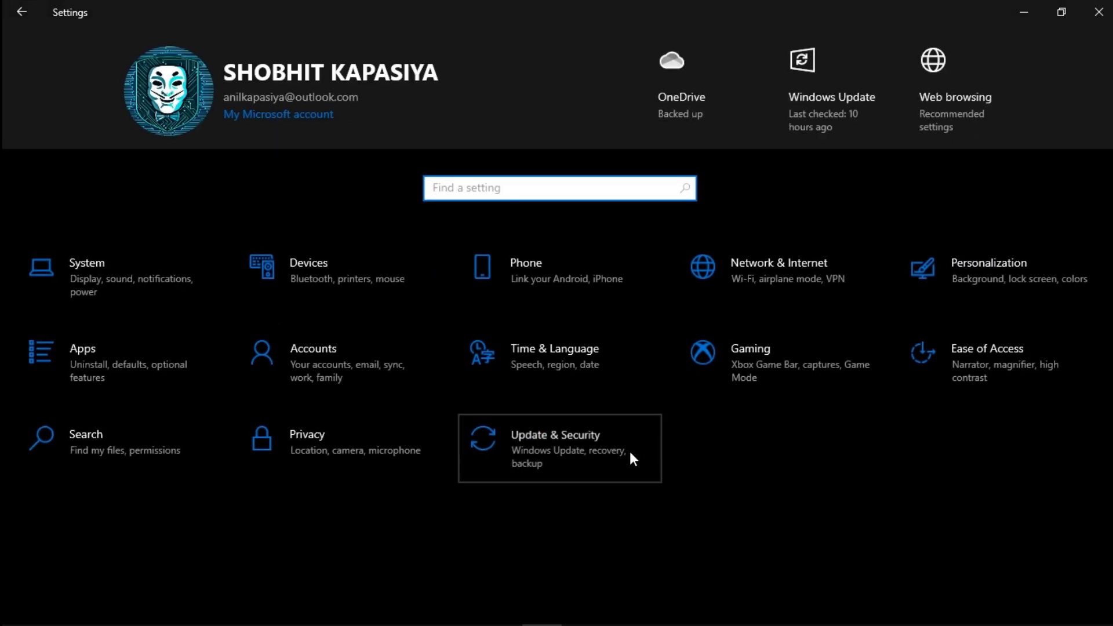
click(629, 441)
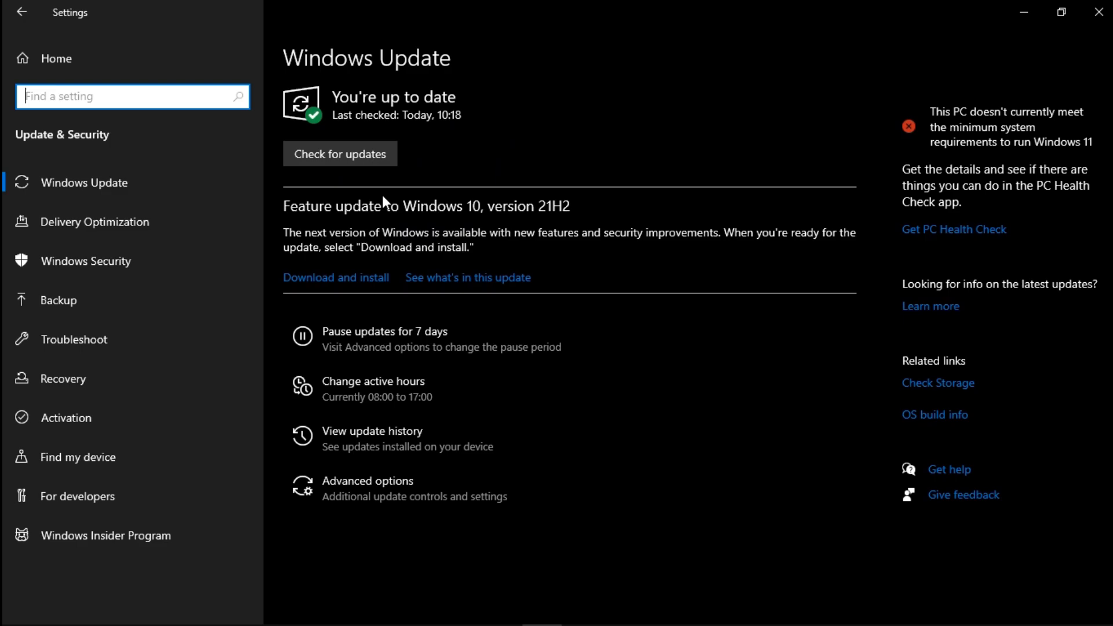
click(103, 226)
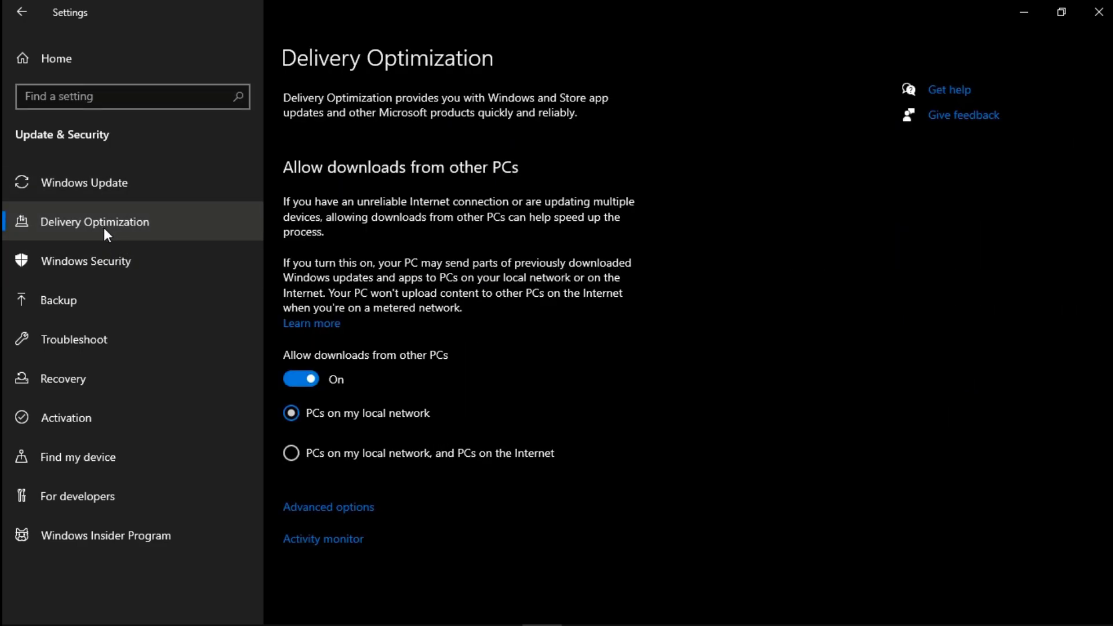
click(299, 376)
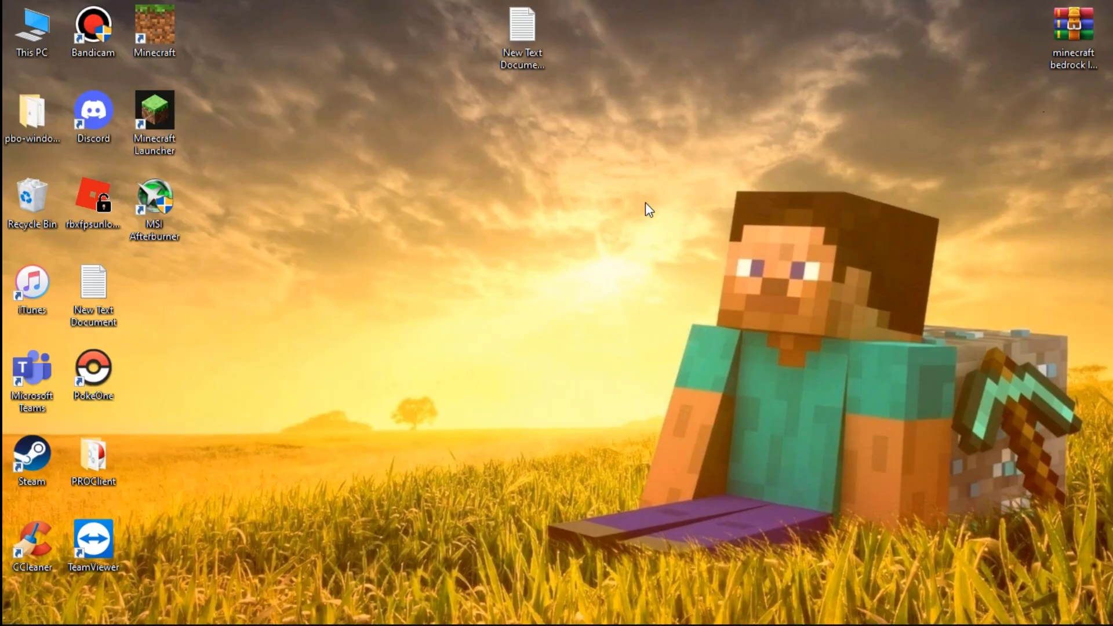
Step: Refresh the desktop and open Power Options
right_click(644, 193)
click(658, 240)
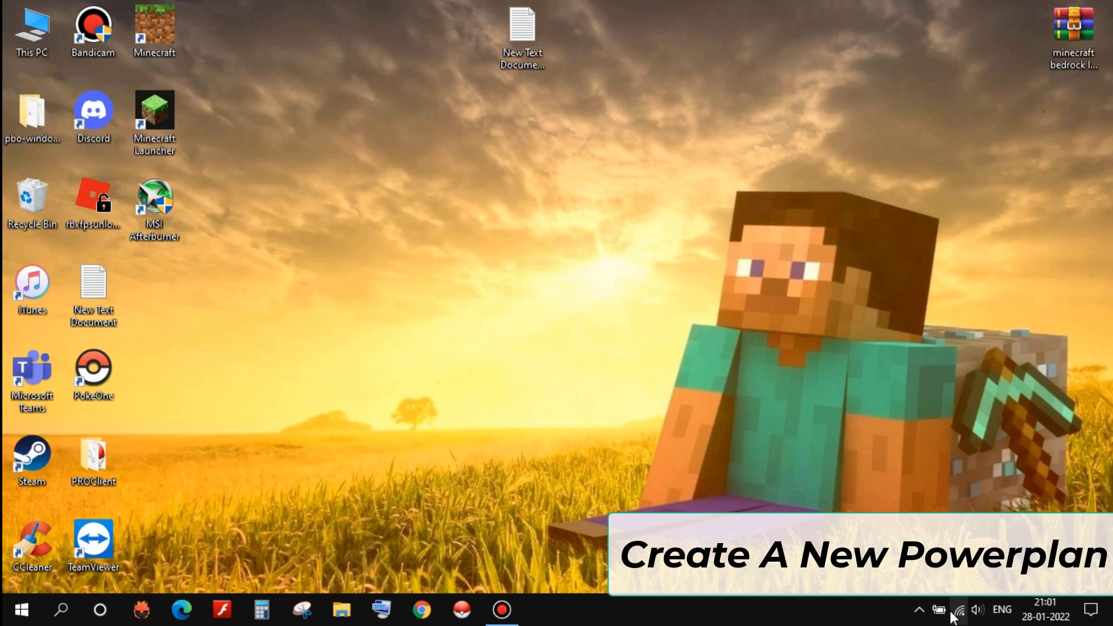
right_click(939, 614)
click(949, 582)
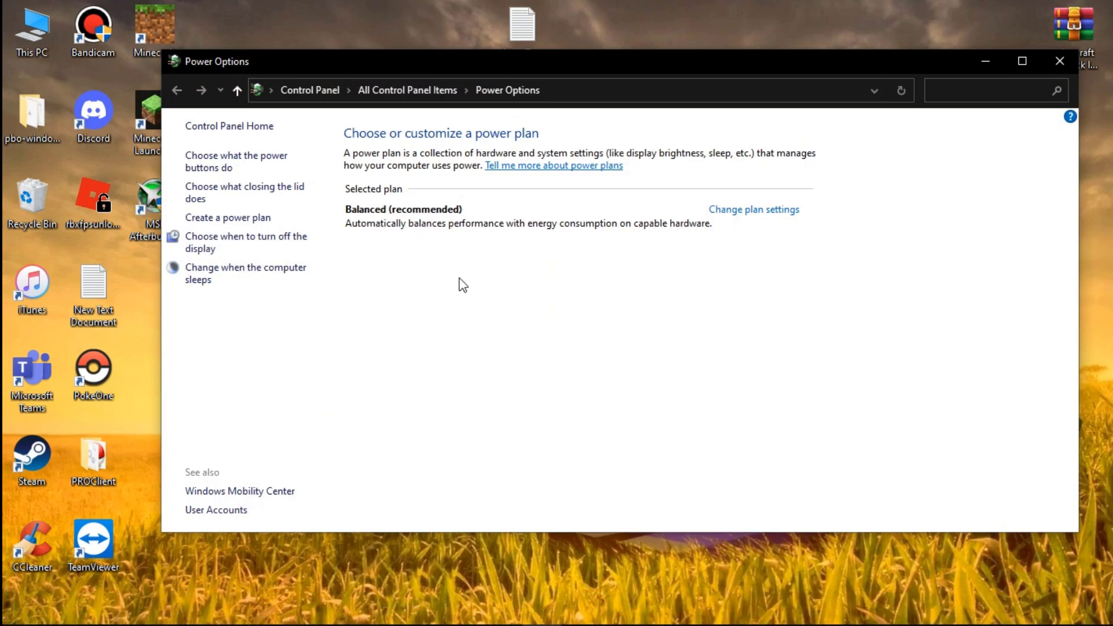
Step: Create a High performance power plan named 'gaming'
click(273, 218)
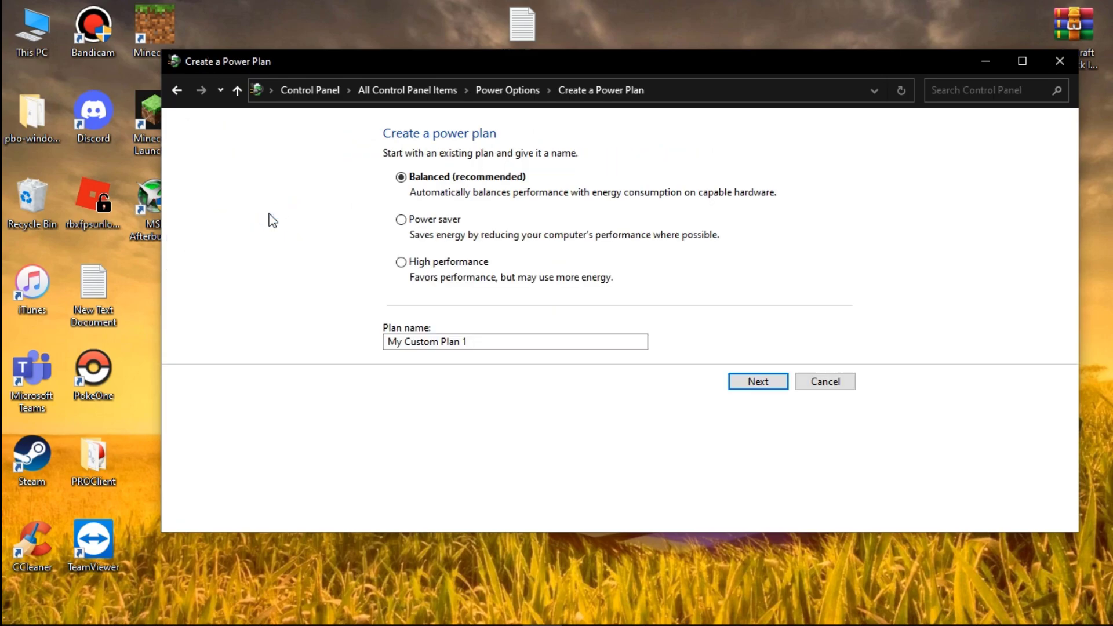
click(460, 276)
click(485, 341)
text(gaming)
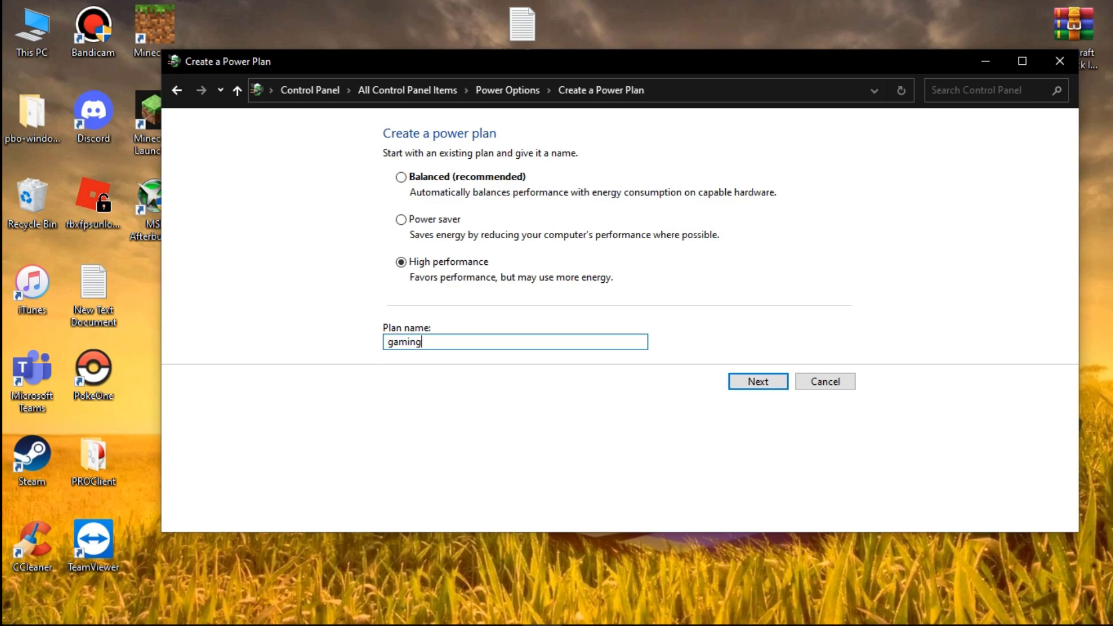
key(Return)
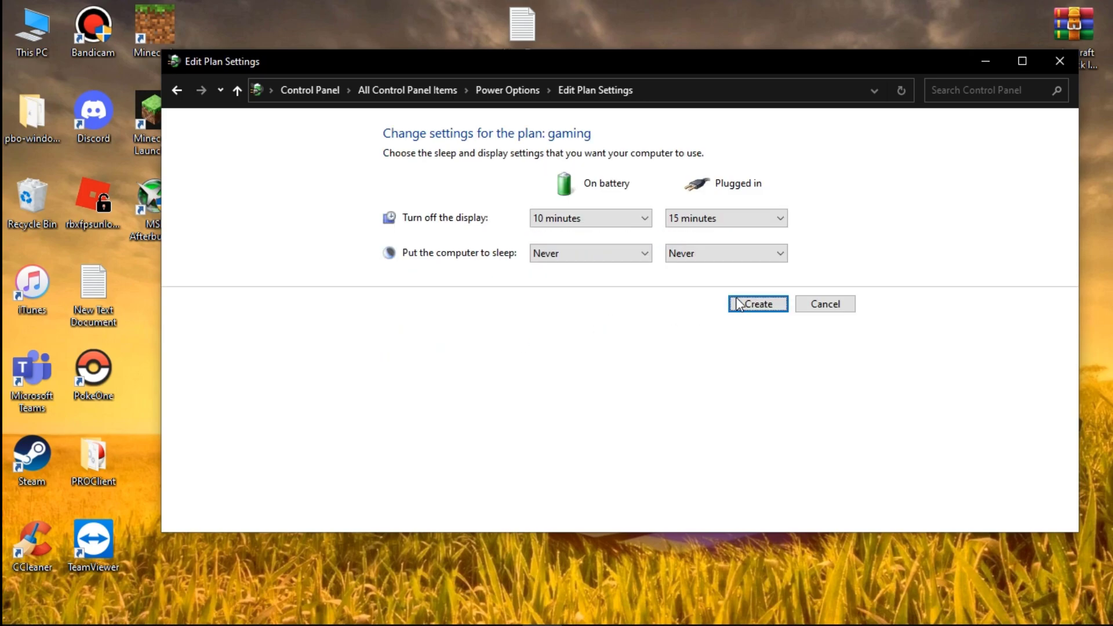
click(737, 303)
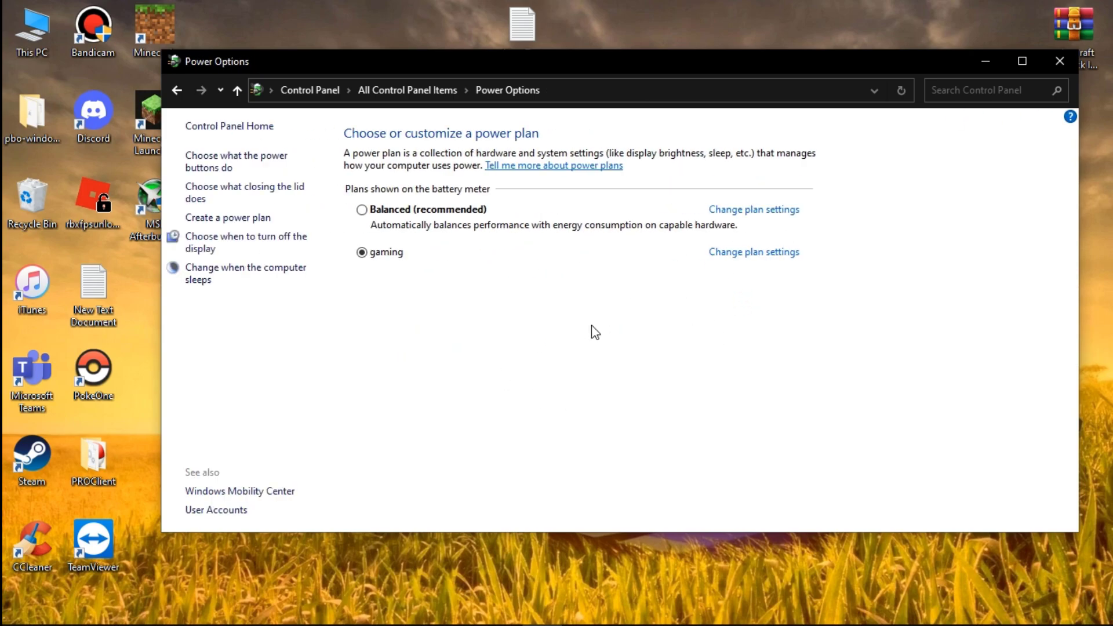
Step: Make the gaming plan active, close Power Options, and refresh the desktop
click(408, 214)
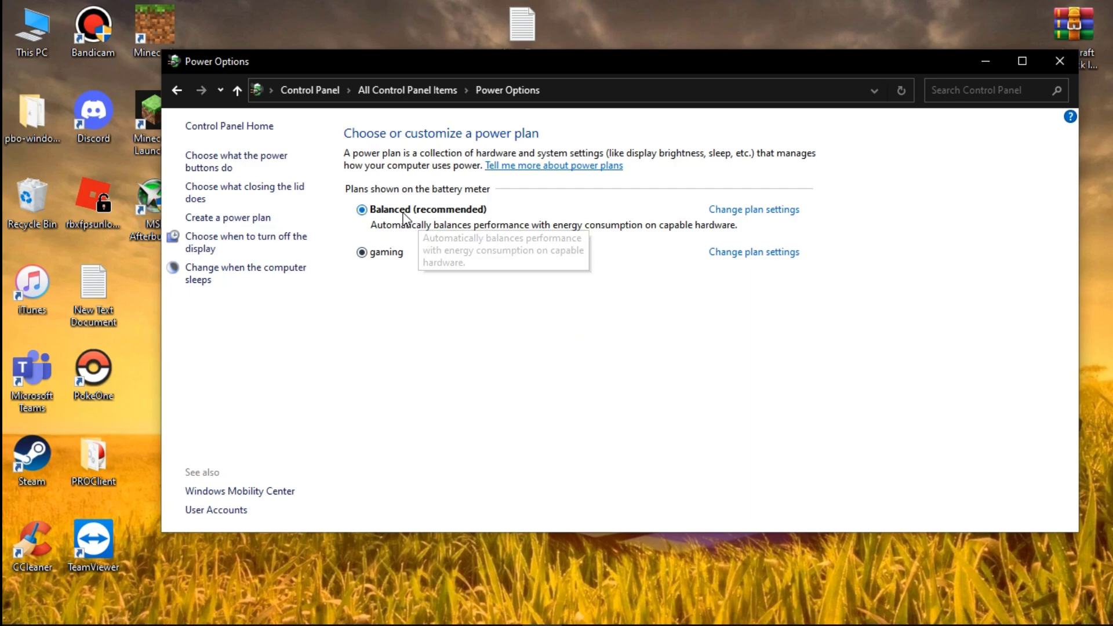
click(386, 255)
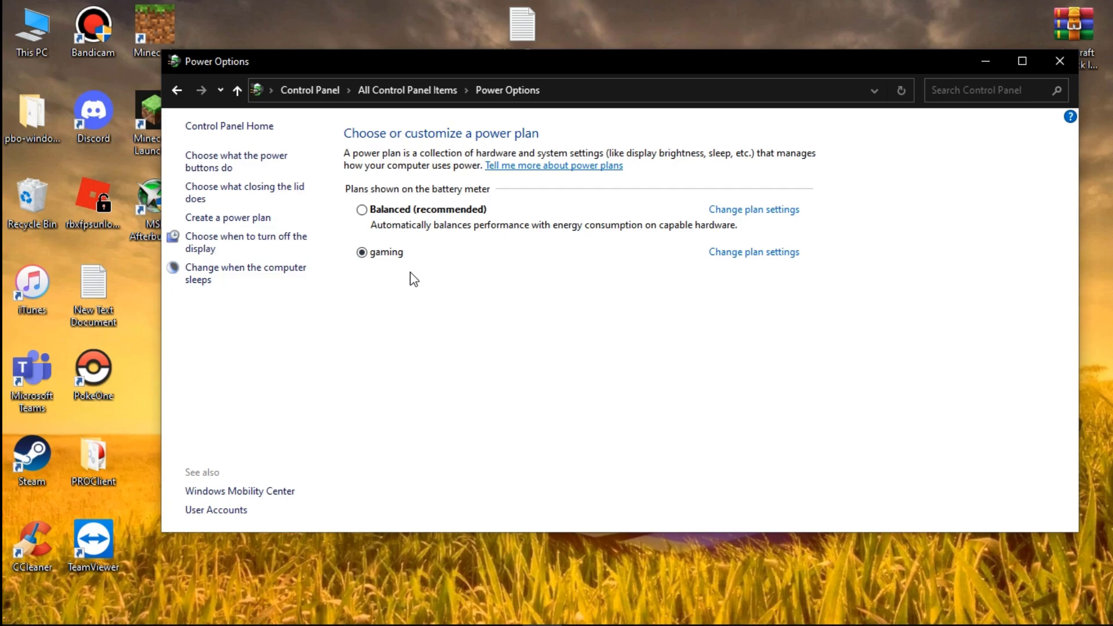
click(1064, 60)
right_click(676, 185)
click(686, 236)
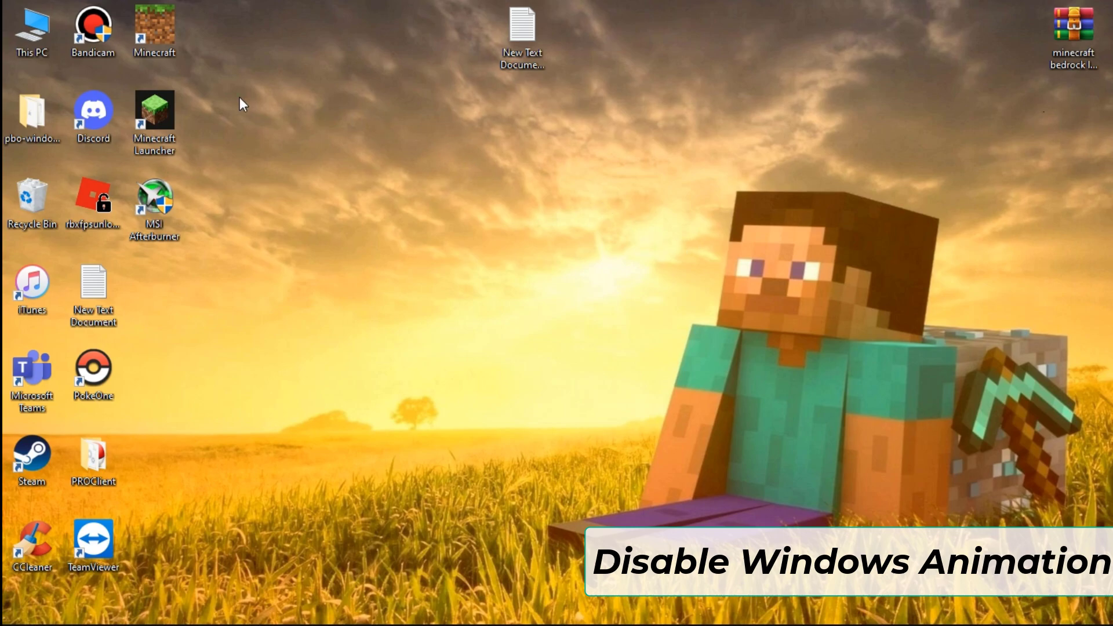
Step: Open Performance Options from This PC's advanced system settings
right_click(36, 36)
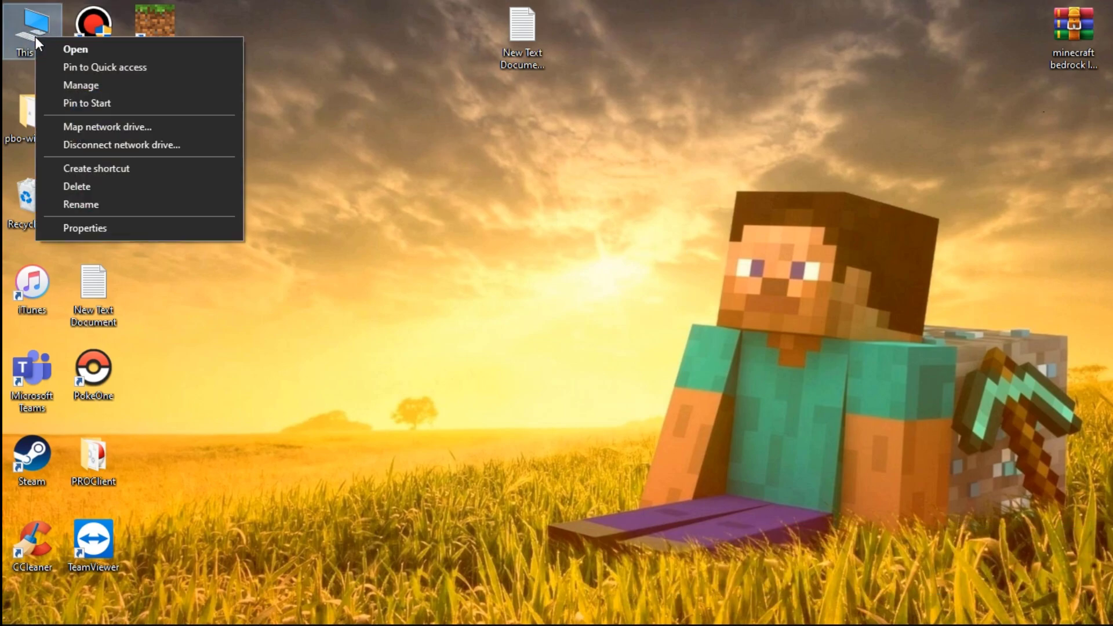
click(119, 231)
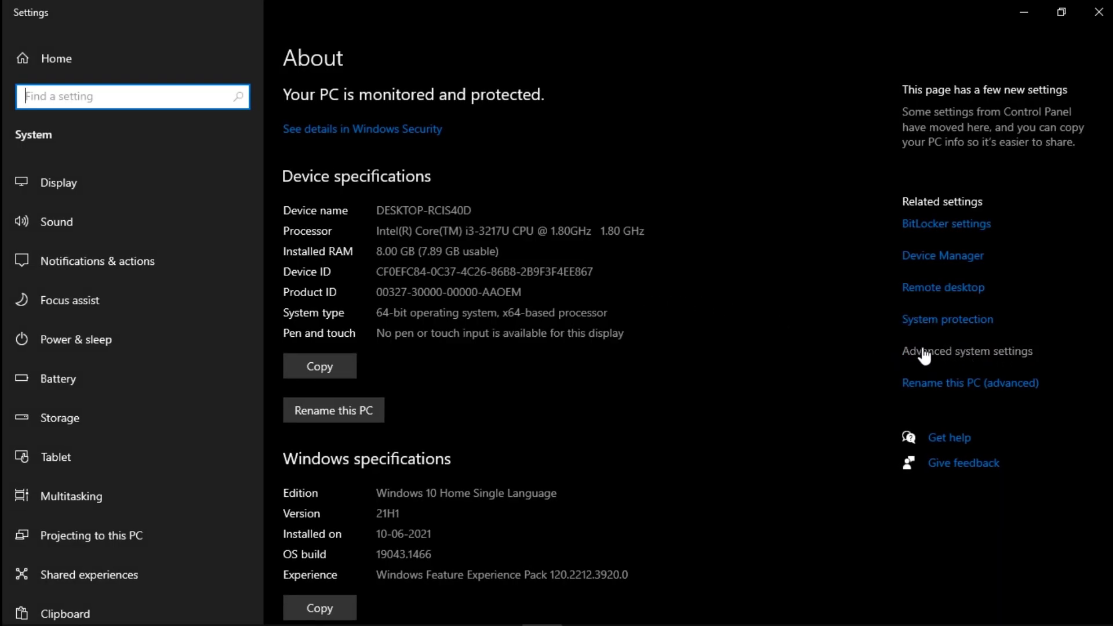
click(923, 352)
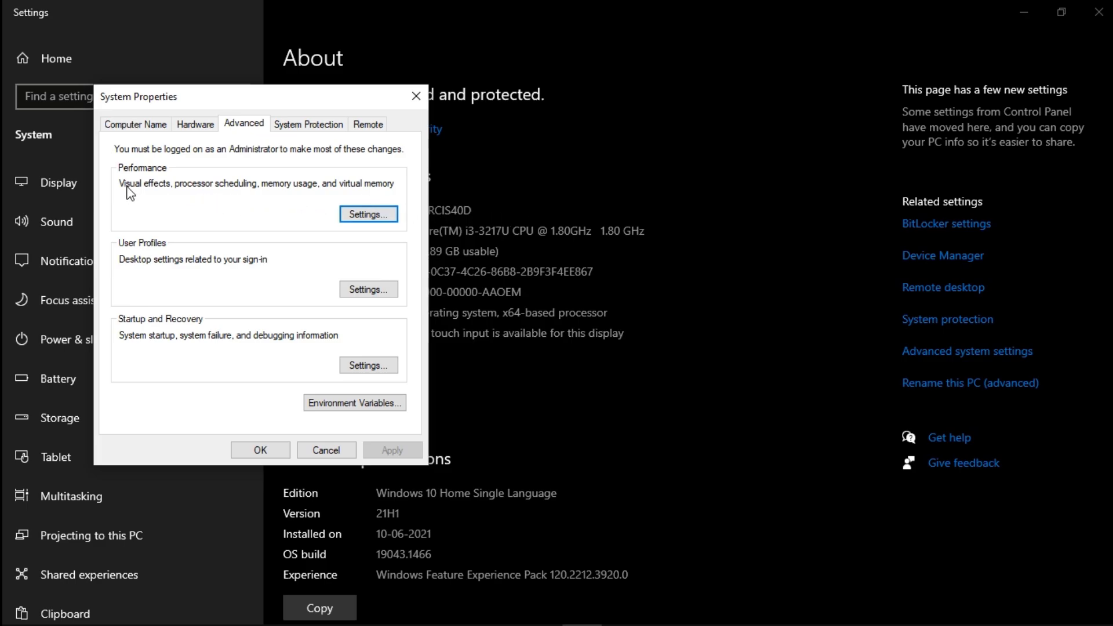
click(359, 215)
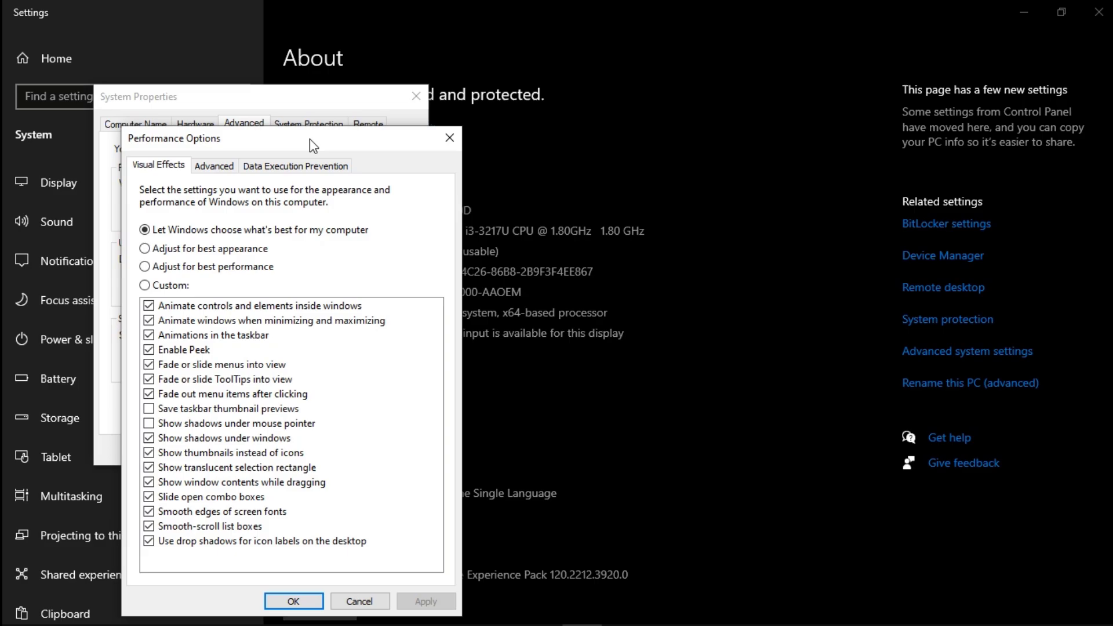
drag(310, 138, 308, 121)
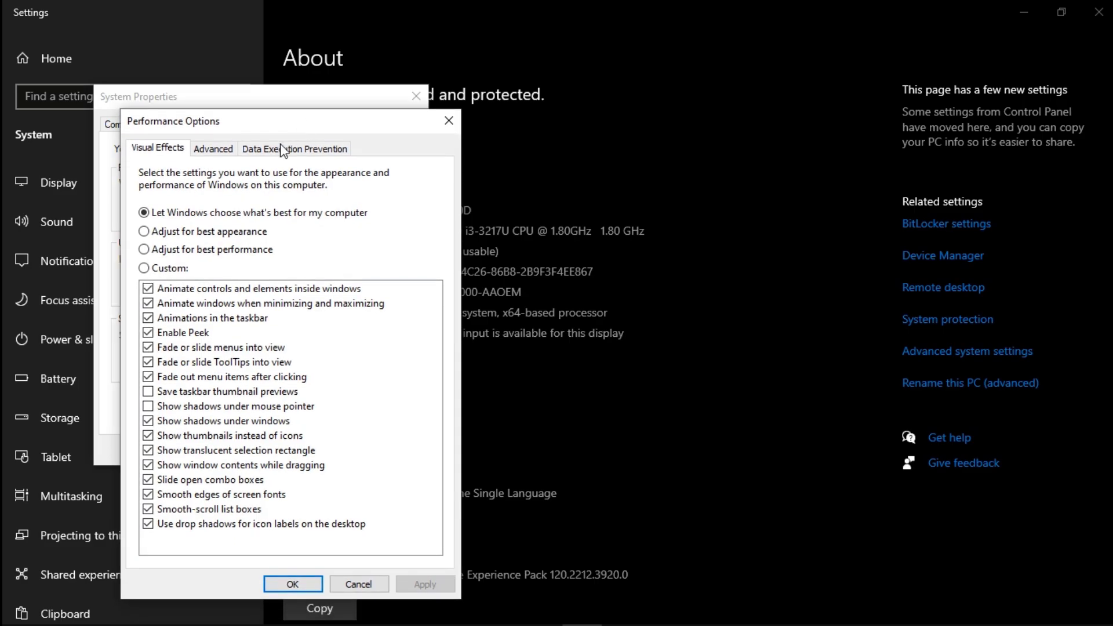
Step: Choose Best performance but keep thumbnails and smooth screen fonts, then apply and close everything
click(145, 250)
click(144, 267)
click(167, 437)
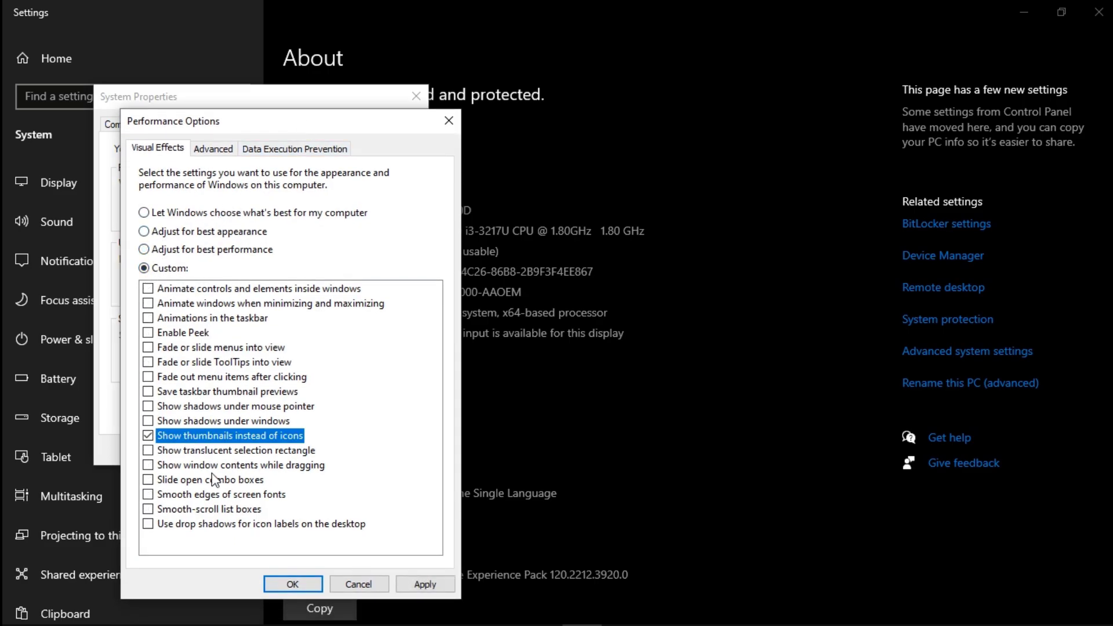
click(203, 496)
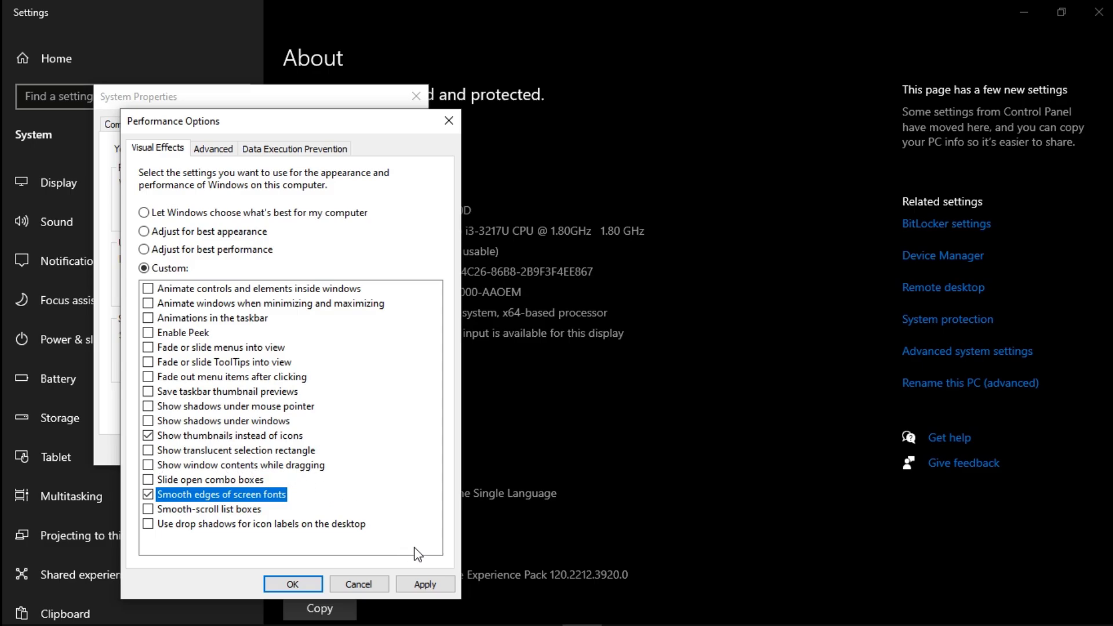
click(425, 584)
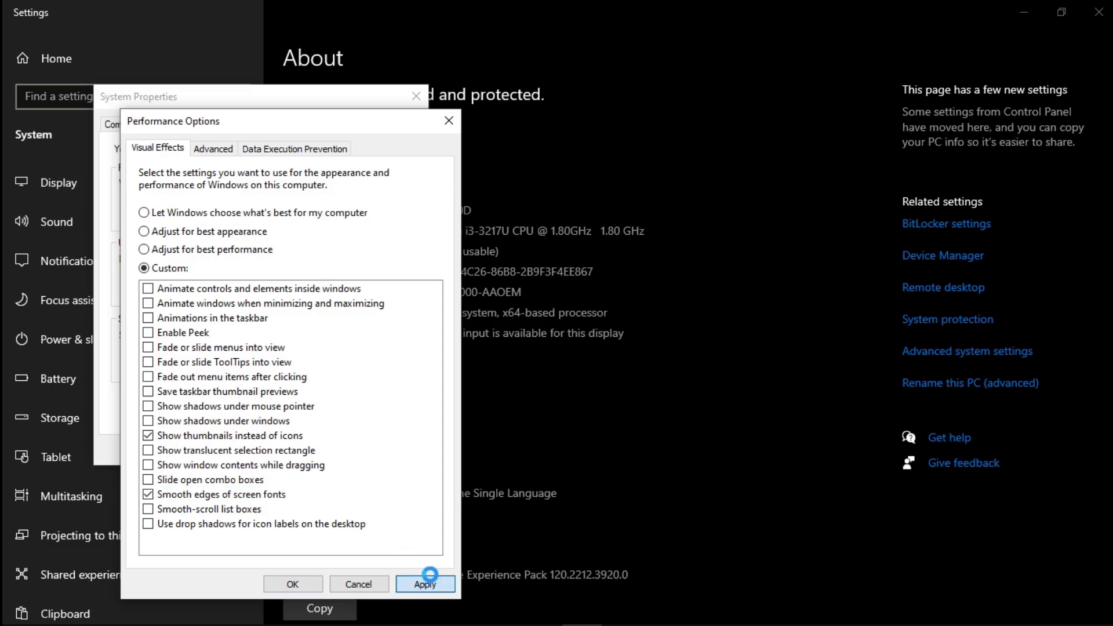
click(305, 578)
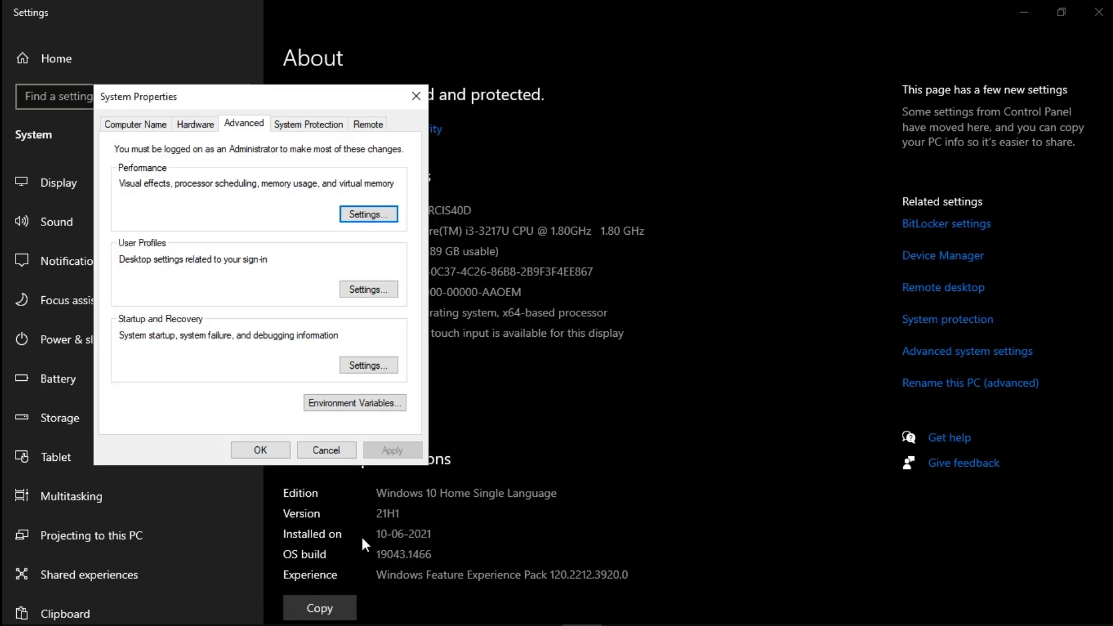
click(270, 458)
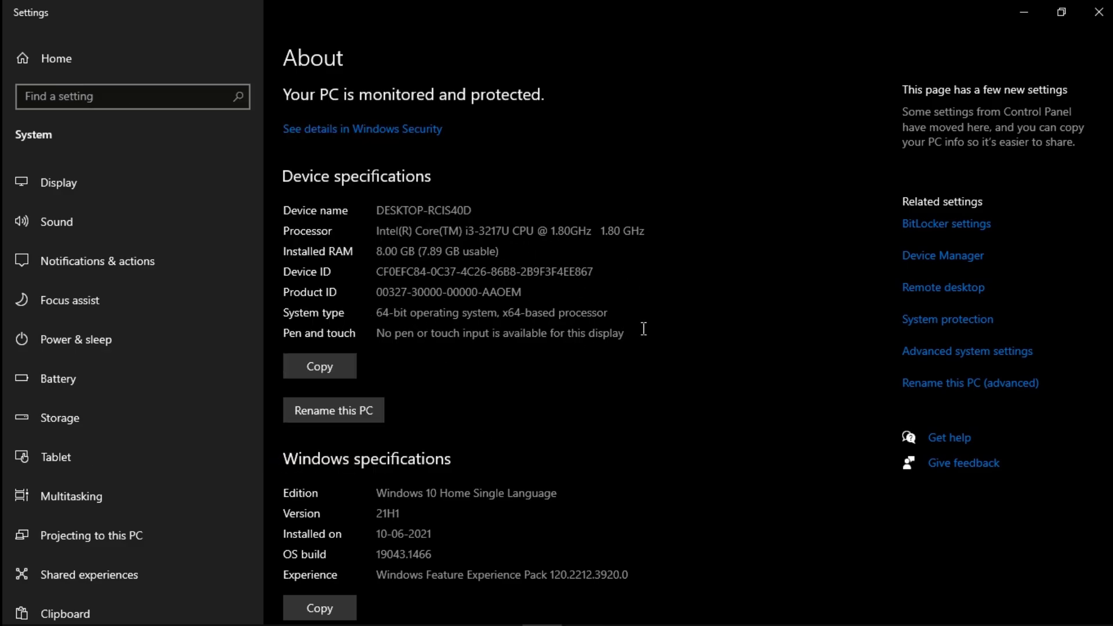
scroll(644, 329, down, 3)
scroll(649, 330, up, 3)
click(1098, 13)
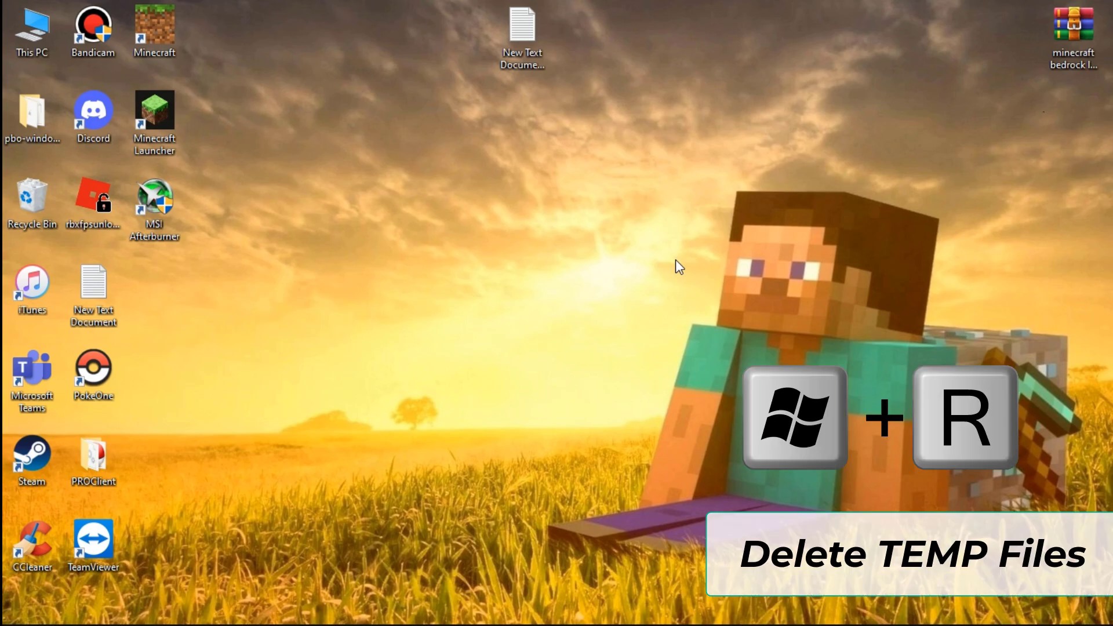
Step: Permanently delete all files in the Windows Temp folder, skipping the one in-use file
key(super+r)
text(t)
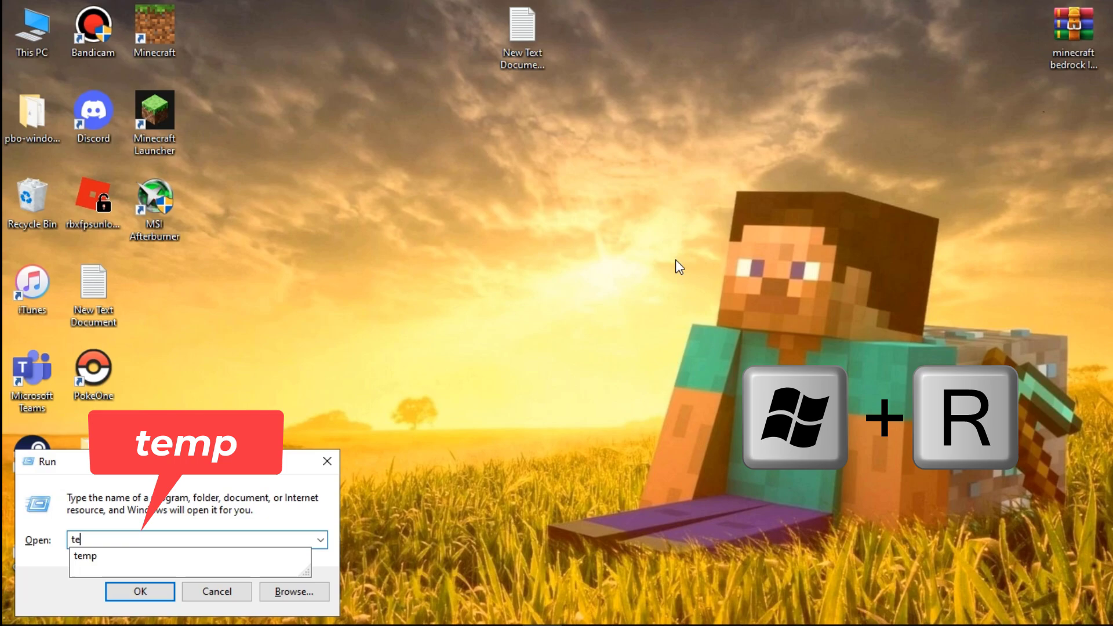
text(mp)
key(Return)
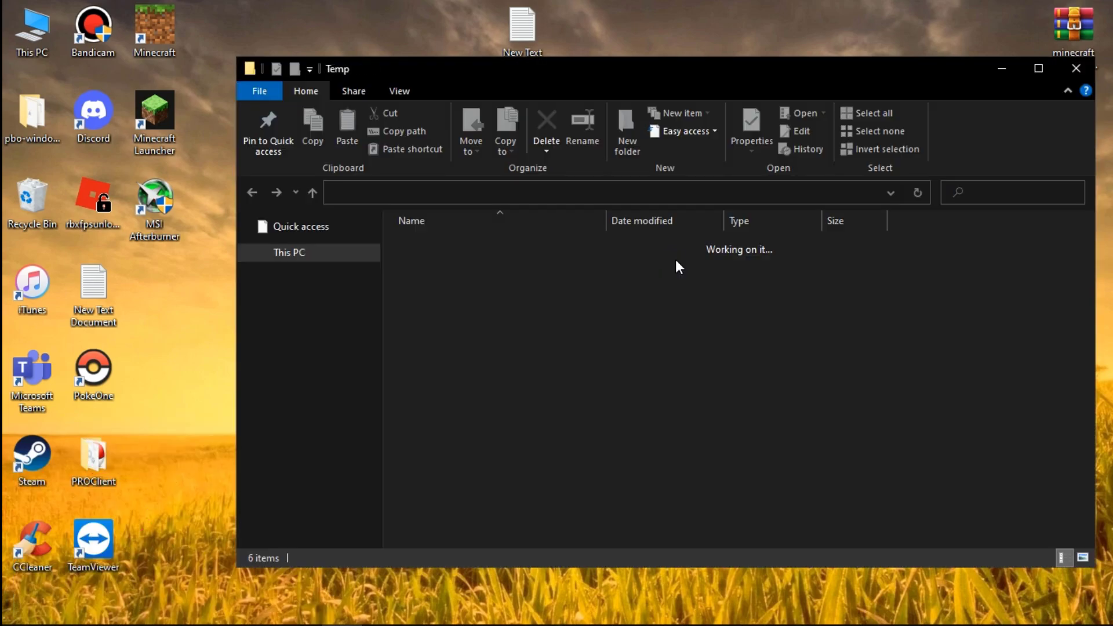
key(ctrl+a)
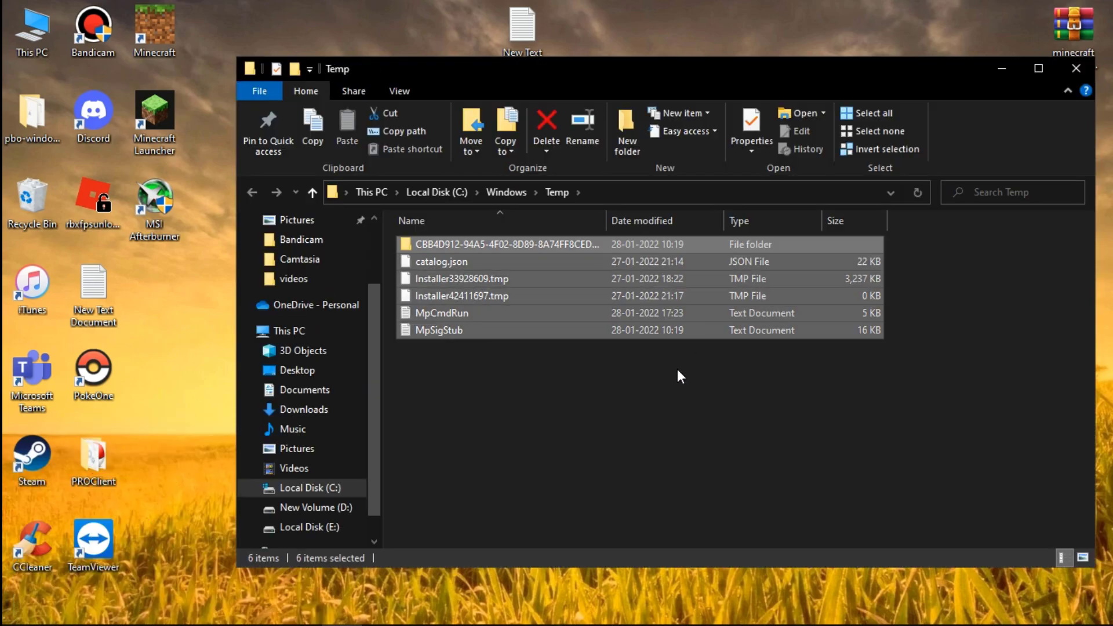
key(shift+Delete)
click(634, 336)
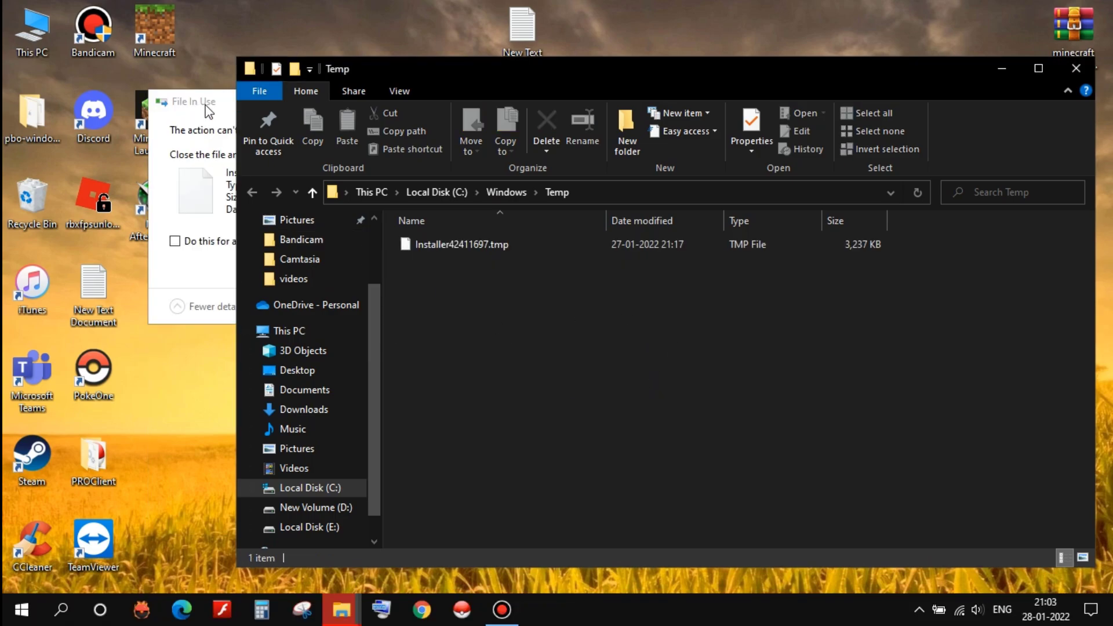
click(366, 265)
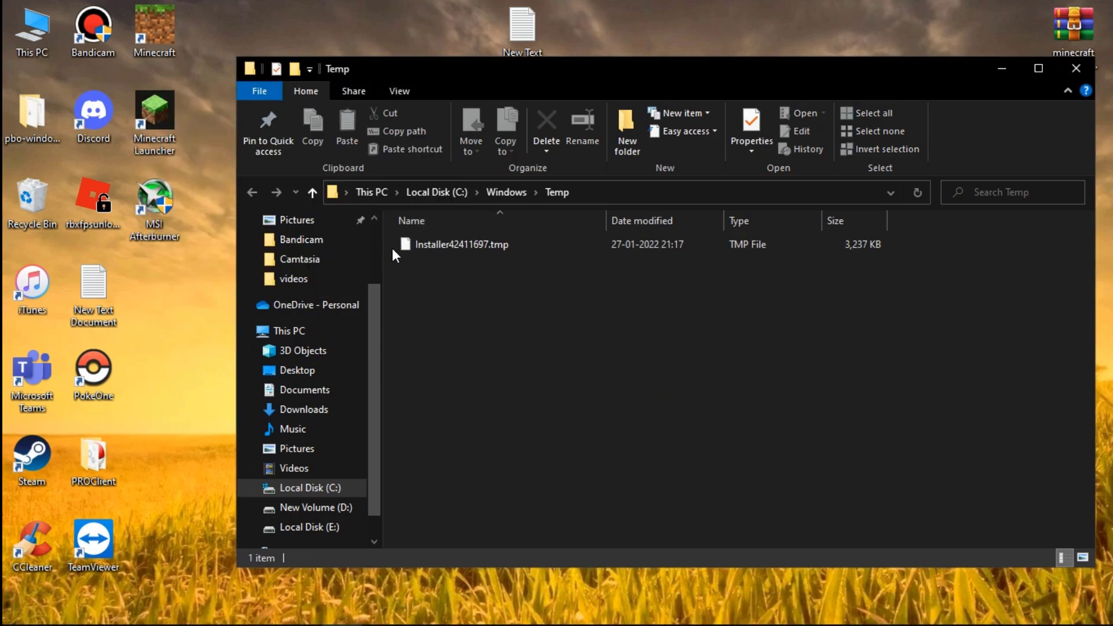
click(1075, 69)
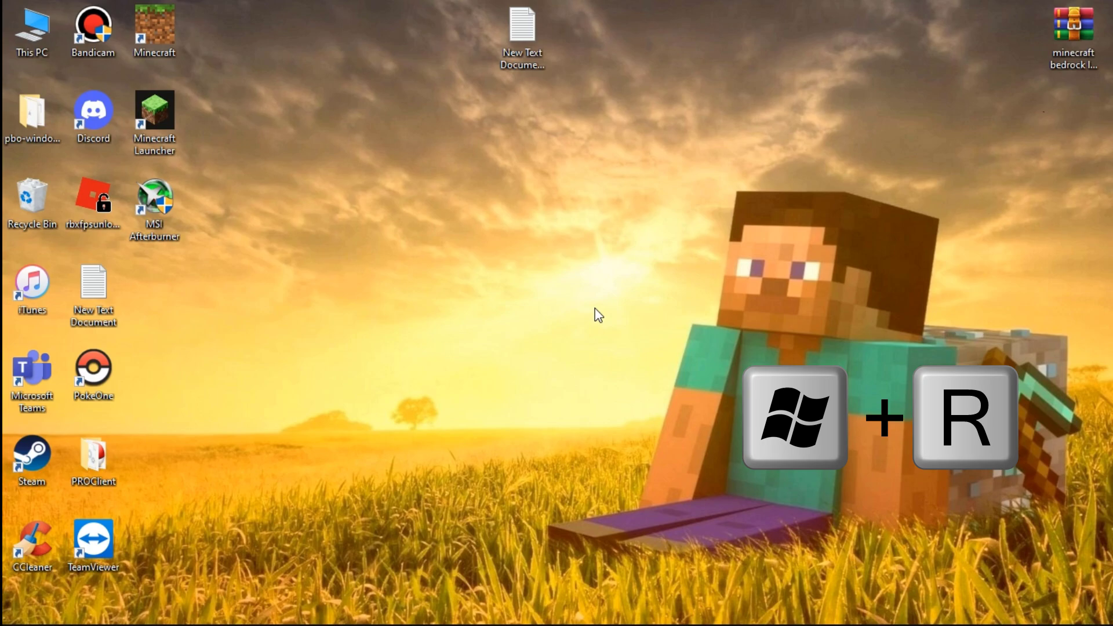
Step: Permanently delete all eight items in the %temp% folder and close its window
key(super+r)
text(%)
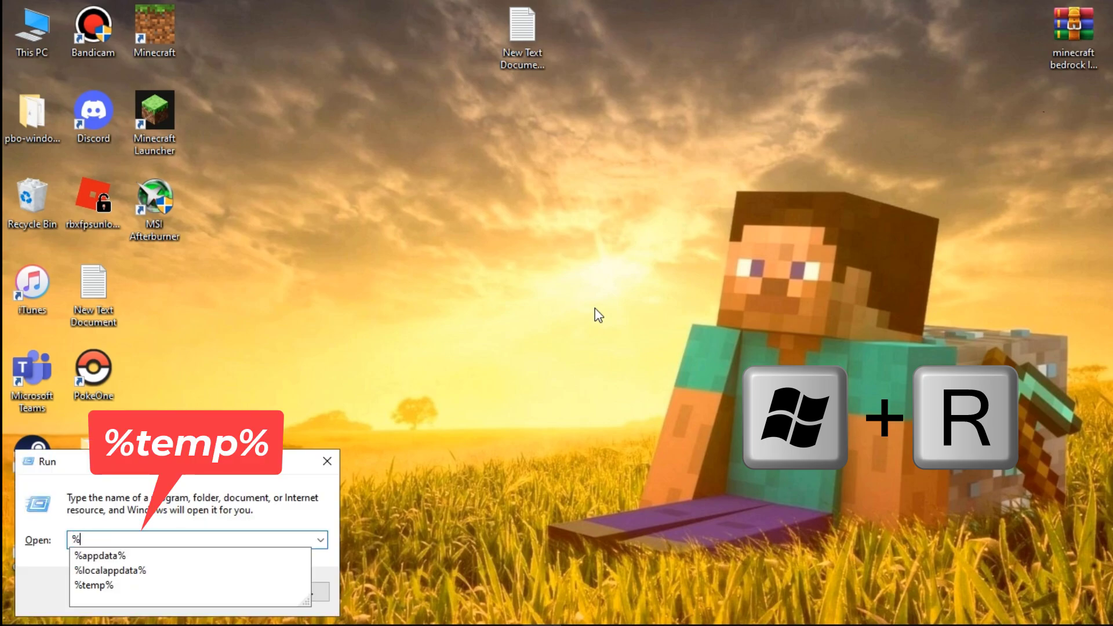
text(temp%)
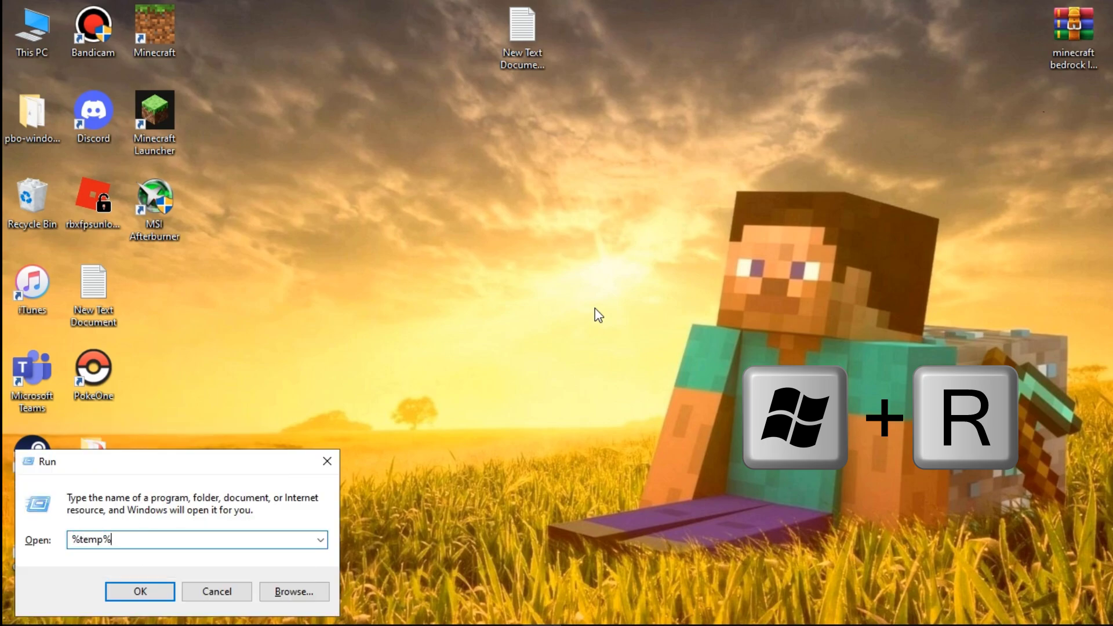
key(Return)
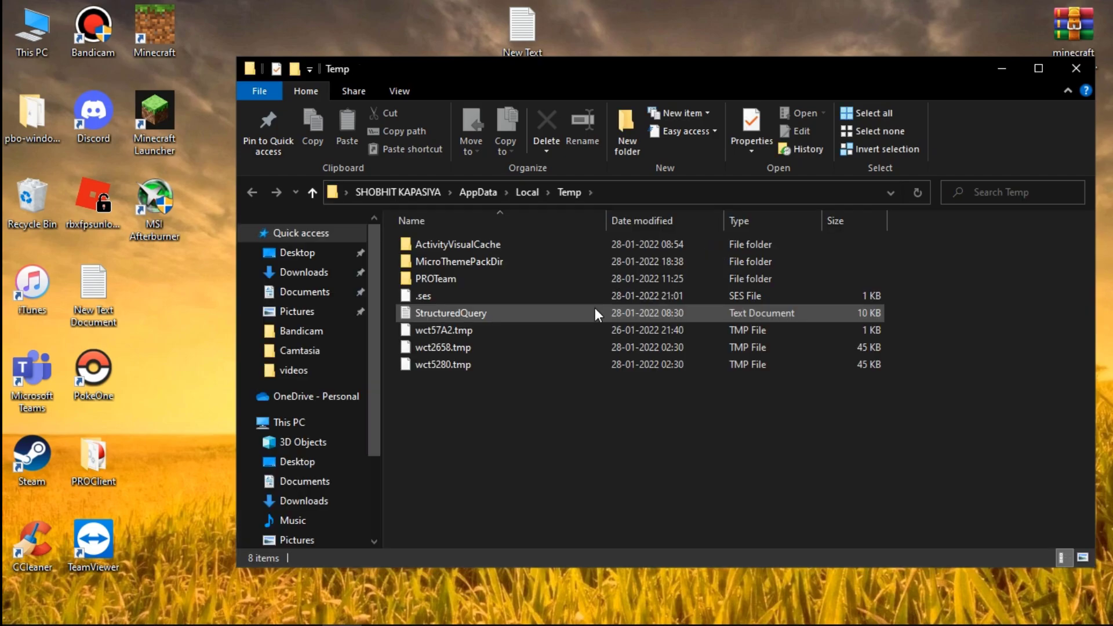
key(ctrl+a)
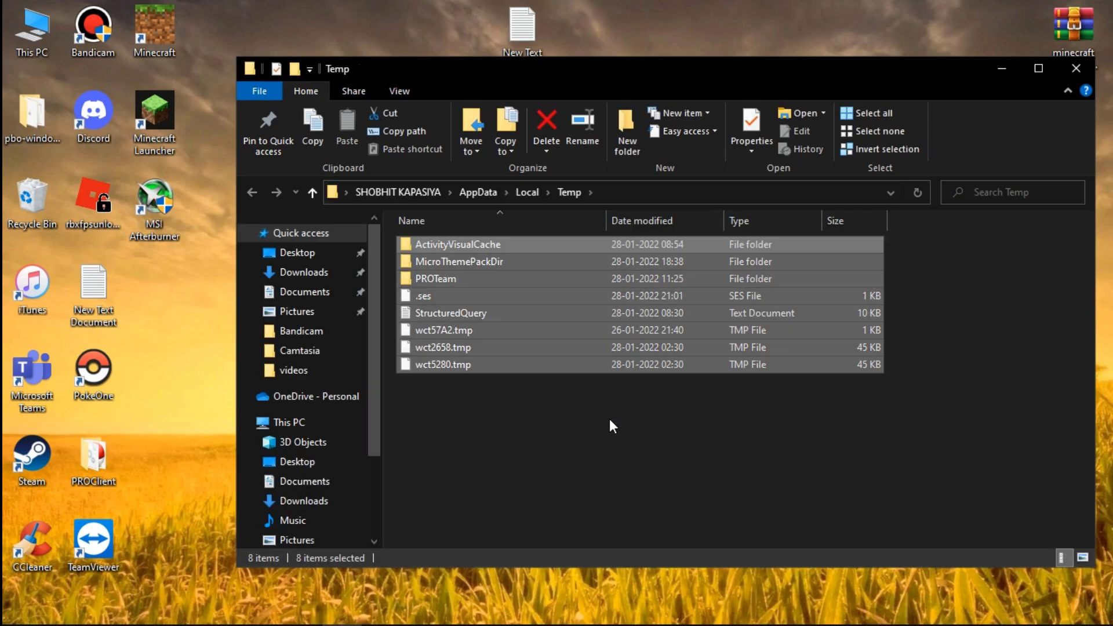
key(shift+Delete)
click(628, 331)
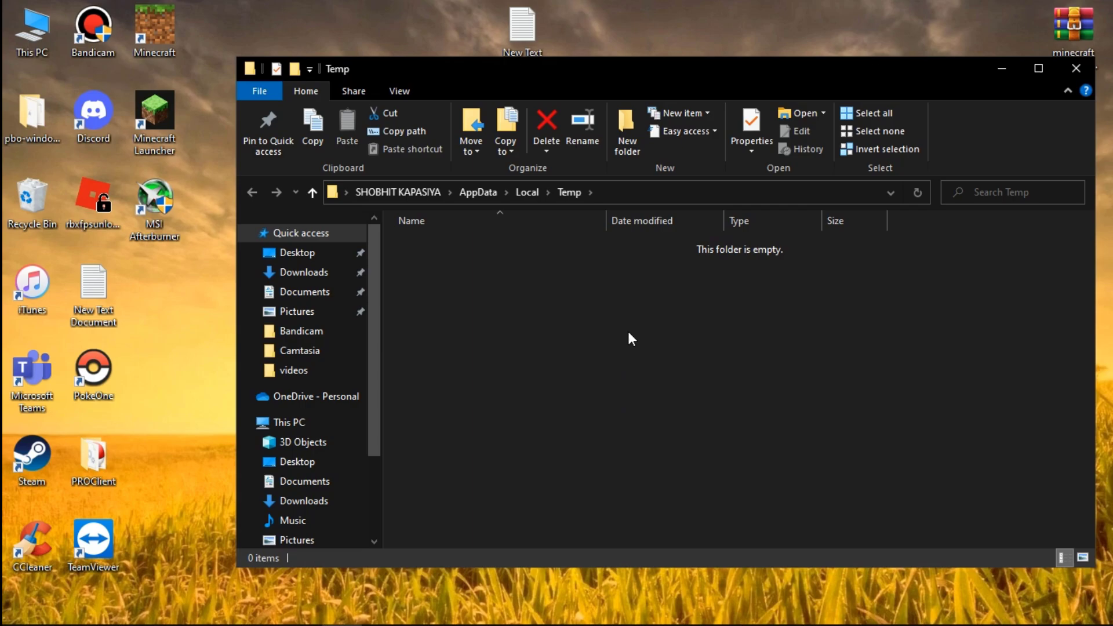
click(1070, 68)
right_click(525, 207)
click(565, 305)
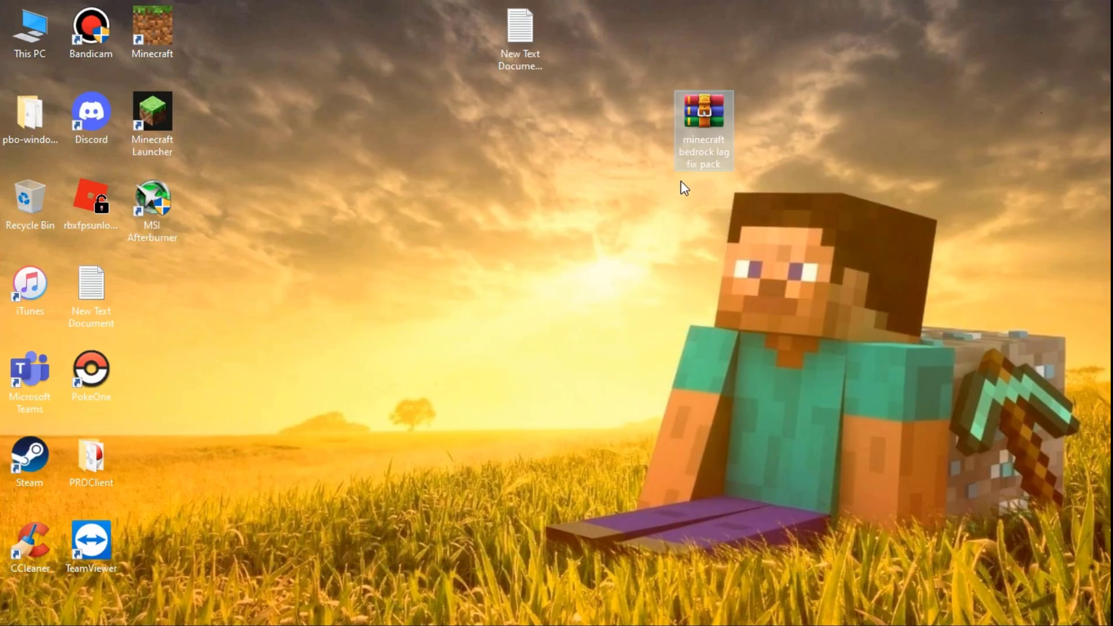
Step: Extract the minecraft bedrock lag fix pack archive to the desktop and open the folder
right_click(704, 118)
click(768, 184)
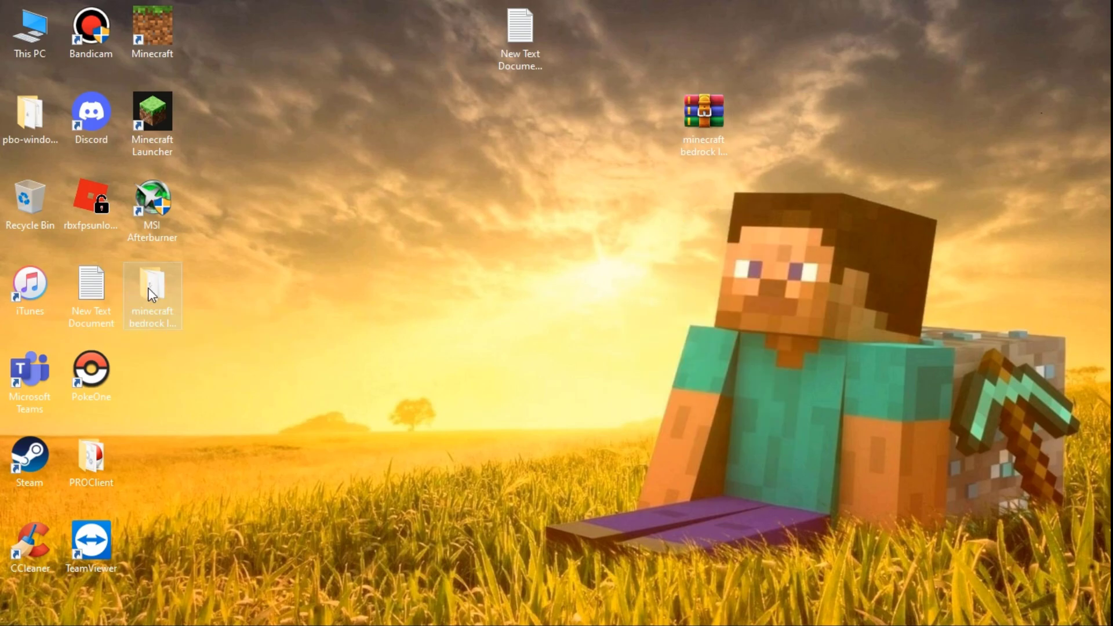
drag(148, 288, 774, 124)
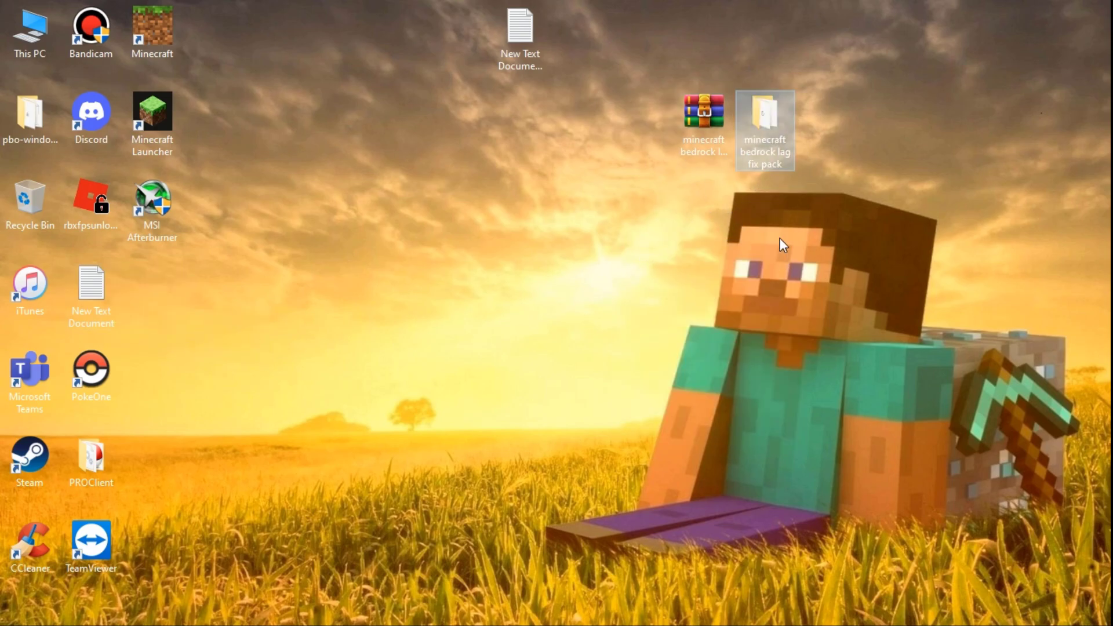
double_click(774, 125)
drag(662, 72, 713, 64)
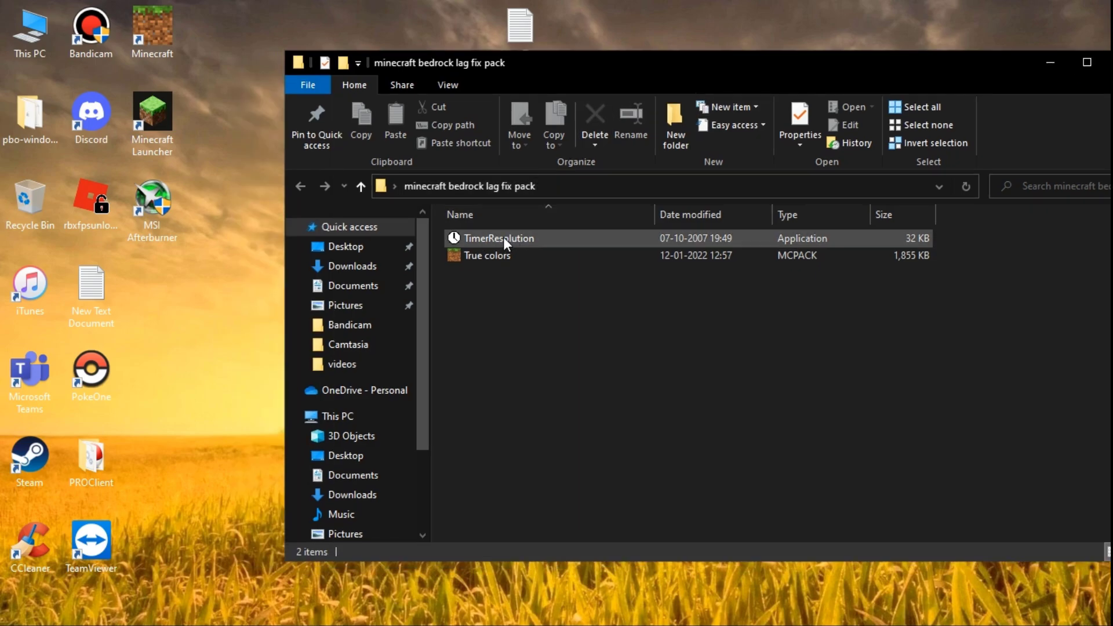
Step: Launch TimerResolution, set it to Maximum (0.499 ms), and minimize it
double_click(503, 237)
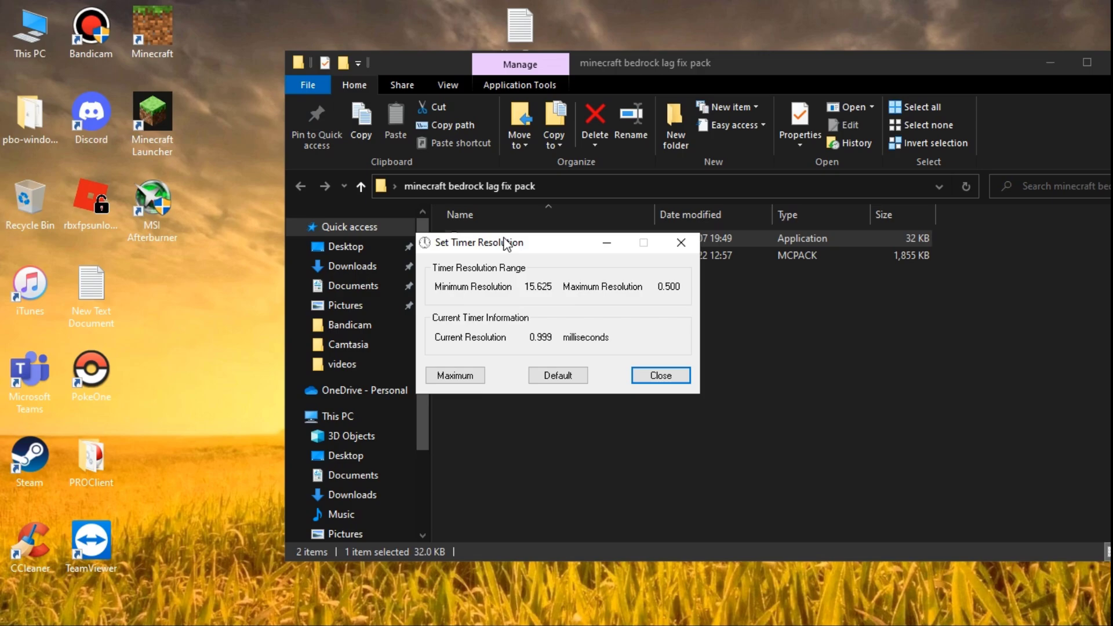
drag(504, 242, 507, 237)
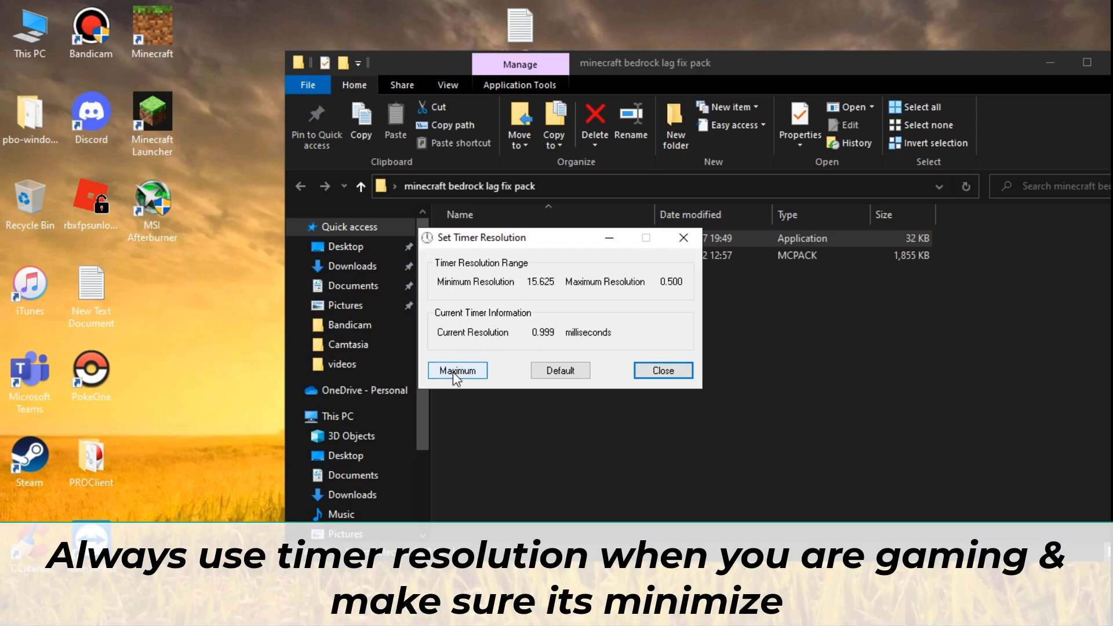
click(453, 370)
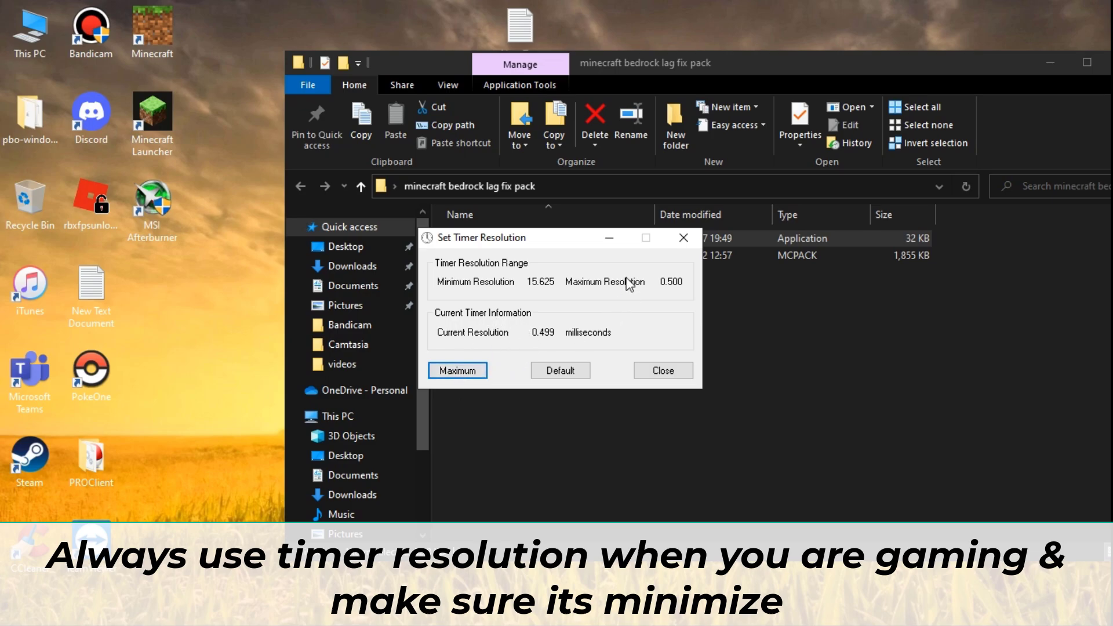
click(618, 244)
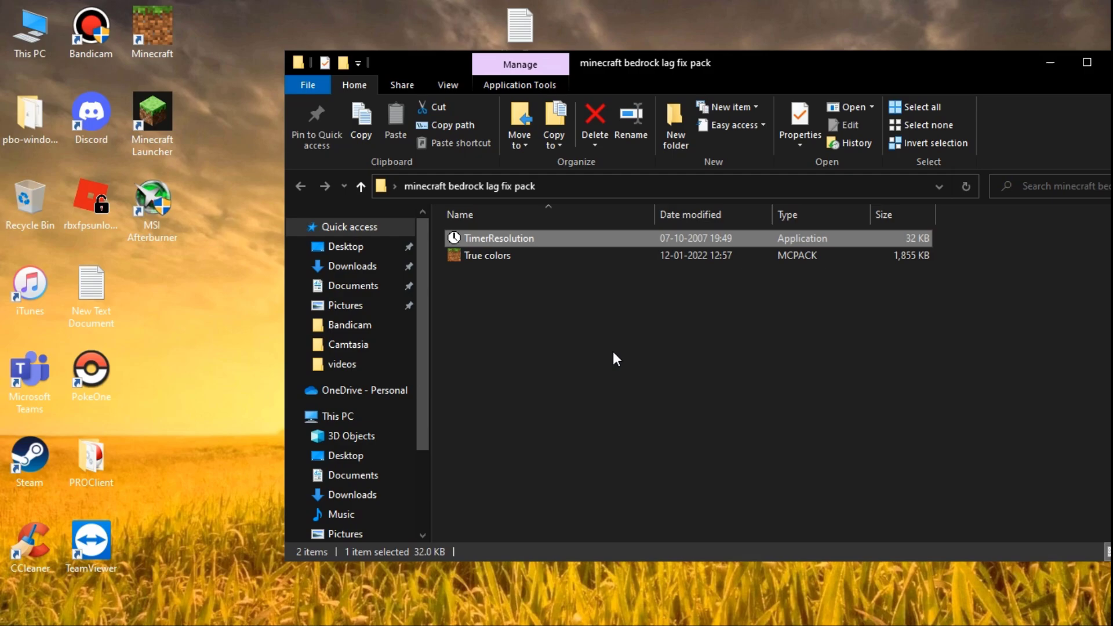
Step: Go from %localappdata% through Packages, MinecraftUWP, LocalState, games and com.mojang to minecraftpe
key(super+r)
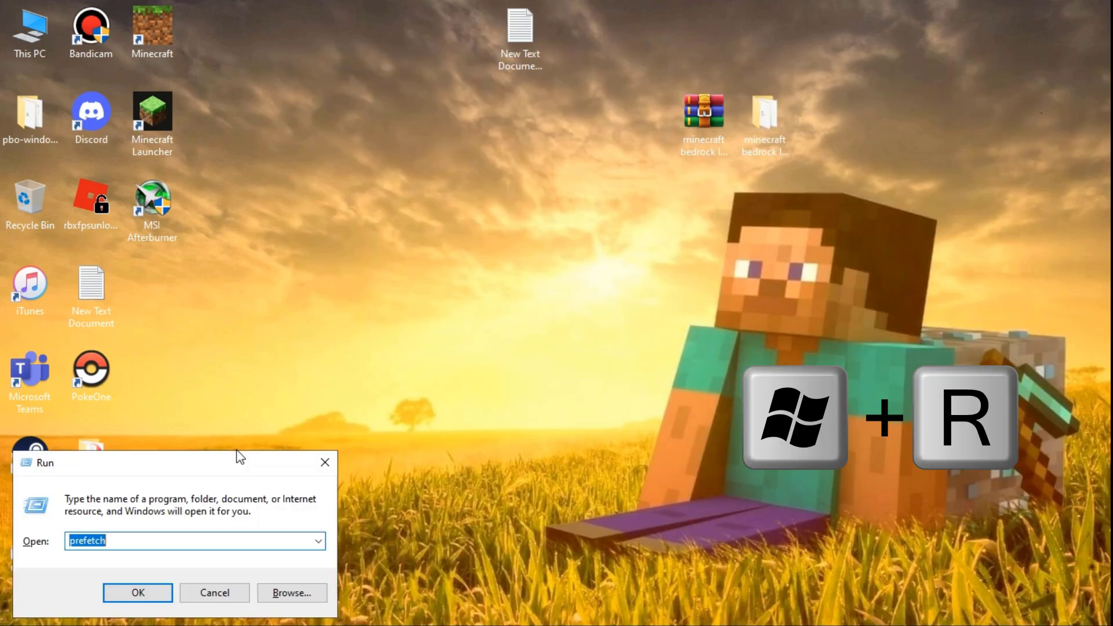
text(%localapp)
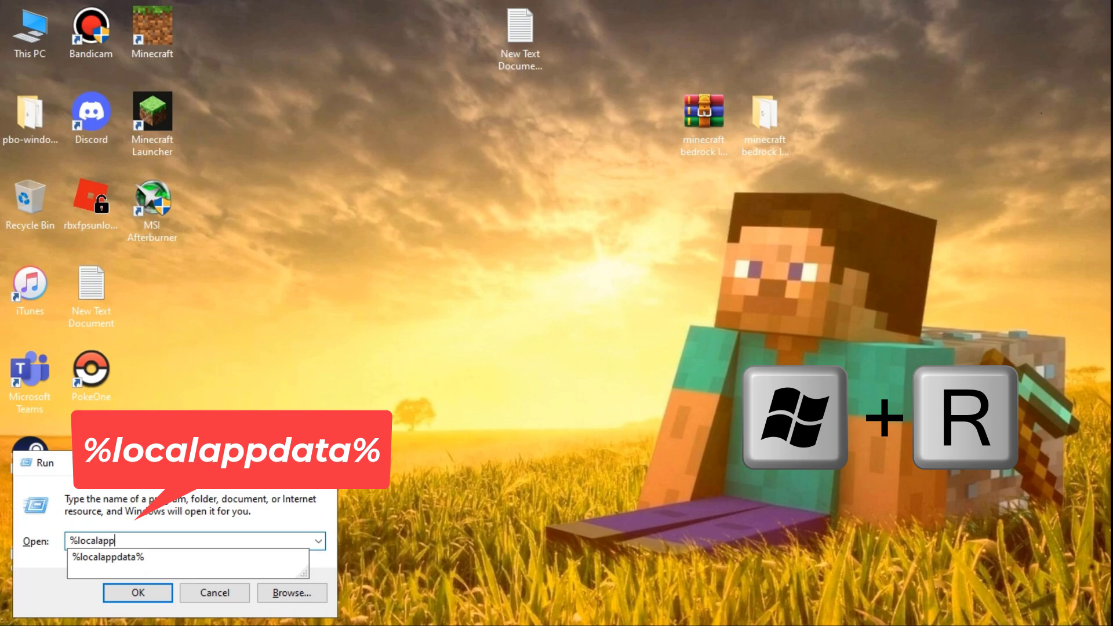
text(a%)
key(Return)
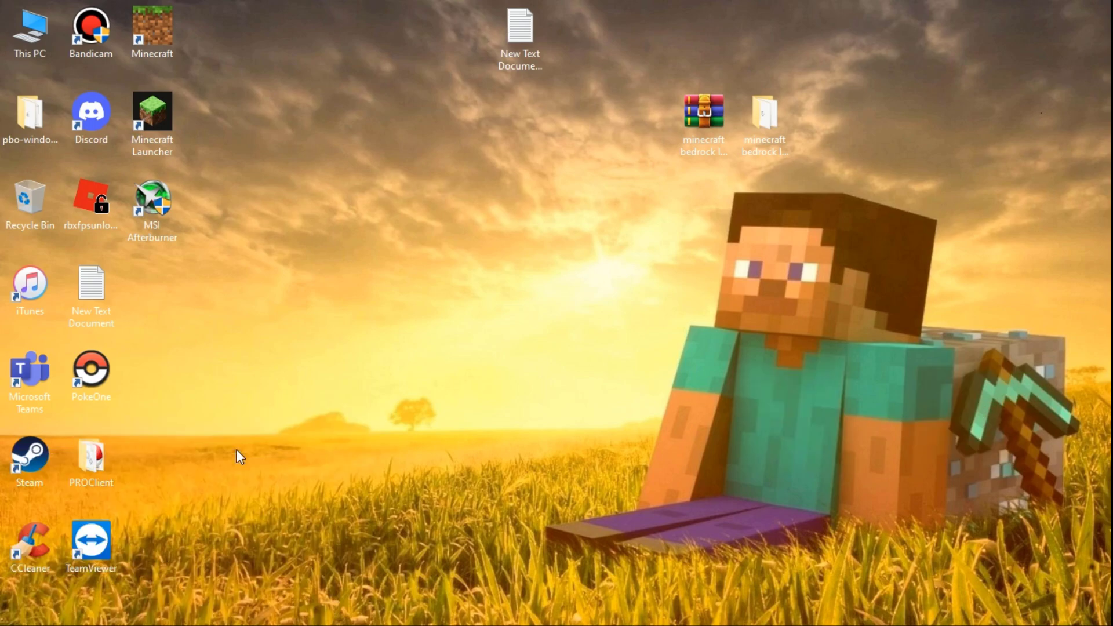
scroll(233, 271, down, 7)
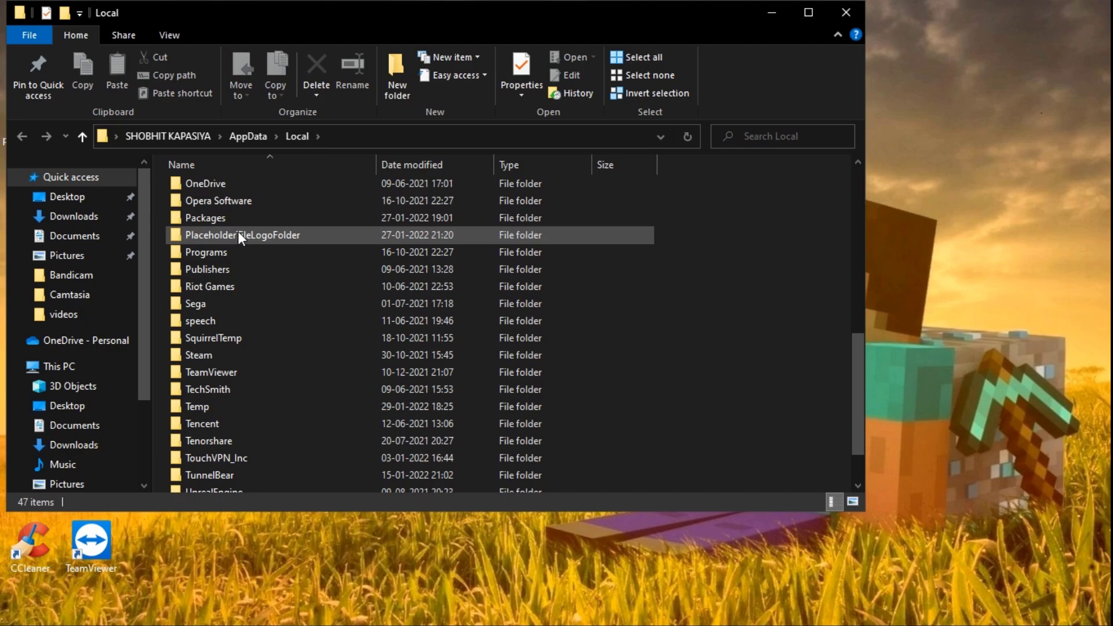
click(238, 232)
scroll(369, 260, down, 10)
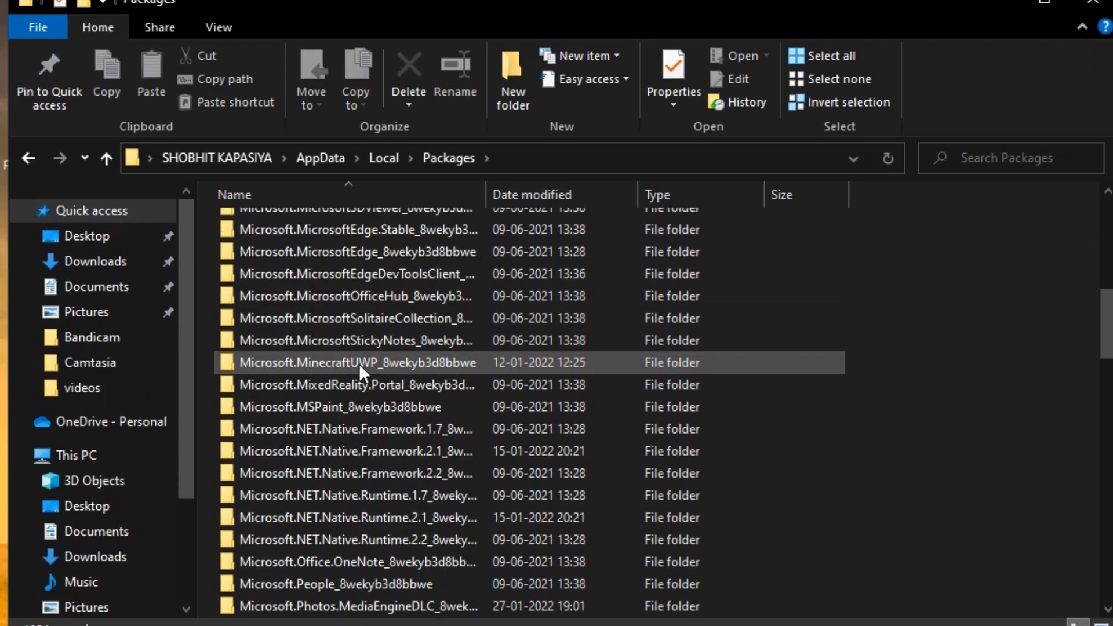
double_click(357, 362)
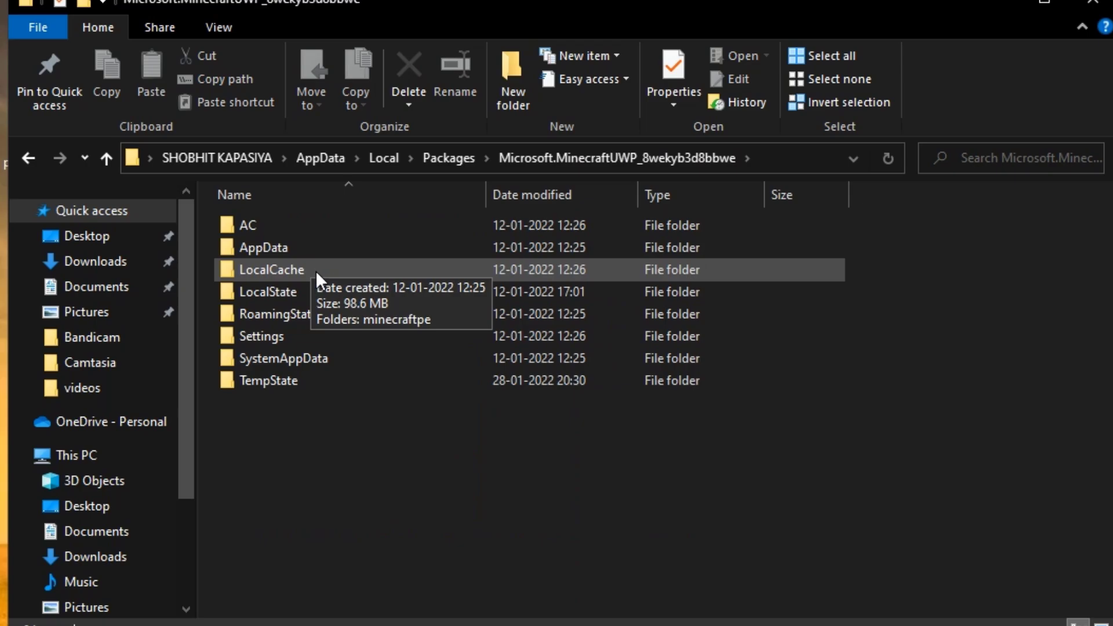
double_click(319, 292)
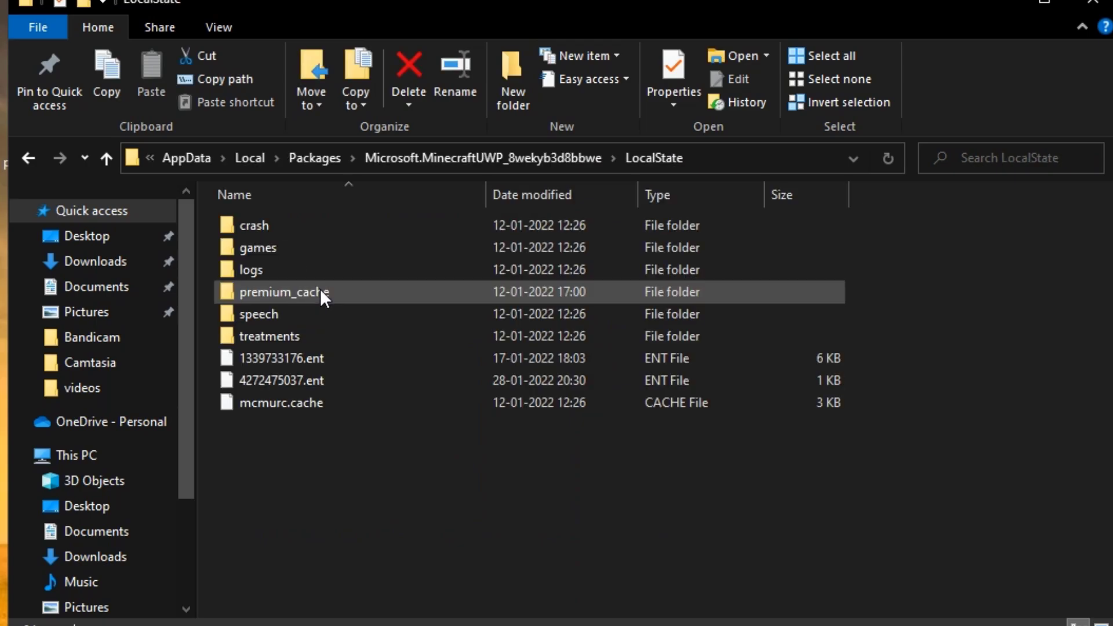
double_click(315, 247)
double_click(328, 235)
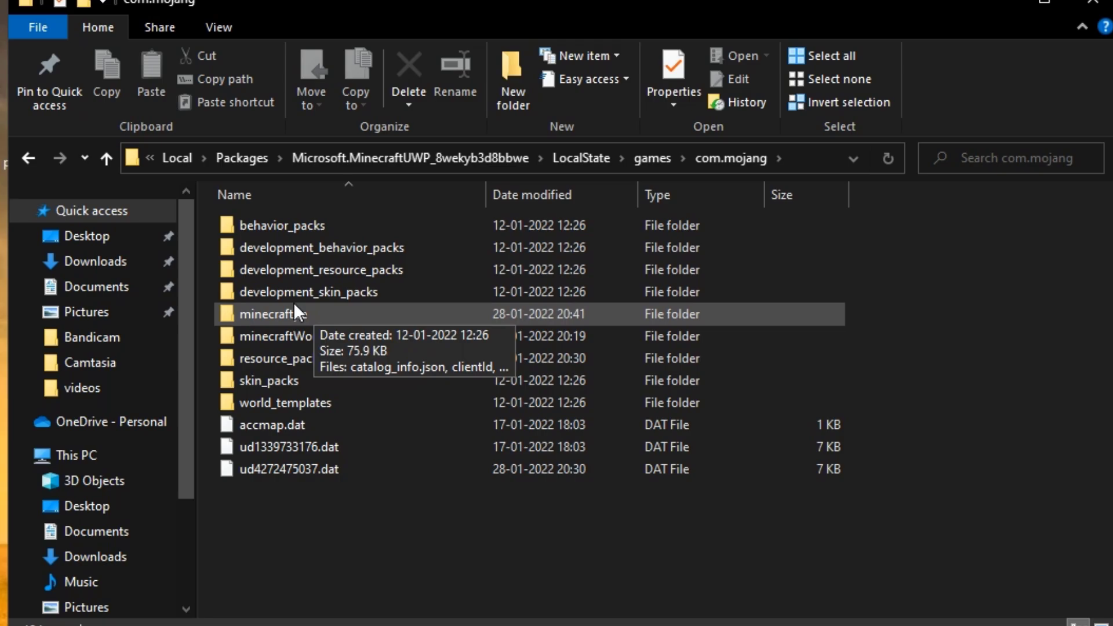
double_click(317, 312)
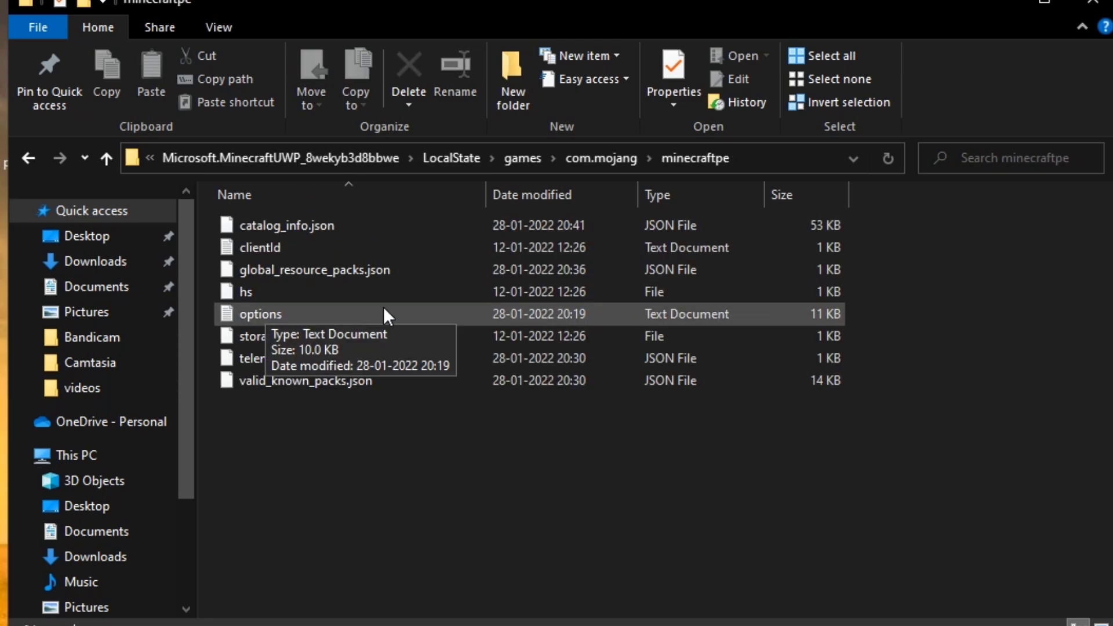
Step: Open the options file in Notepad and select the gfx_vsync value for editing
double_click(268, 317)
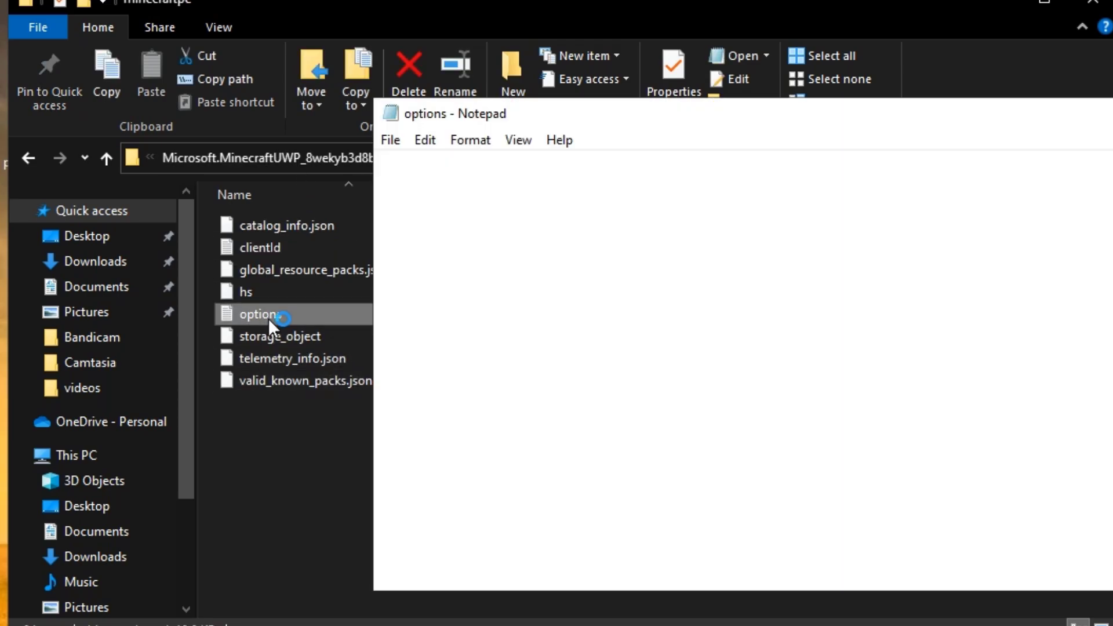
scroll(484, 306, down, 1)
scroll(484, 306, down, 2)
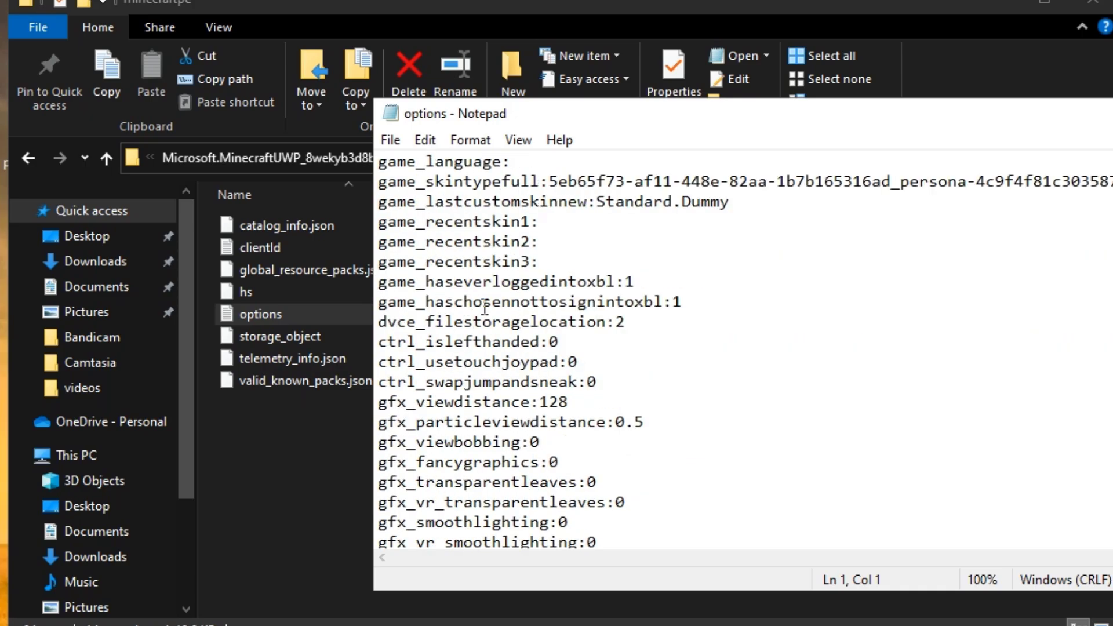
scroll(477, 358, down, 1)
scroll(478, 360, down, 1)
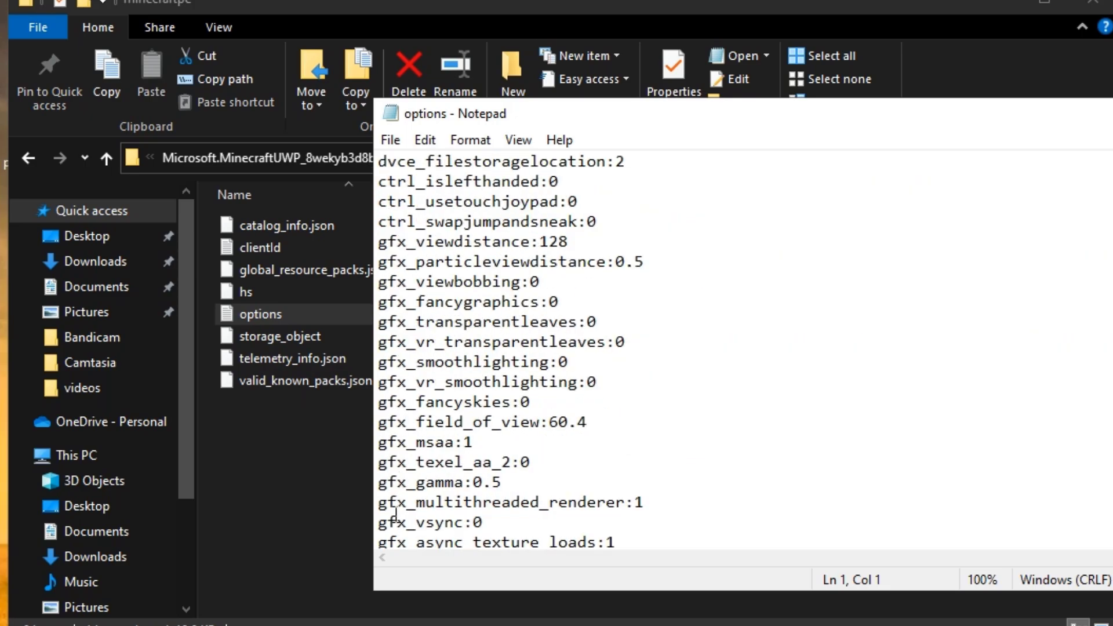
scroll(395, 515, down, 1)
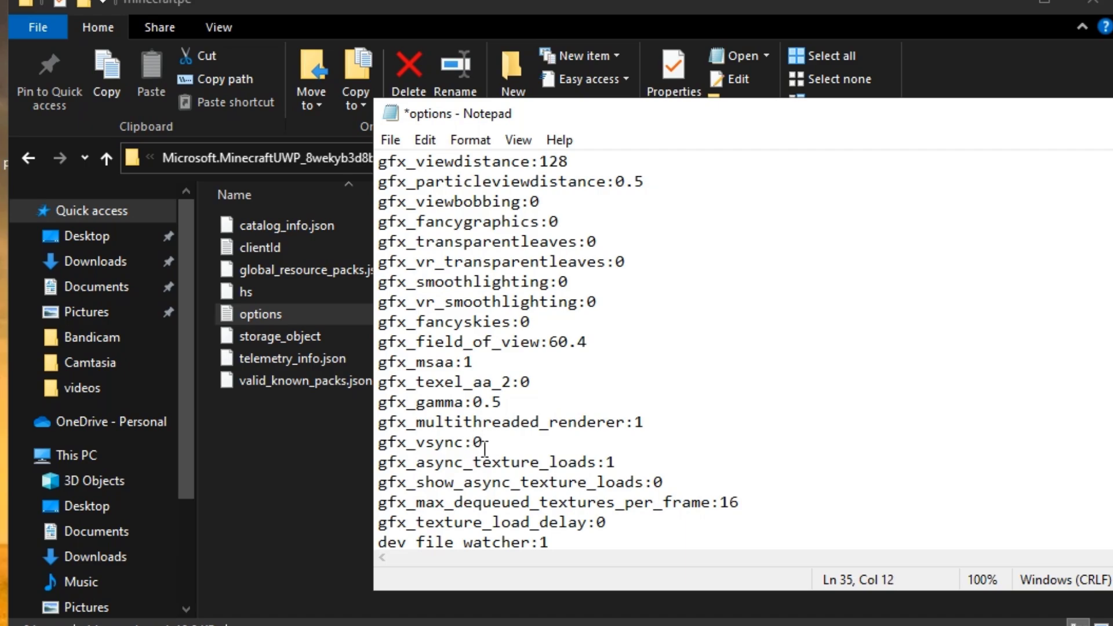
drag(482, 444, 473, 448)
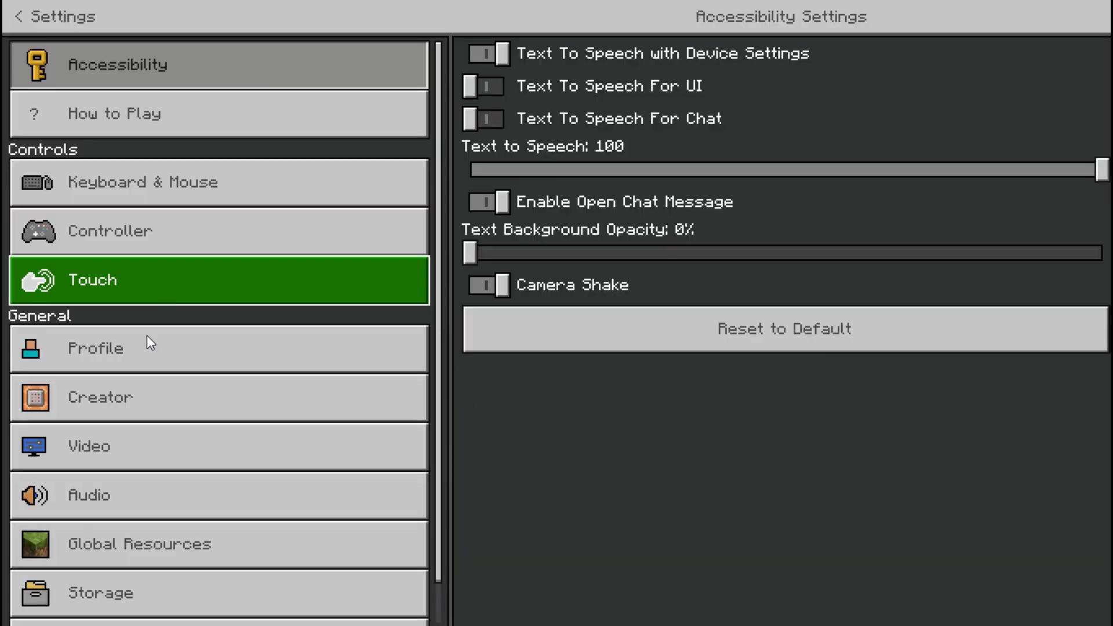
Step: In Video settings, turn Fullscreen off and back on
click(151, 447)
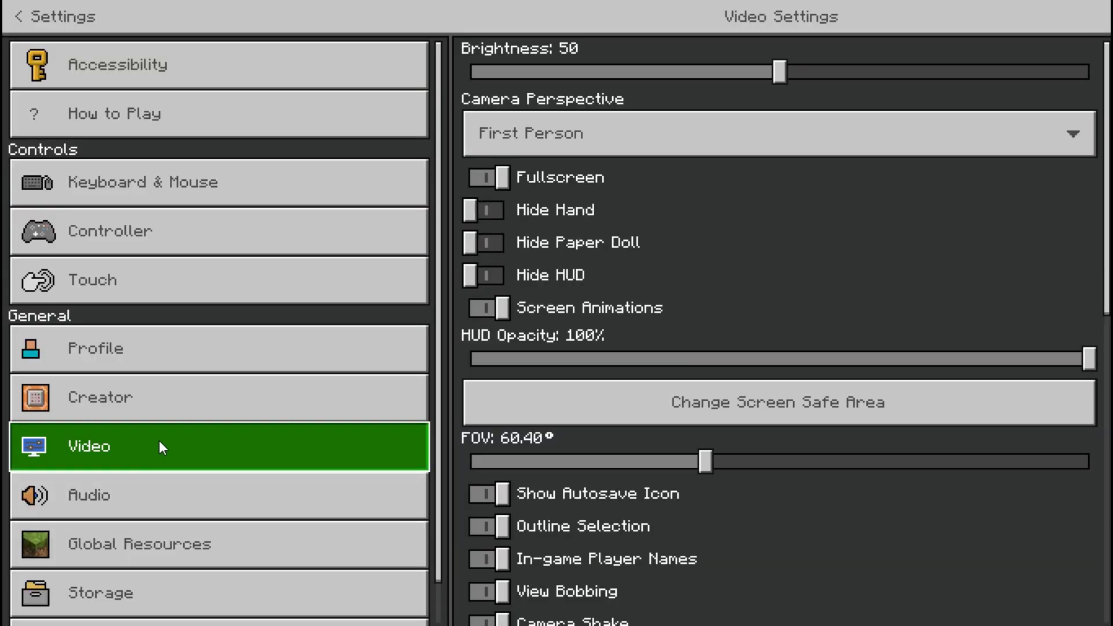
click(483, 176)
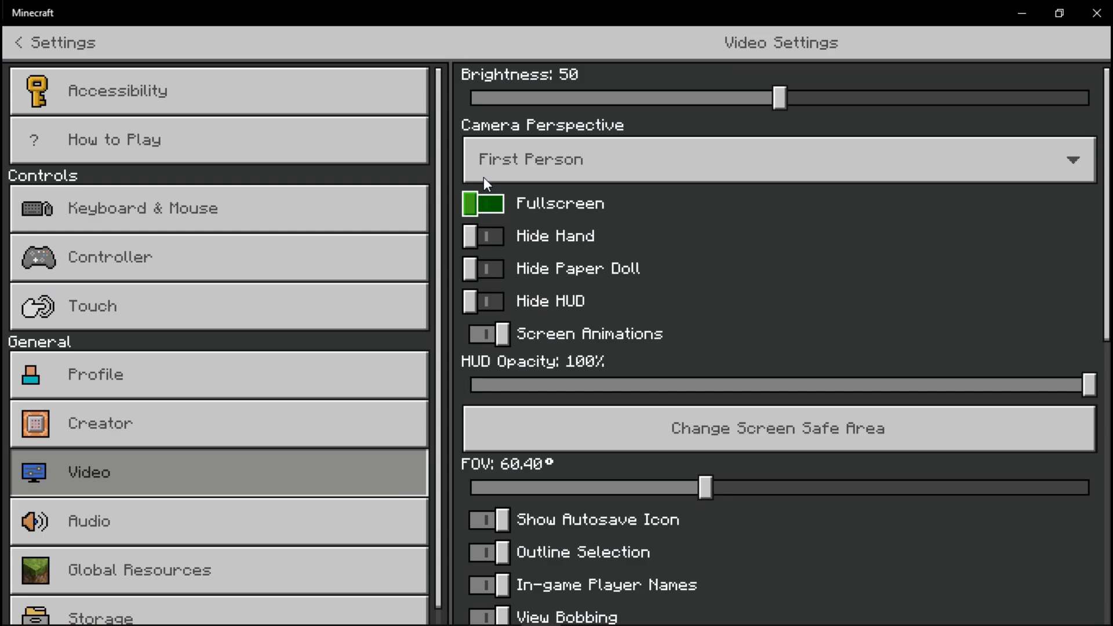
click(485, 199)
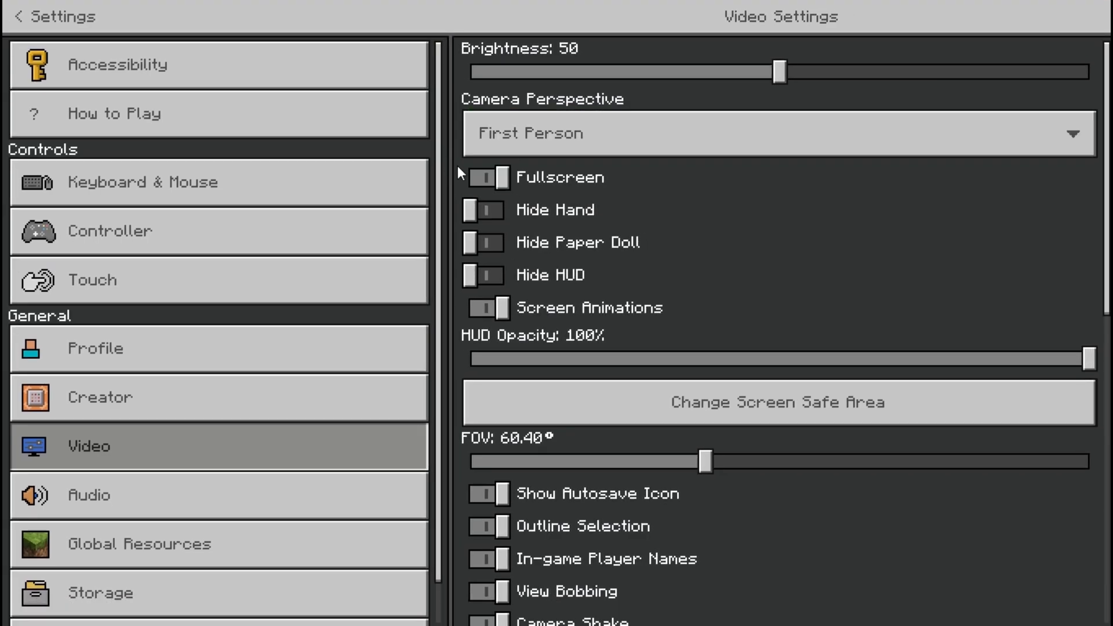
scroll(517, 291, down, 5)
scroll(517, 290, down, 1)
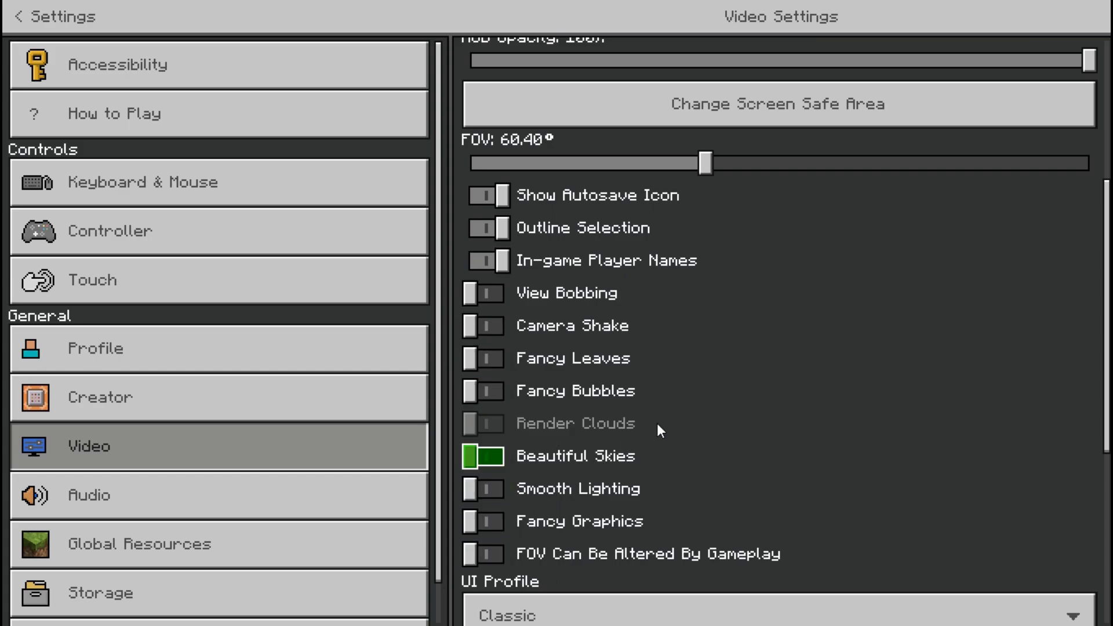
scroll(663, 419, down, 2)
scroll(663, 419, down, 3)
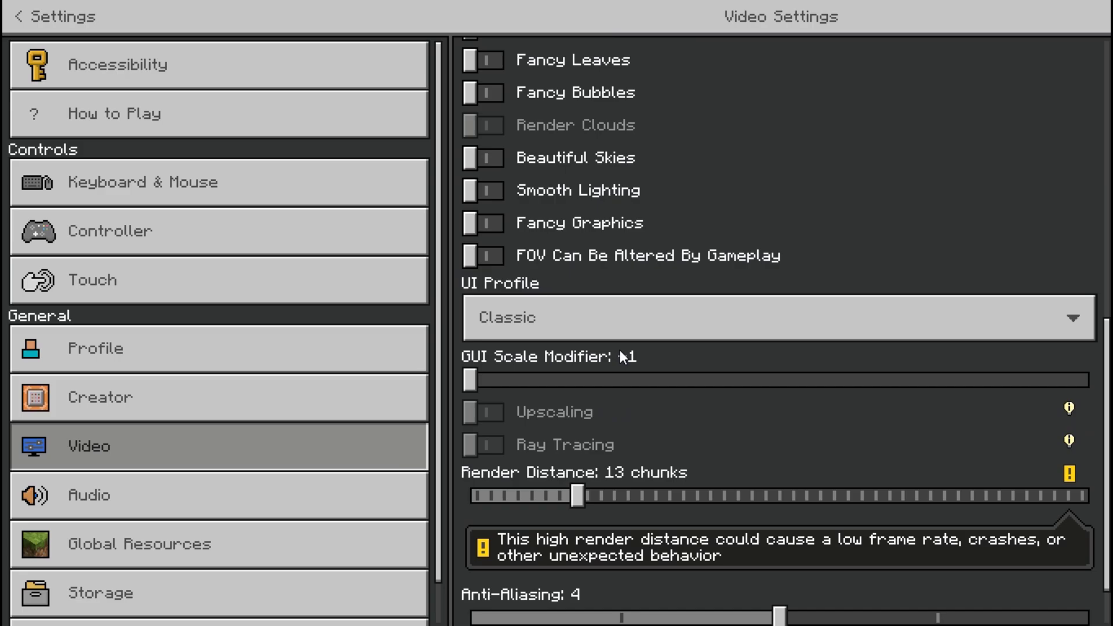
Step: Keep GUI scale at -1, and lower render distance to 7 chunks and anti-aliasing to 1
click(913, 374)
click(528, 574)
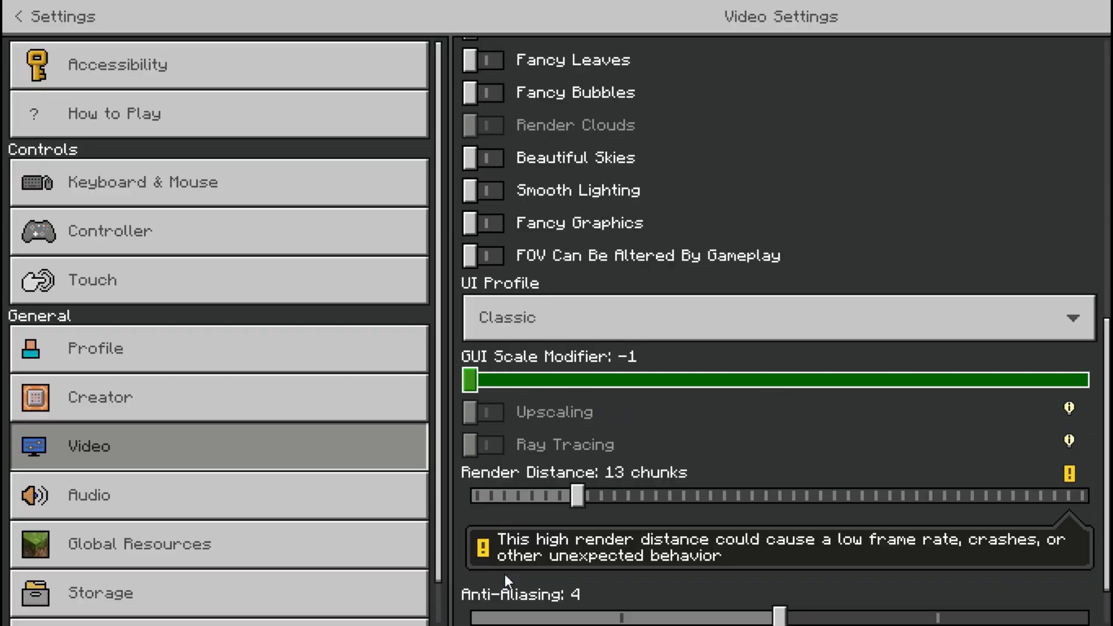
click(1020, 378)
click(530, 567)
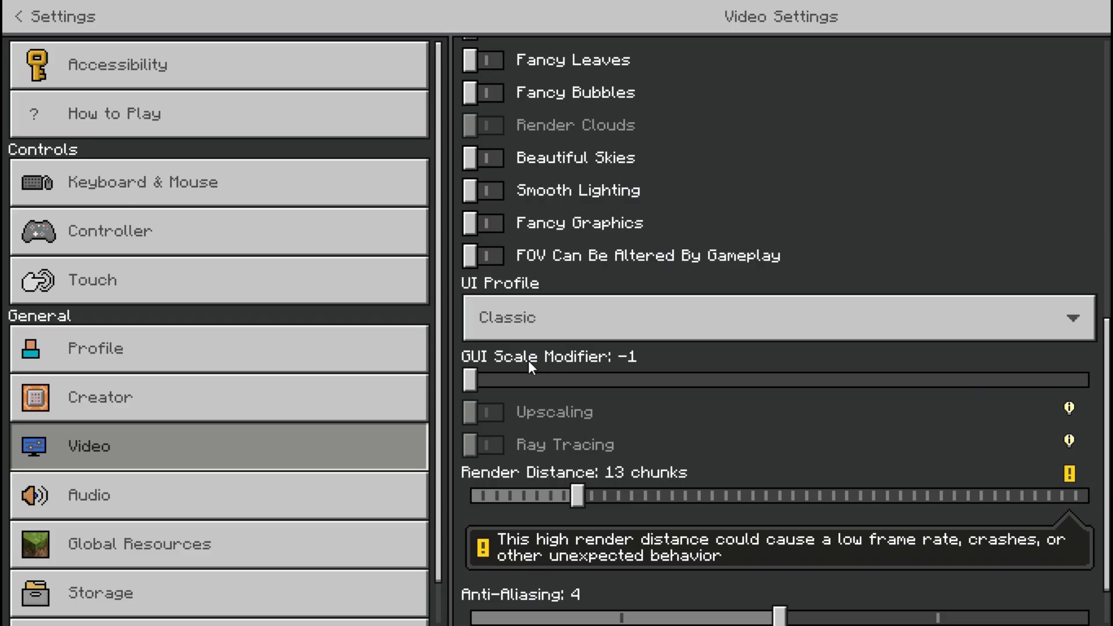
scroll(492, 350, down, 1)
mouse_move(568, 429)
mouse_down()
mouse_move(540, 433)
mouse_move(516, 505)
mouse_move(484, 504)
mouse_up()
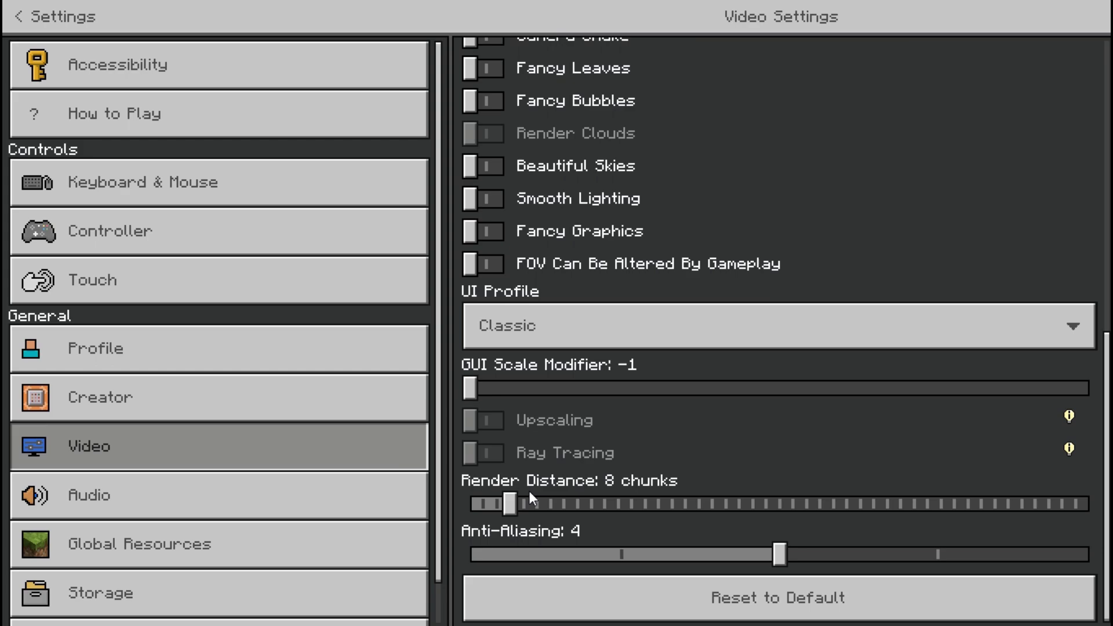
click(504, 503)
mouse_move(780, 556)
mouse_down()
mouse_move(583, 564)
mouse_move(497, 552)
mouse_up()
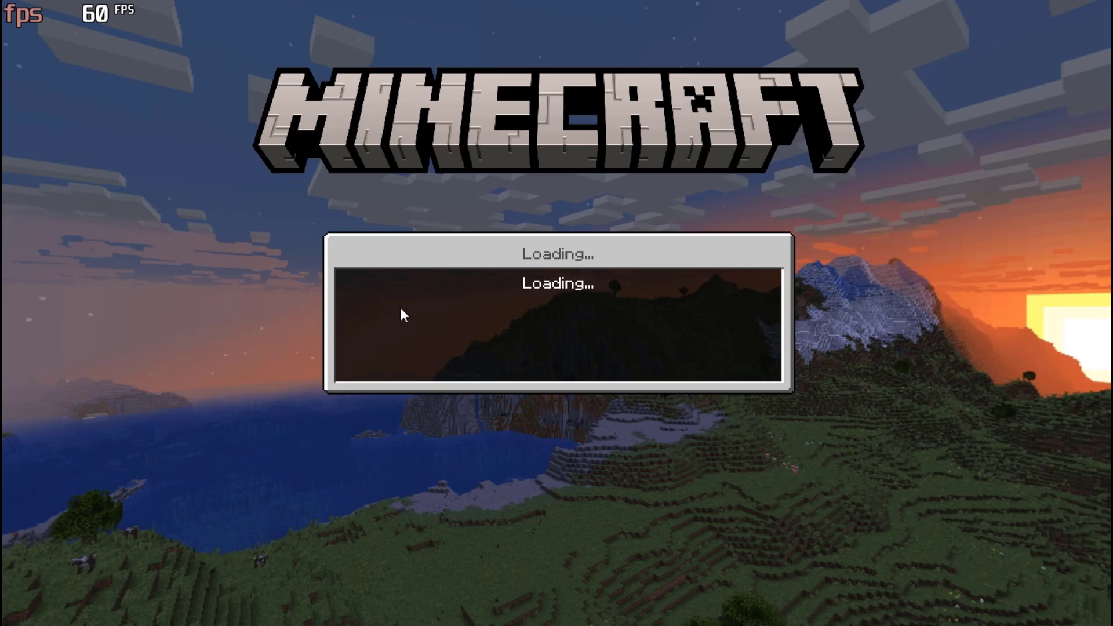
Step: Walk through the birch forest past the pond toward the river
key(w)
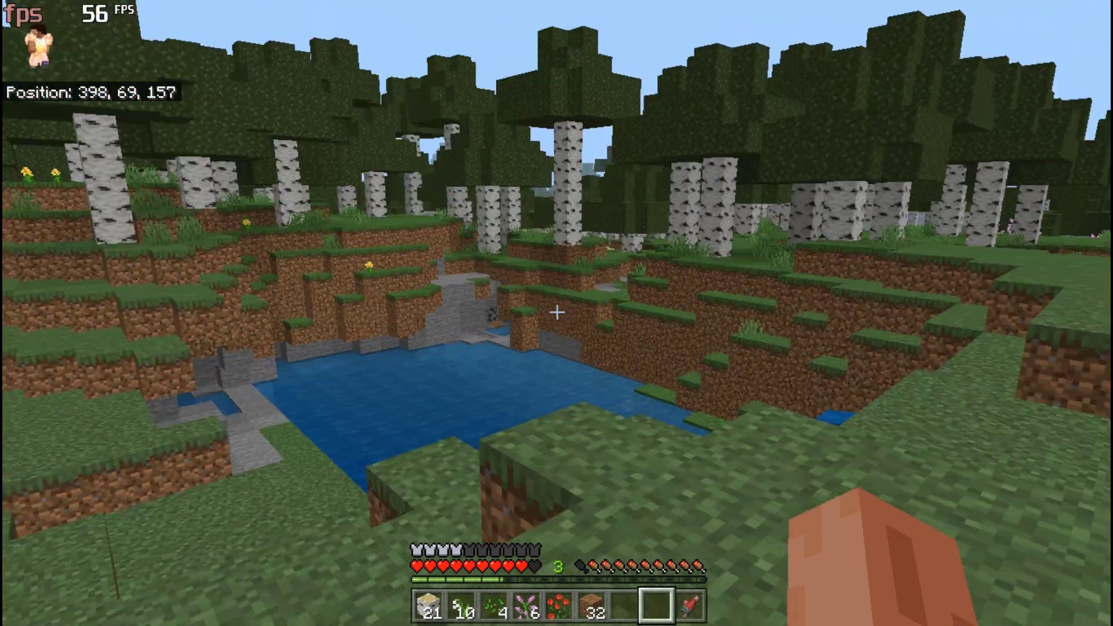
key(w)
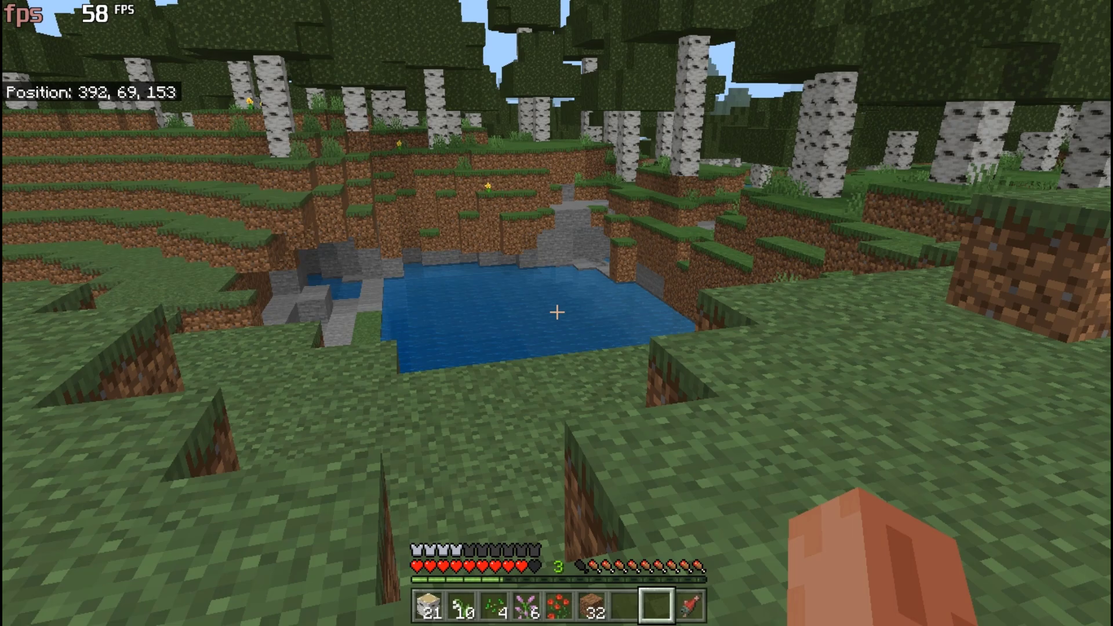
key(w)
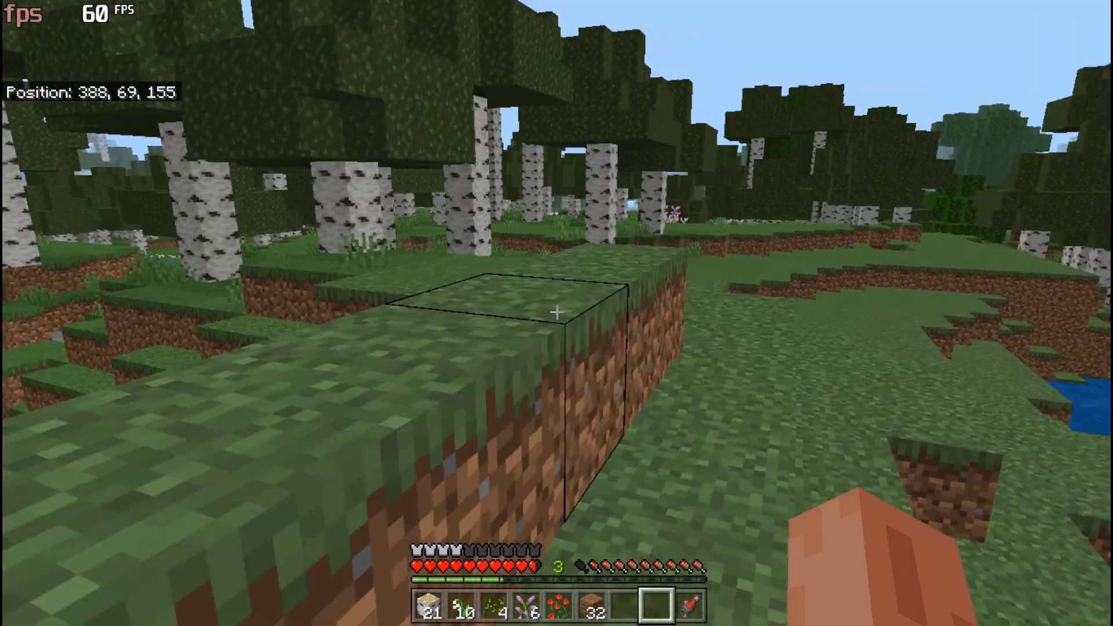
key(w)
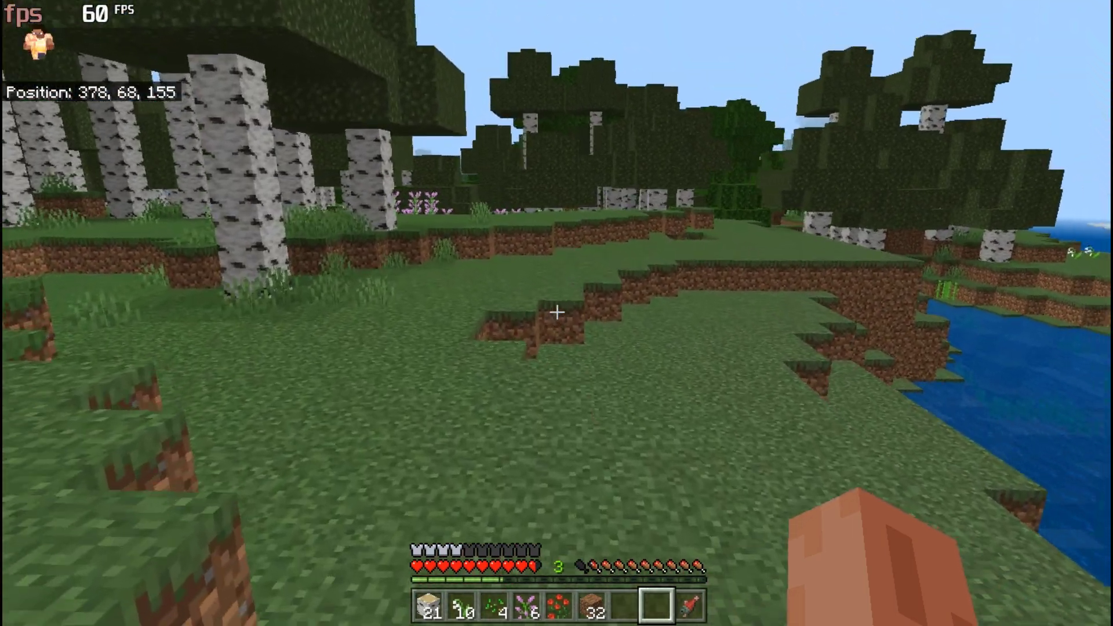
key(w)
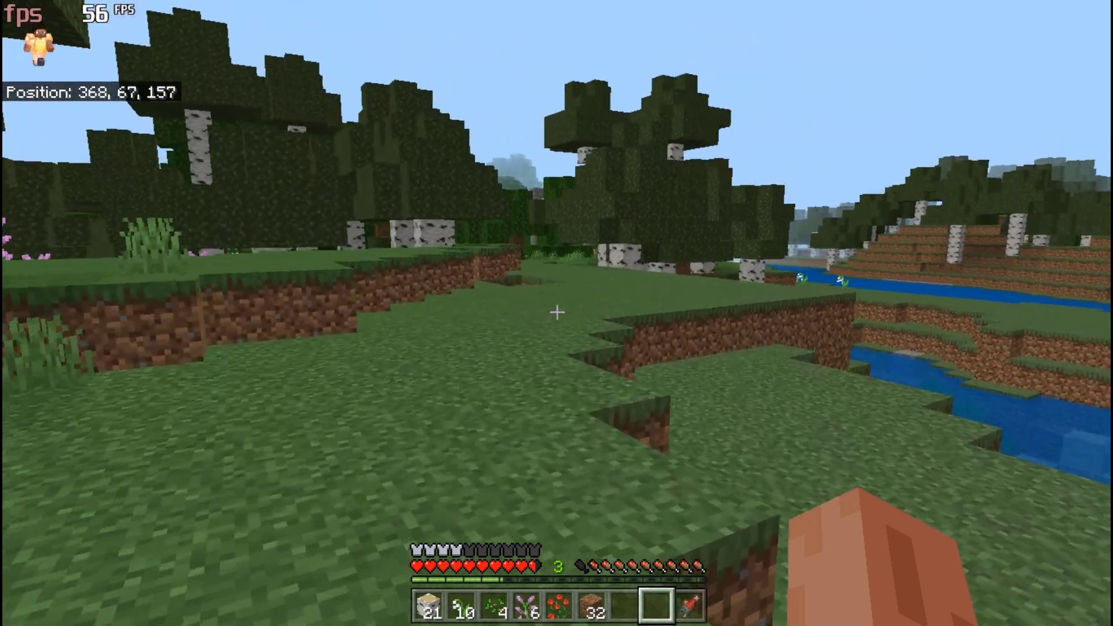
Step: Switch to slot 9 and eat the Raw Salmon while walking toward the water
key(w)
key(9)
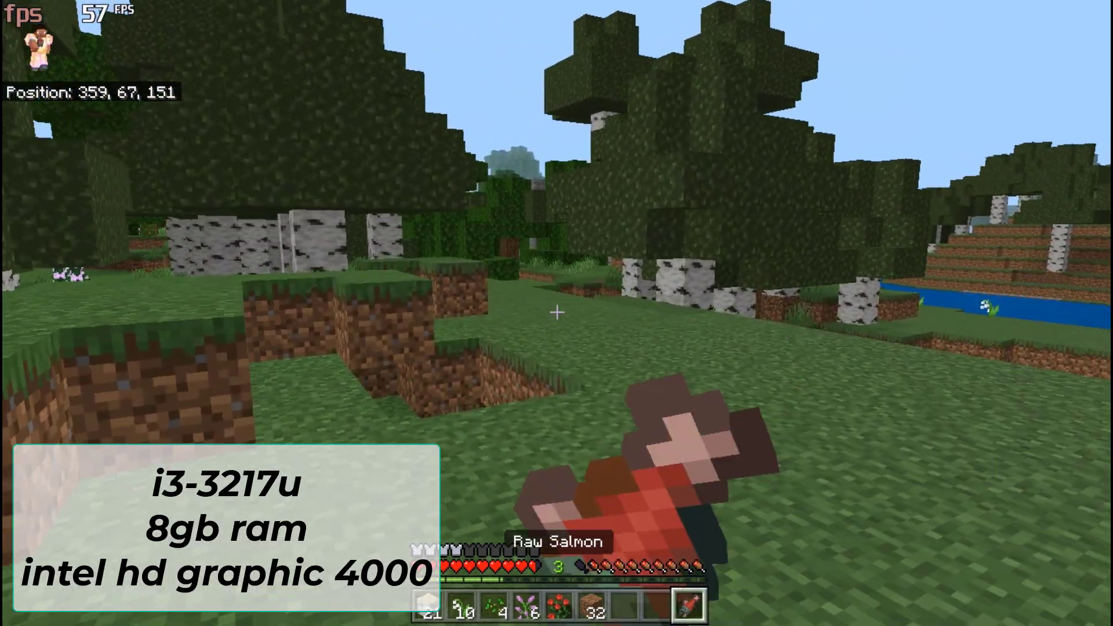
right_click(556, 312)
key(w)
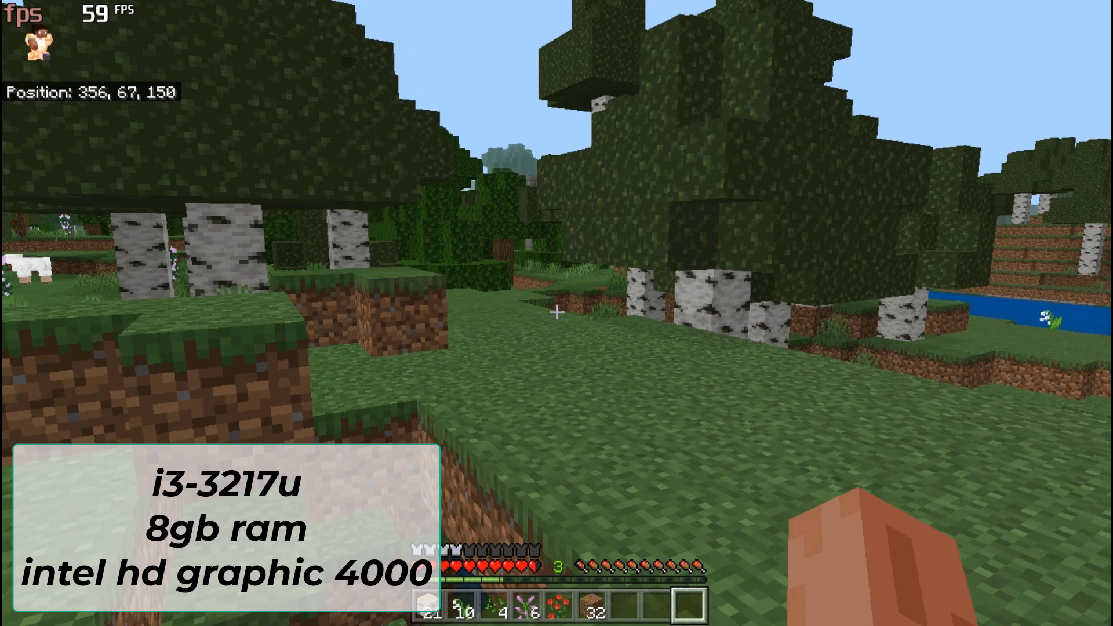
key(w)
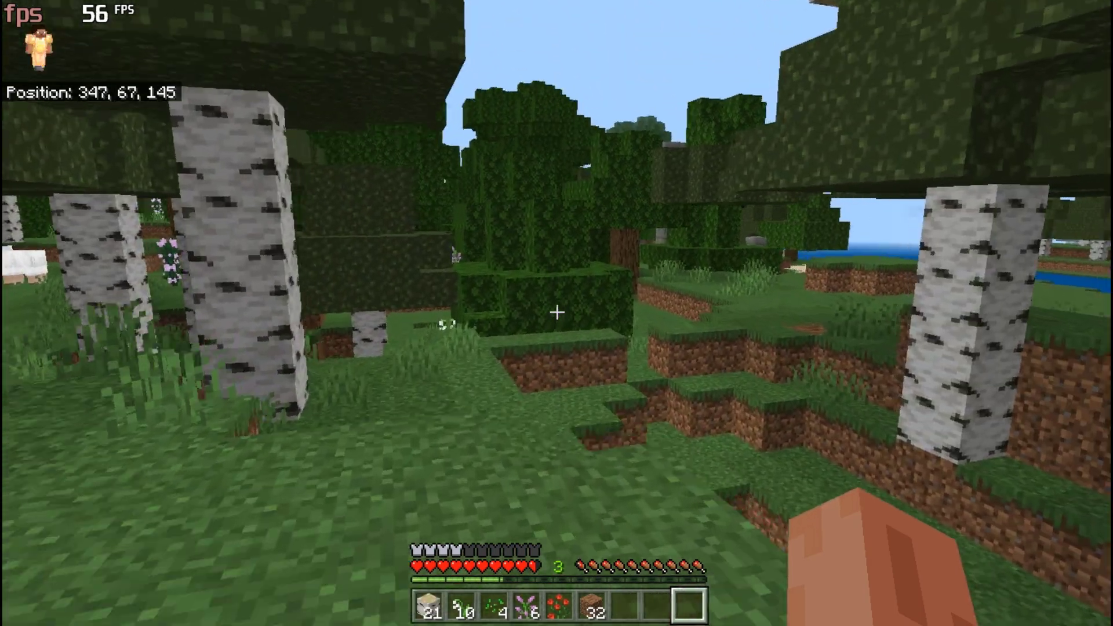
key(w)
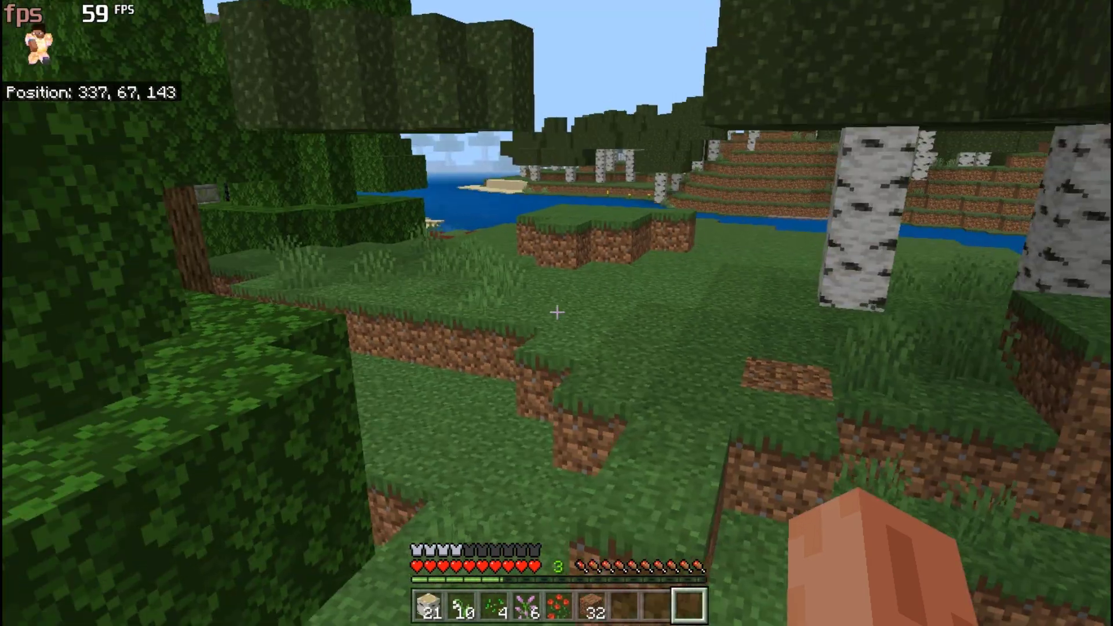
key(w)
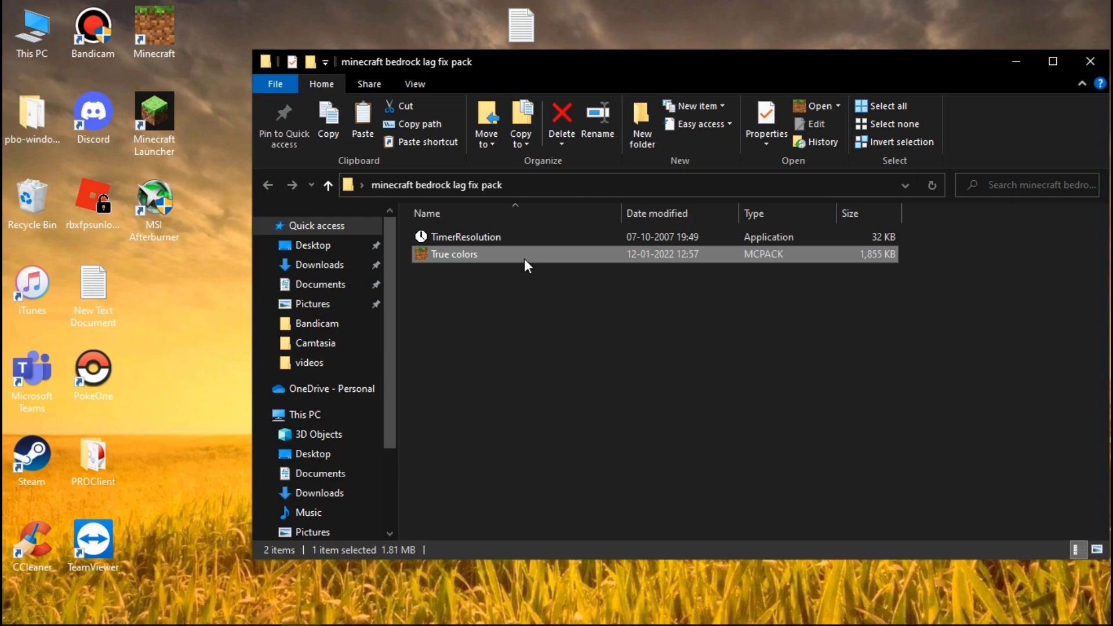
Step: Copy the True colors pack file and close the lag fix pack folder
right_click(524, 258)
click(585, 504)
click(1090, 62)
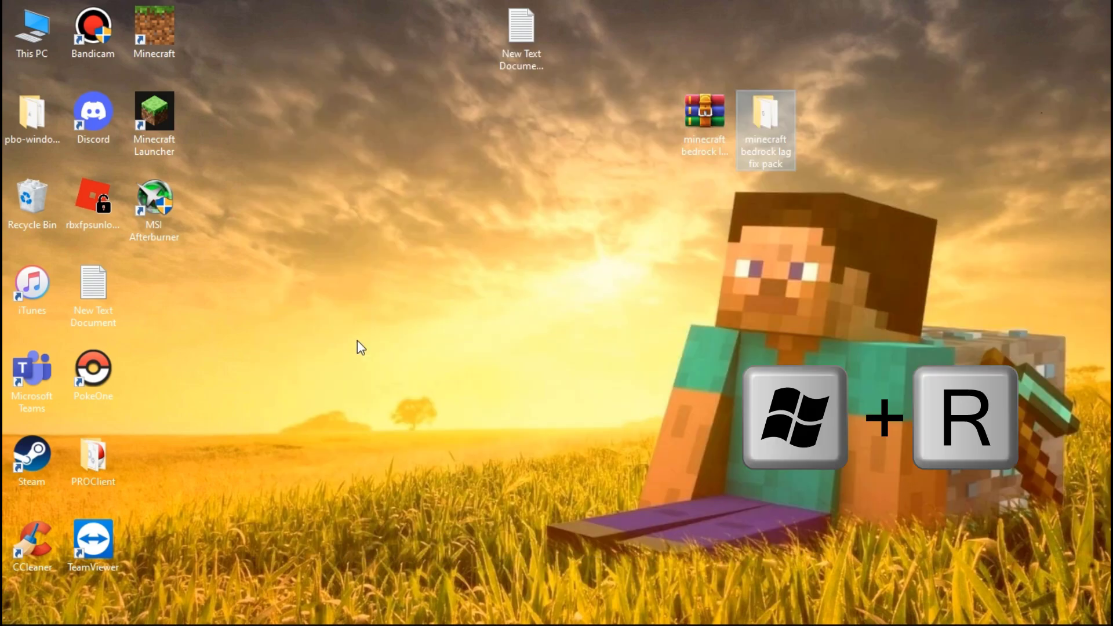
Step: Navigate from %localappdata% to Minecraft's com.mojang resource_packs folder
key(super+r)
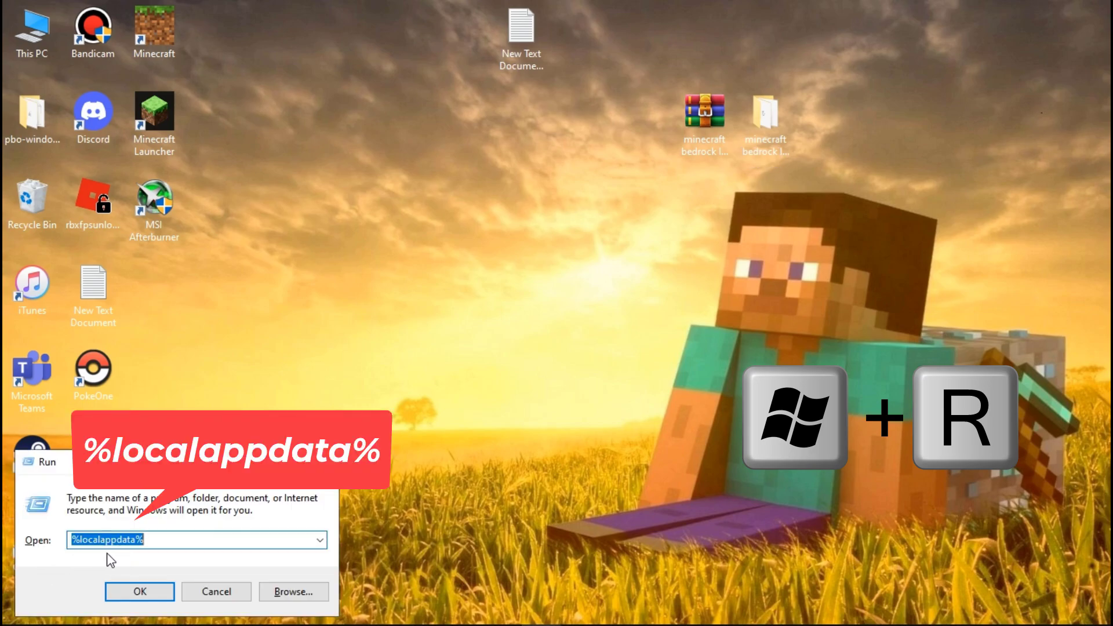
click(139, 590)
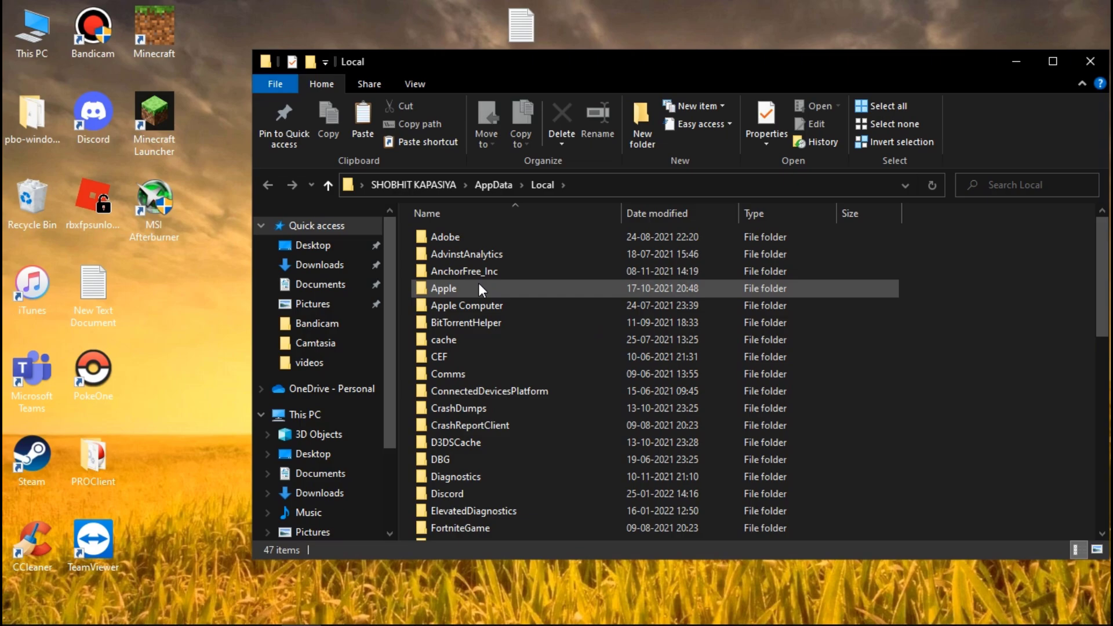
scroll(460, 380, down, 4)
scroll(460, 400, down, 2)
scroll(465, 422, down, 2)
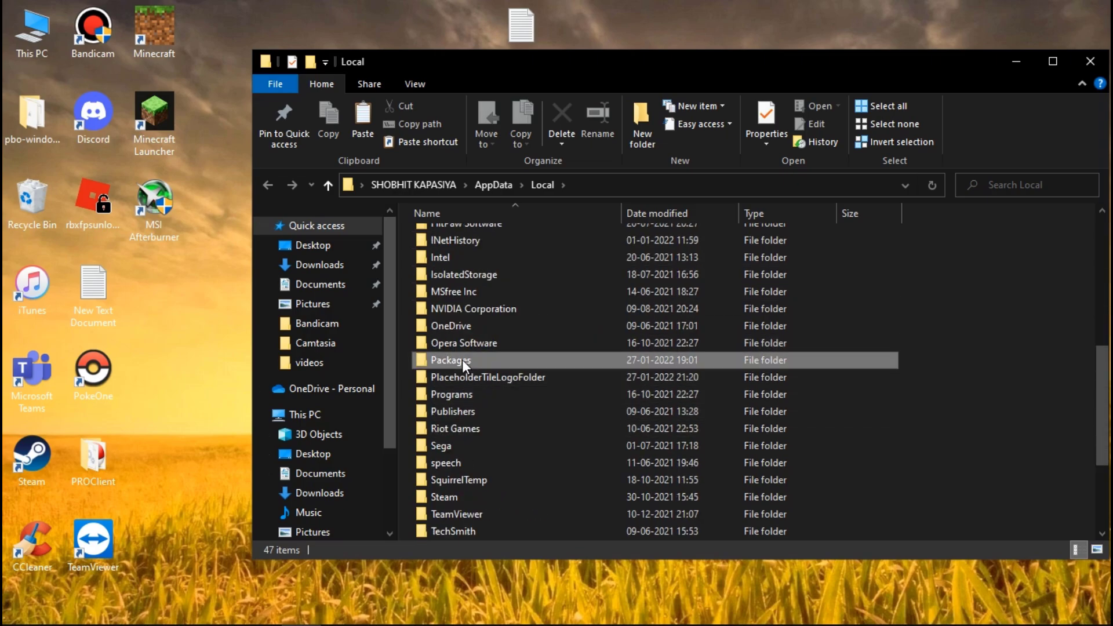
double_click(462, 359)
scroll(467, 352, down, 5)
scroll(365, 349, down, 2)
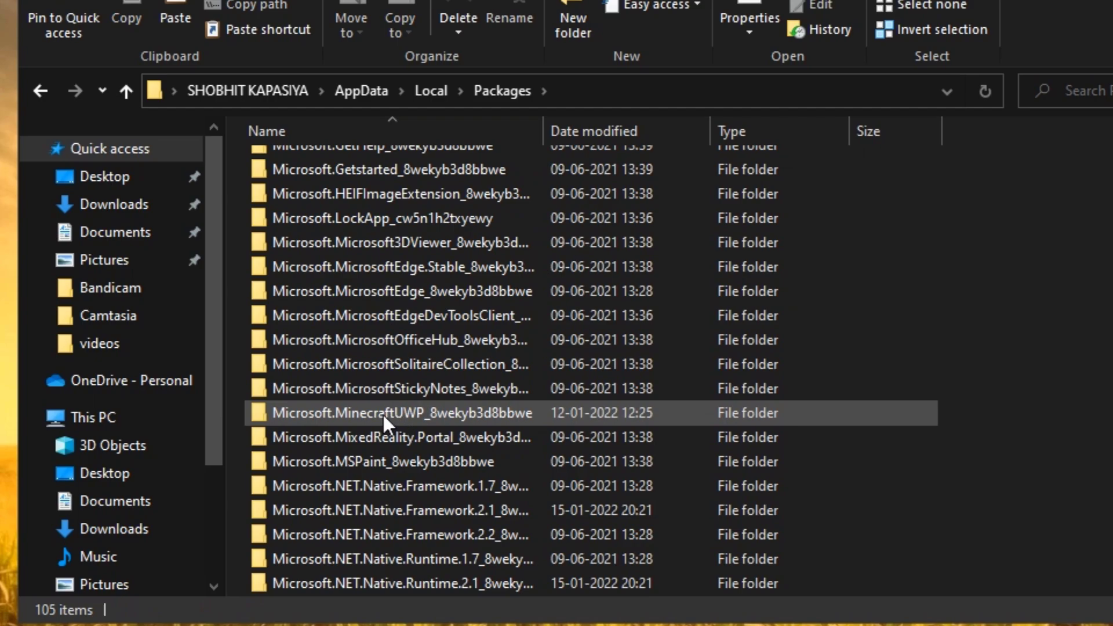
double_click(384, 413)
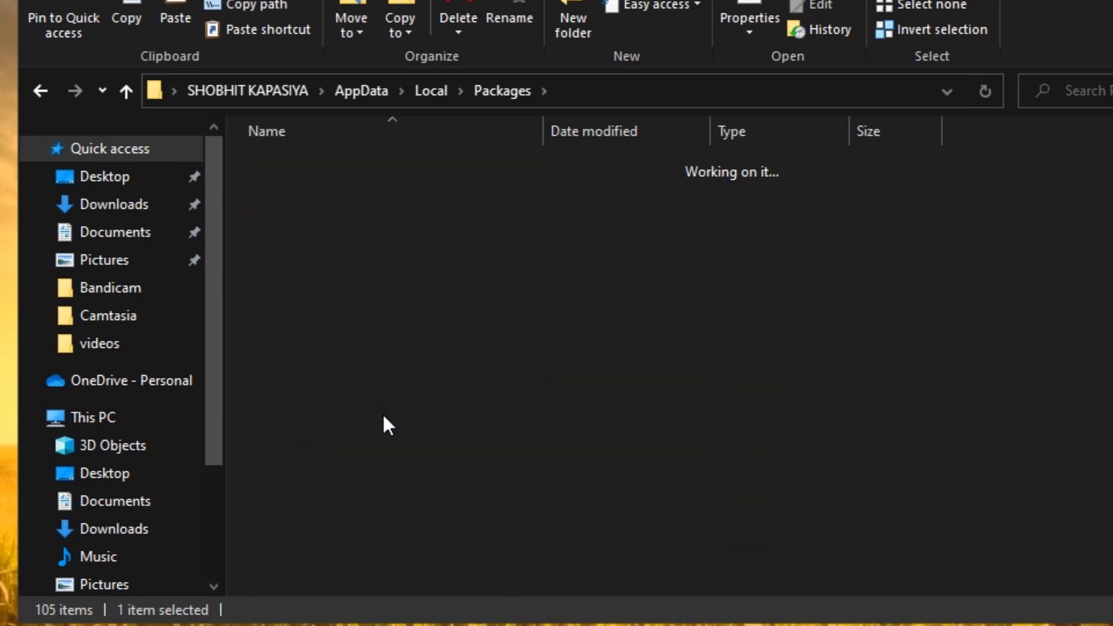
double_click(322, 236)
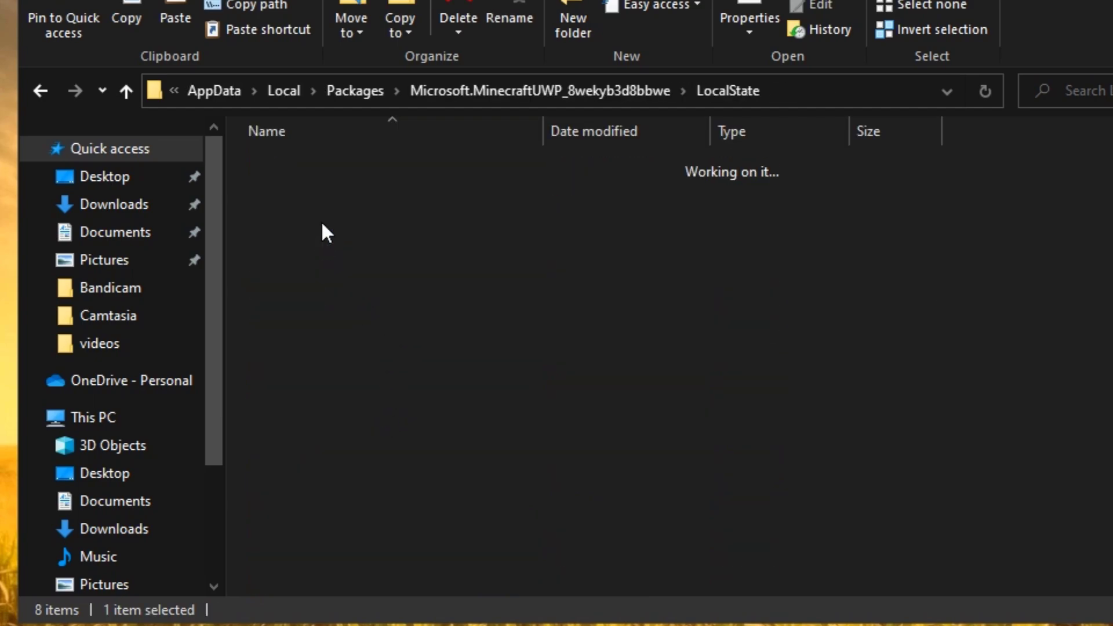
double_click(321, 185)
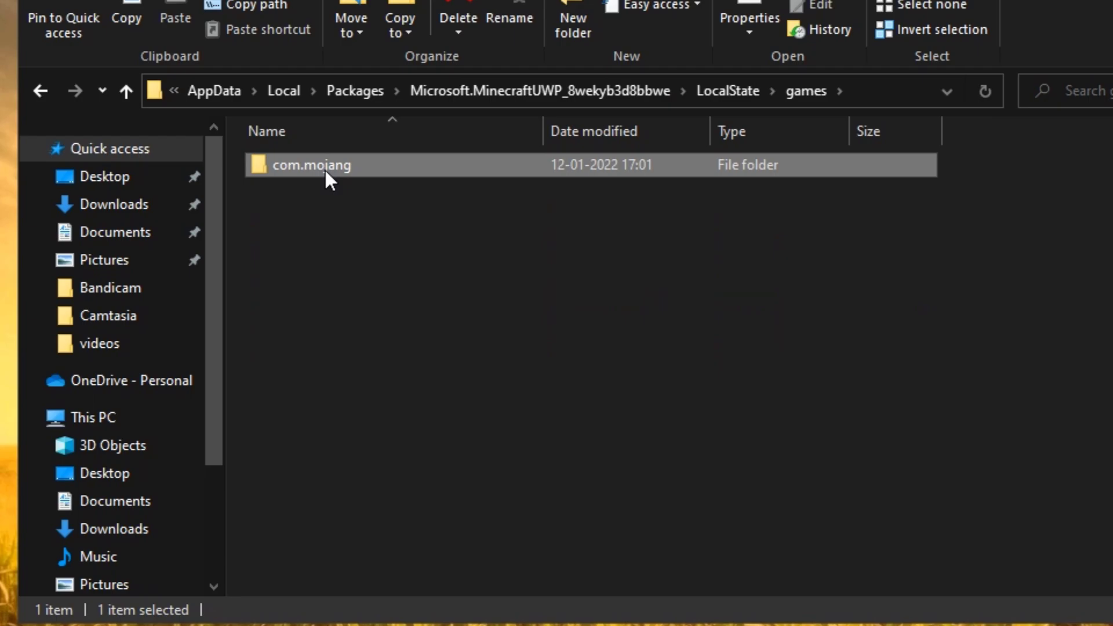
double_click(325, 168)
double_click(333, 310)
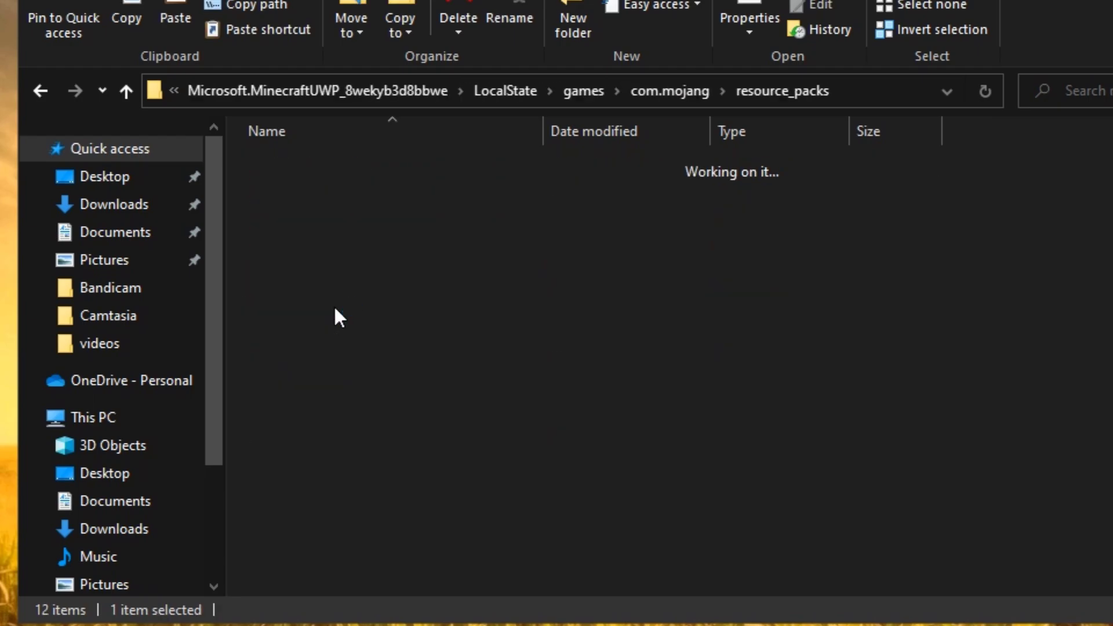
Step: Paste the True colors pack into resource_packs and open it to import into Minecraft
right_click(318, 201)
click(383, 350)
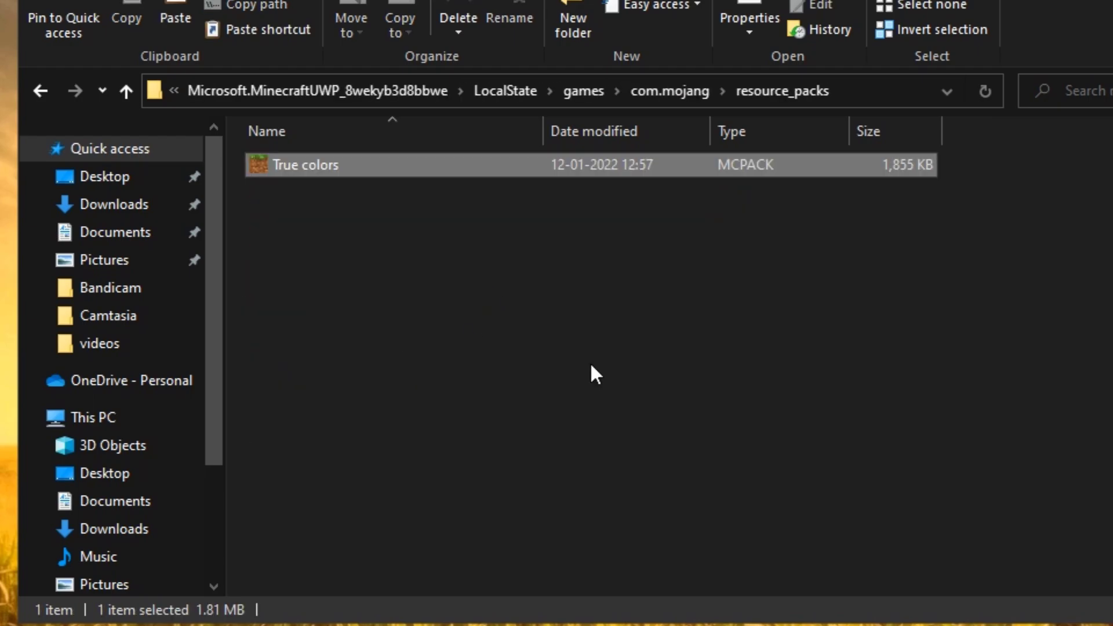
click(383, 396)
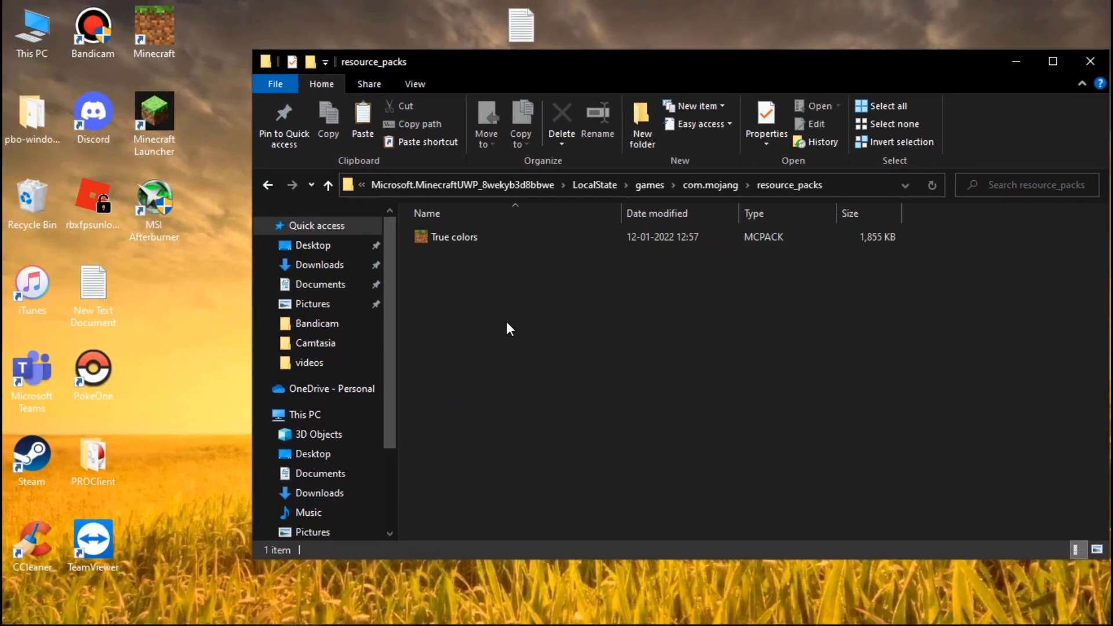
double_click(459, 238)
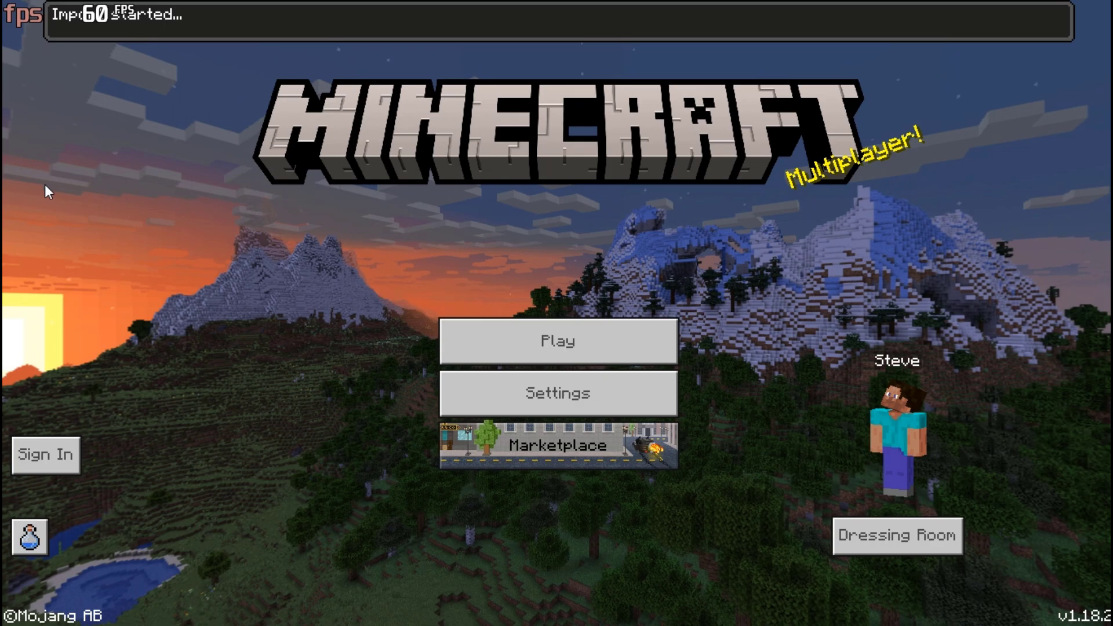
Step: Activate True Colors under Global Resources > My Packs, then return to the world
click(522, 374)
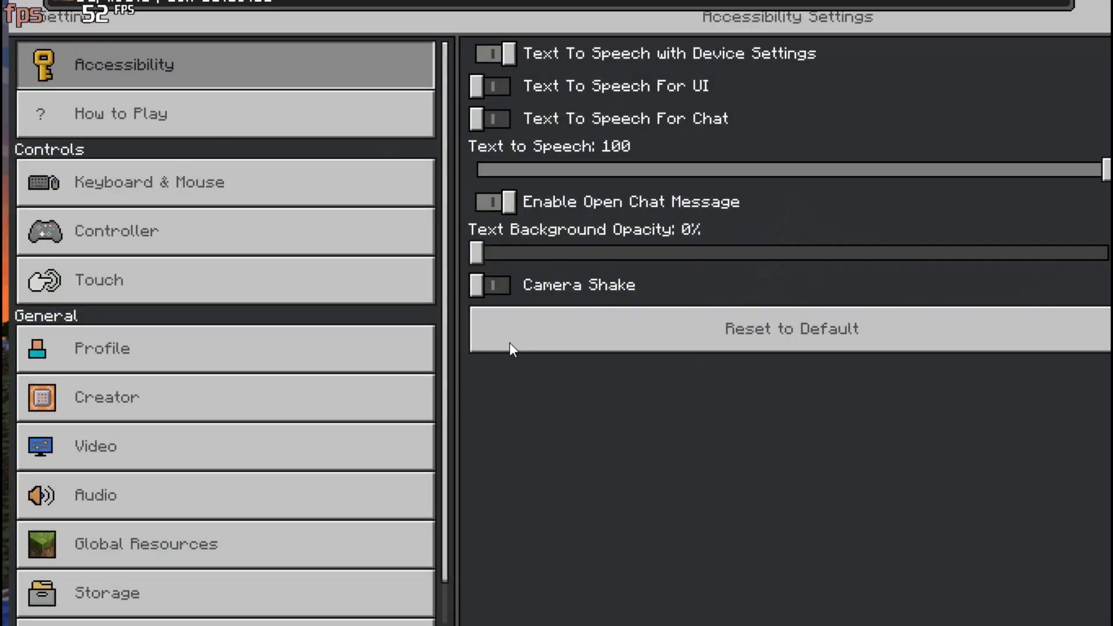
scroll(162, 505, down, 1)
click(174, 503)
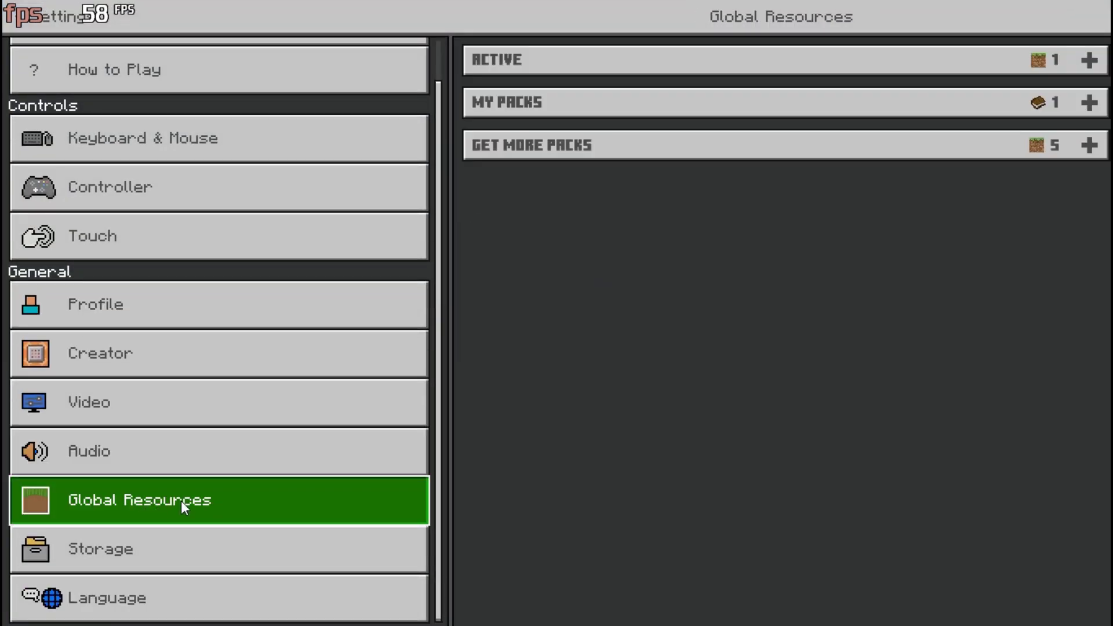
click(913, 109)
click(620, 167)
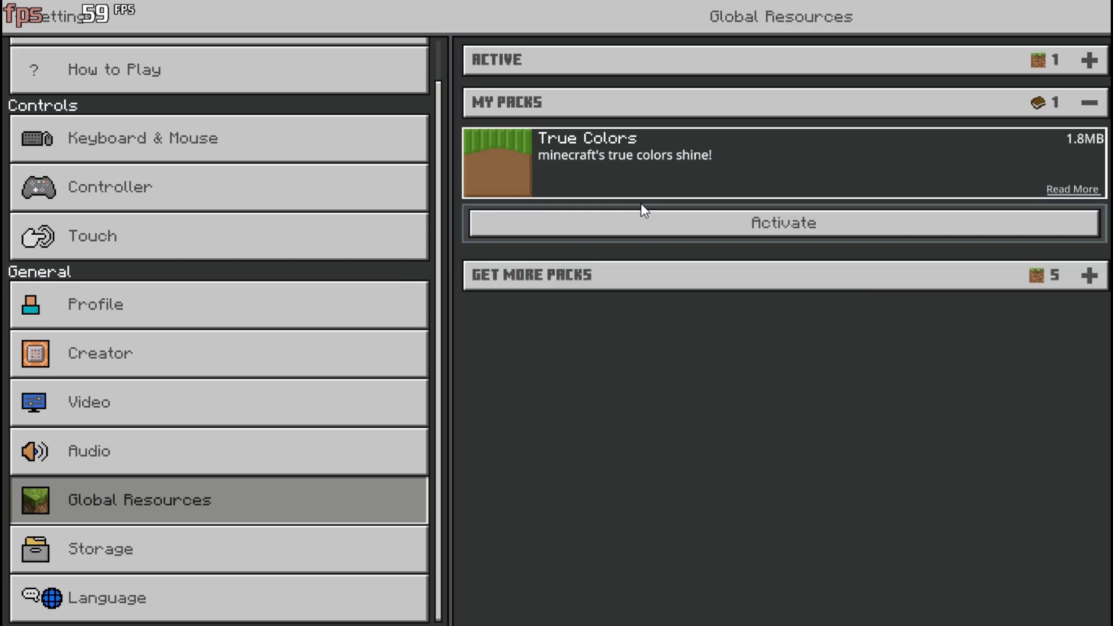
click(778, 219)
click(26, 18)
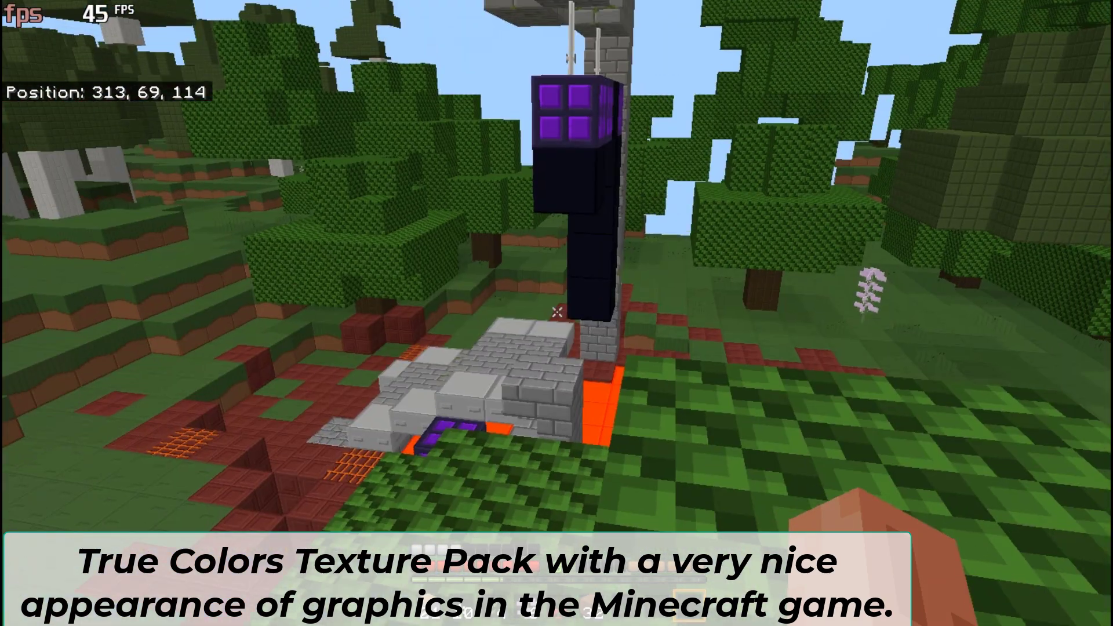
Step: Walk past the cow and break two leaf blocks near the pig
key(w)
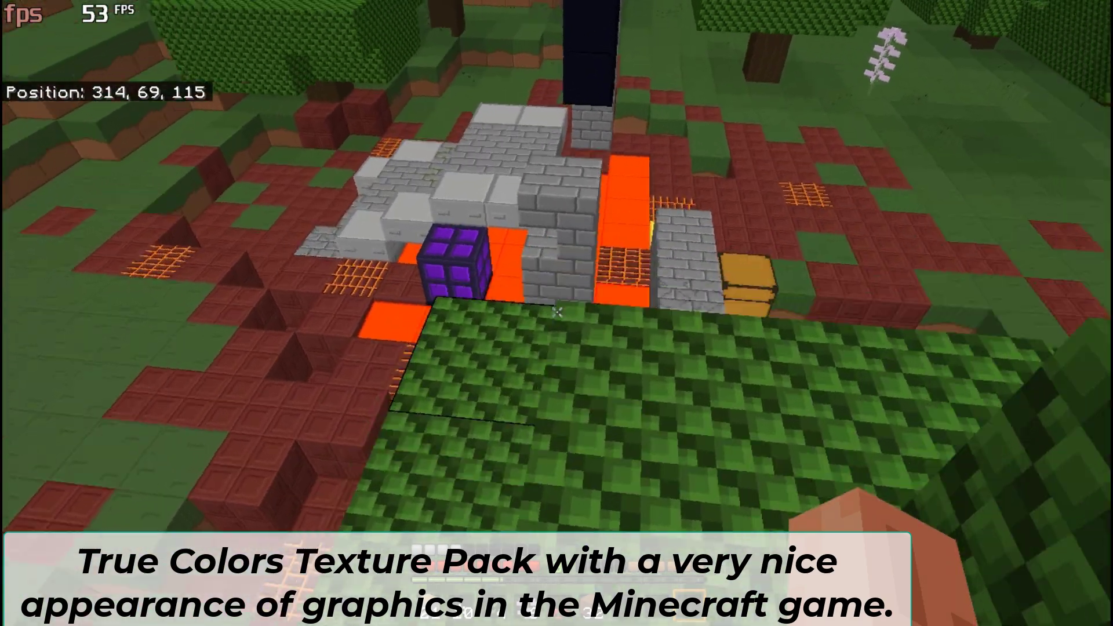
key(w)
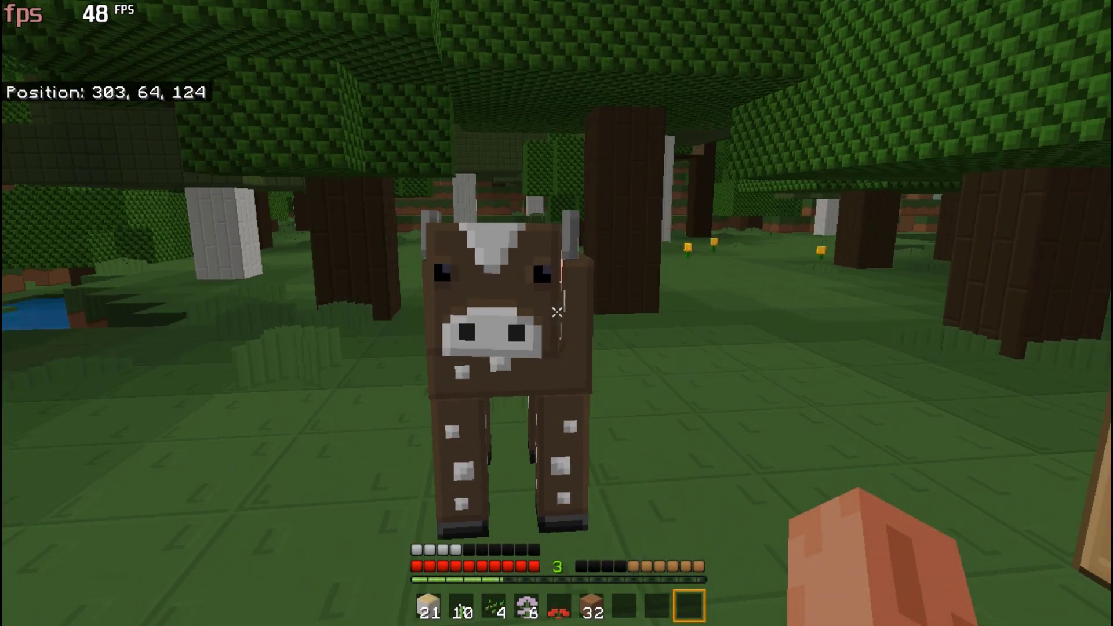
key(w)
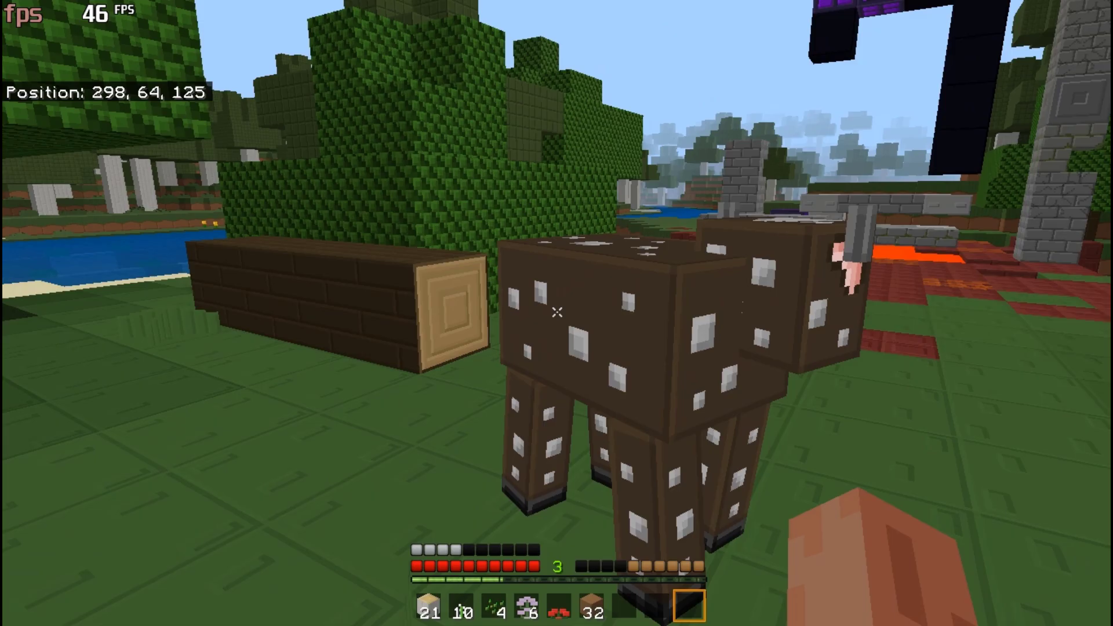
key(w)
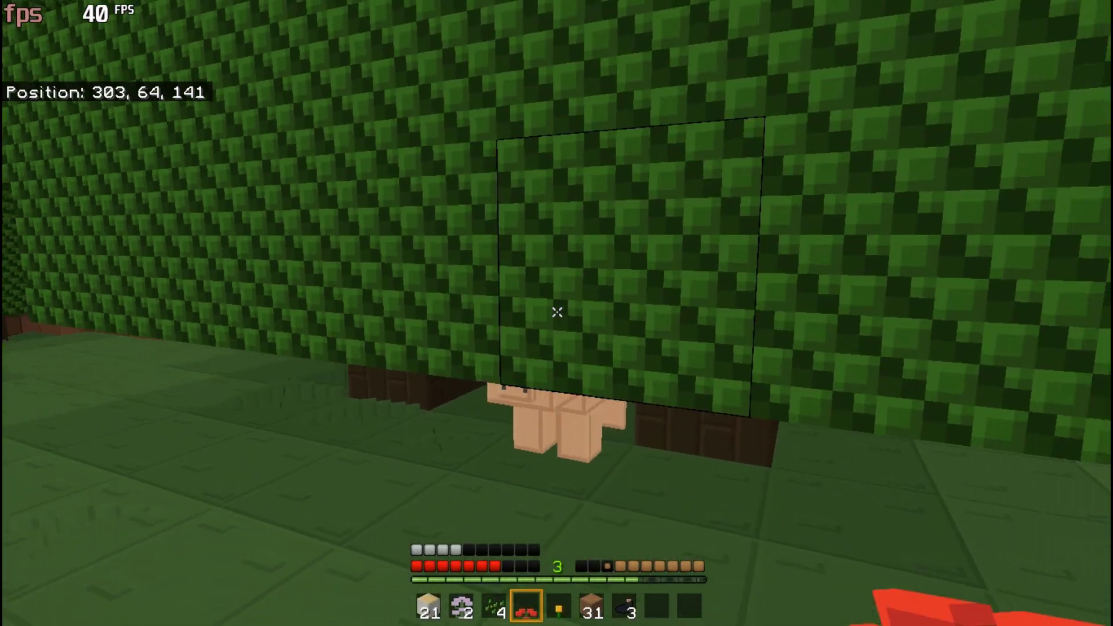
click(557, 311)
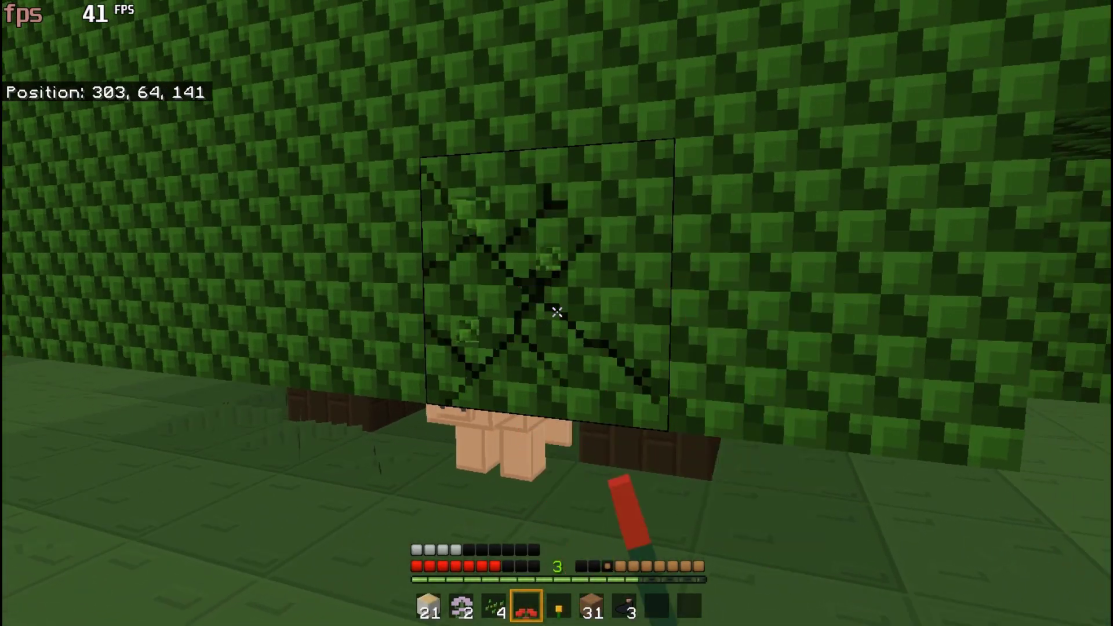
click(556, 311)
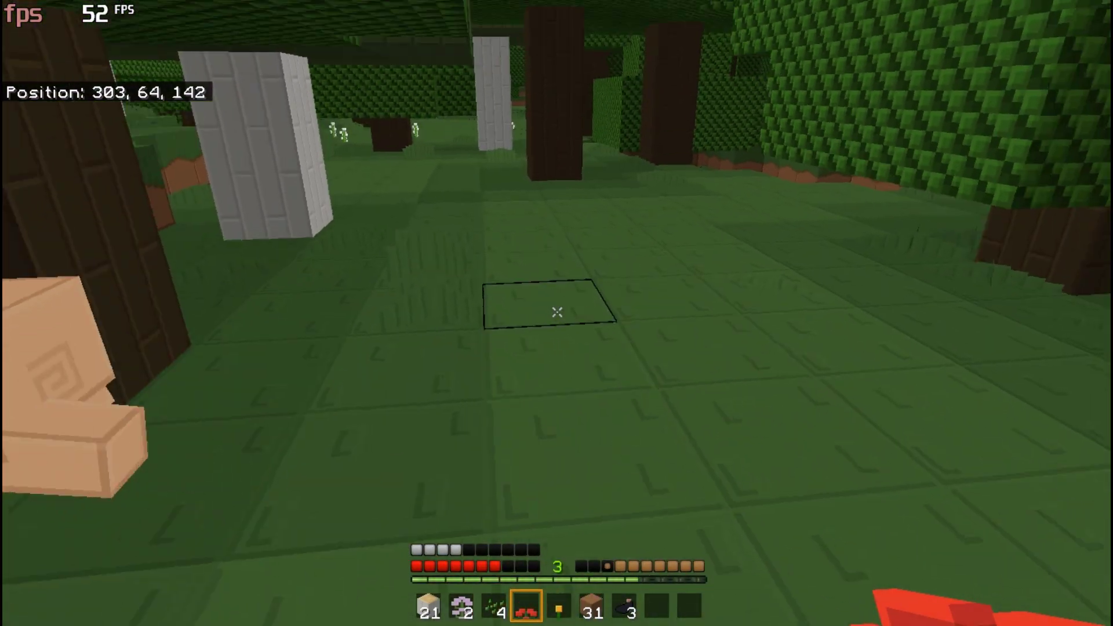
Step: Walk around the pig, break one more leaf block, then follow the pig
key(w)
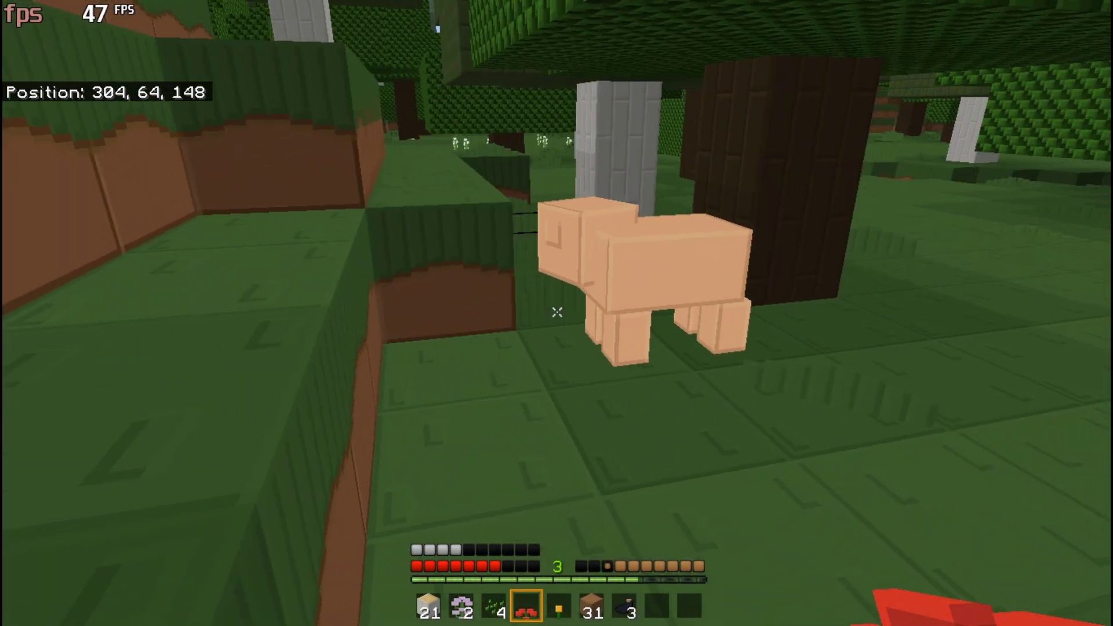
key(w)
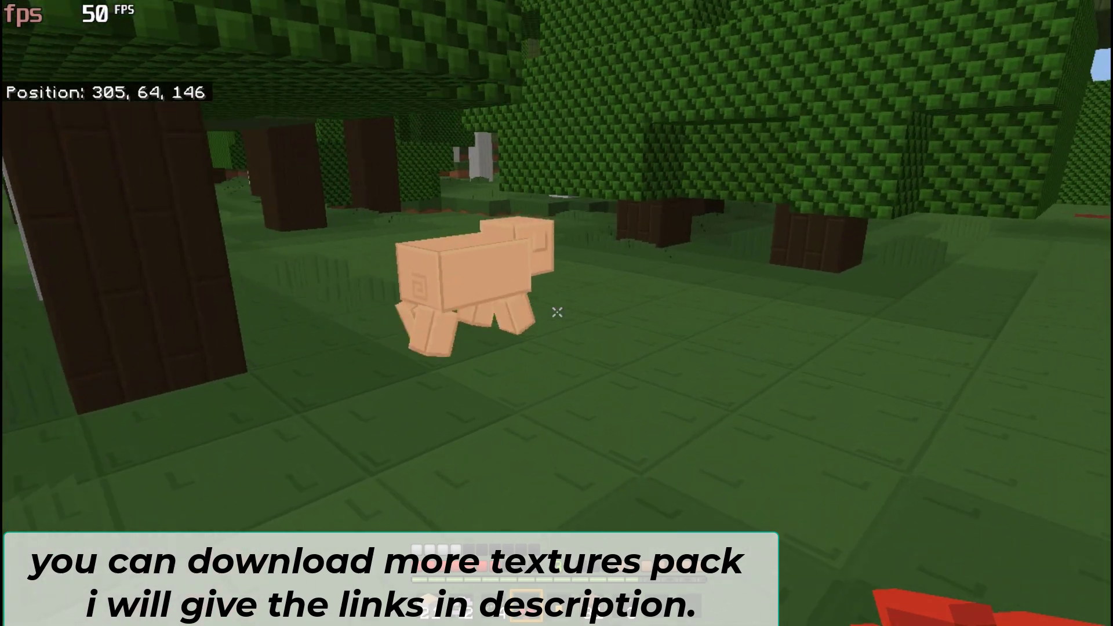
key(w)
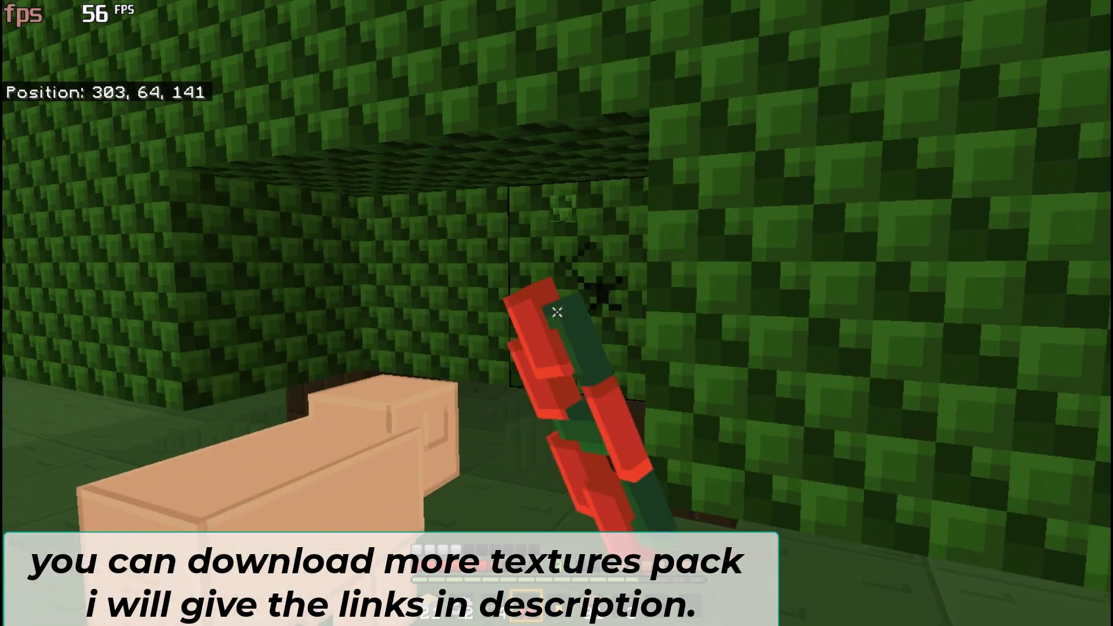
click(557, 313)
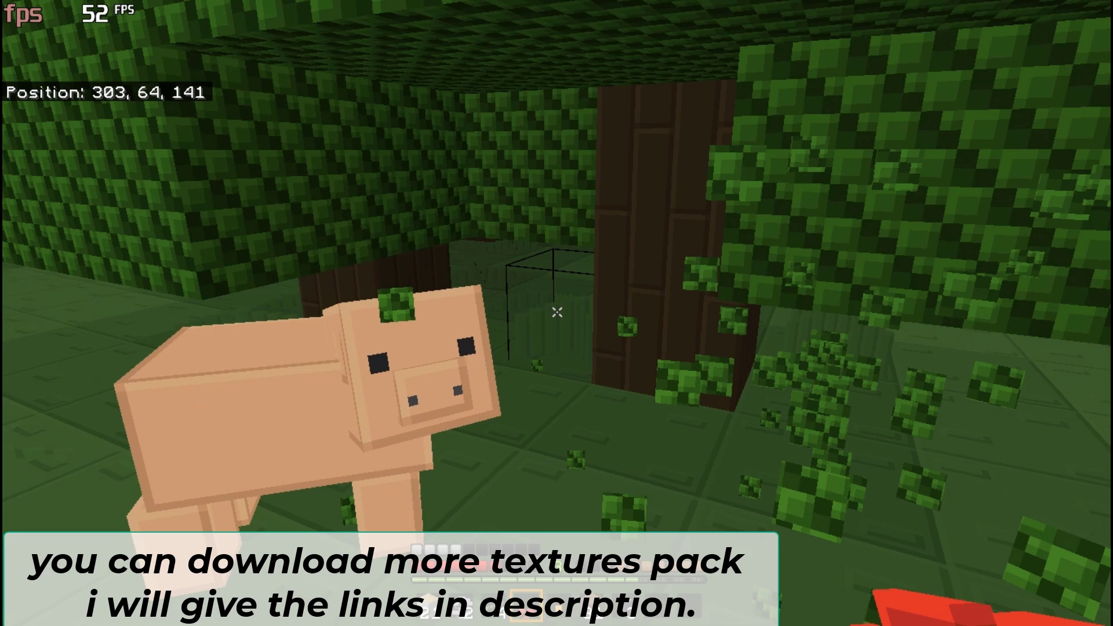
key(w)
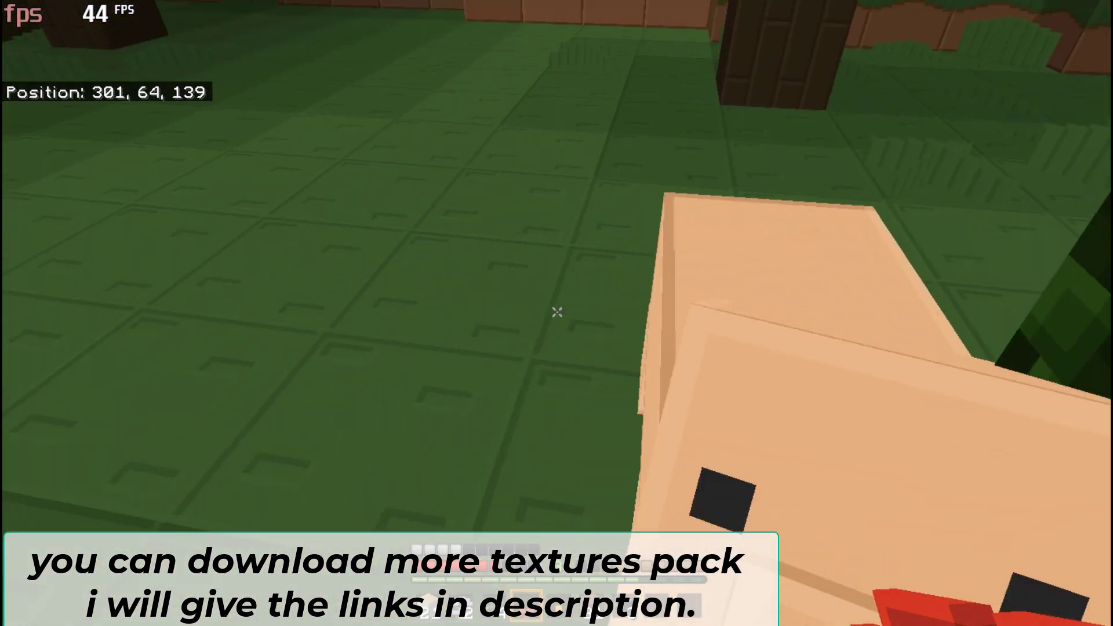
key(w)
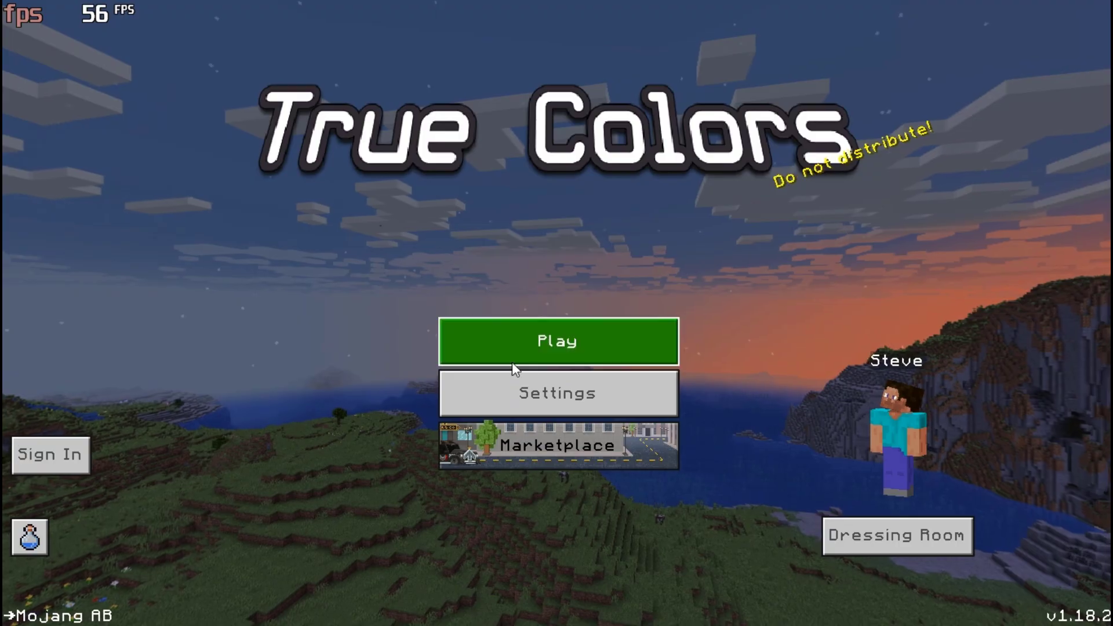
Step: Deactivate True Colors under Global Resources' Active packs, then return to the world
click(513, 376)
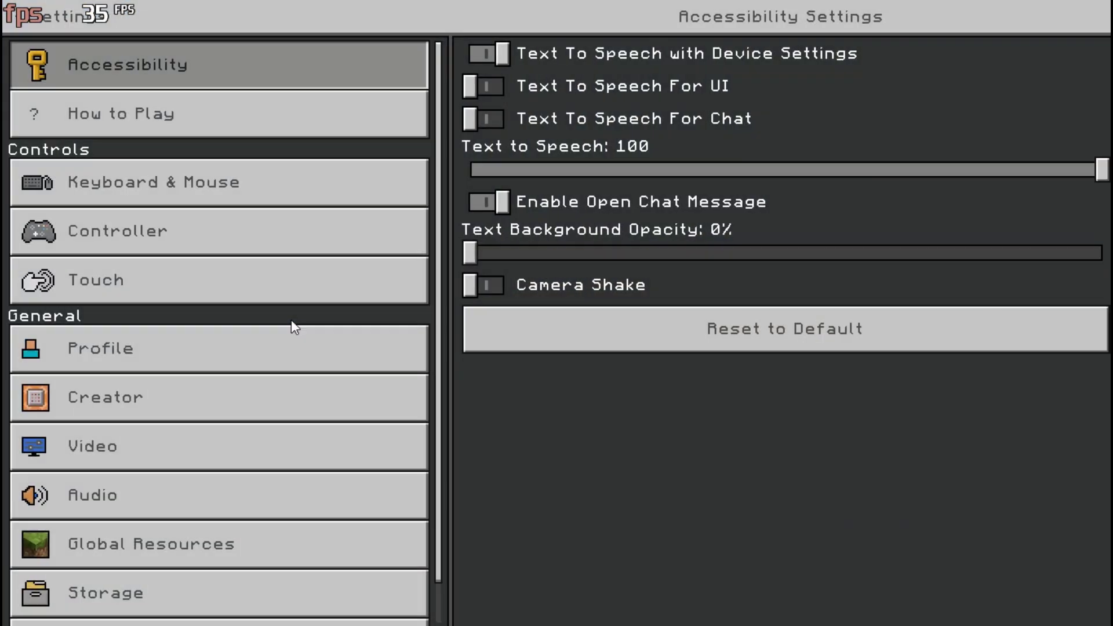
scroll(209, 408, down, 1)
click(130, 502)
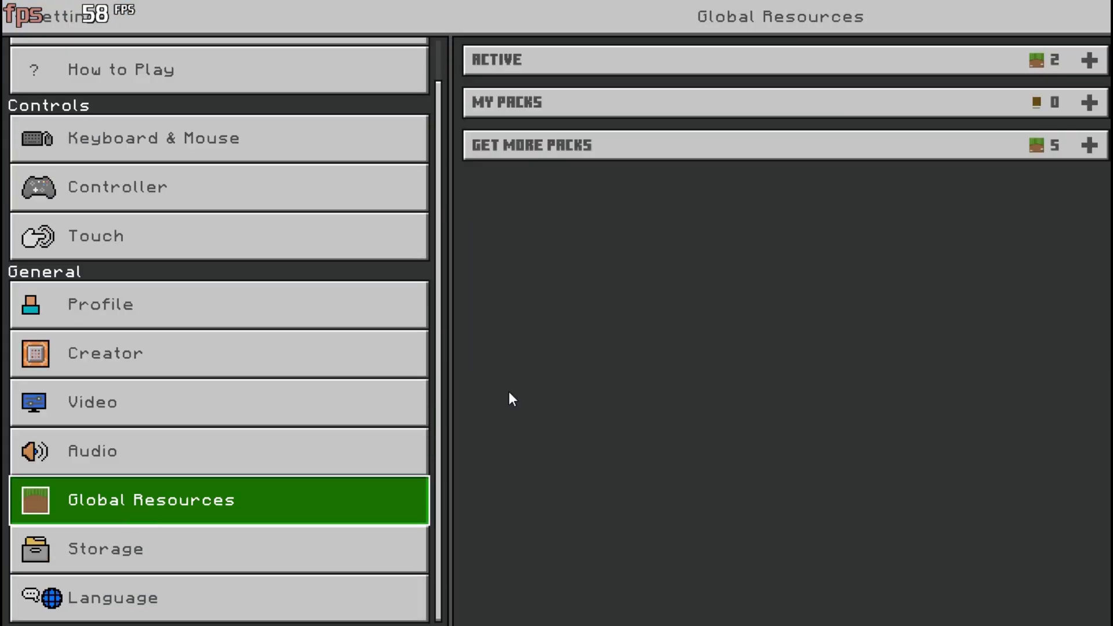
click(773, 70)
click(728, 117)
click(712, 176)
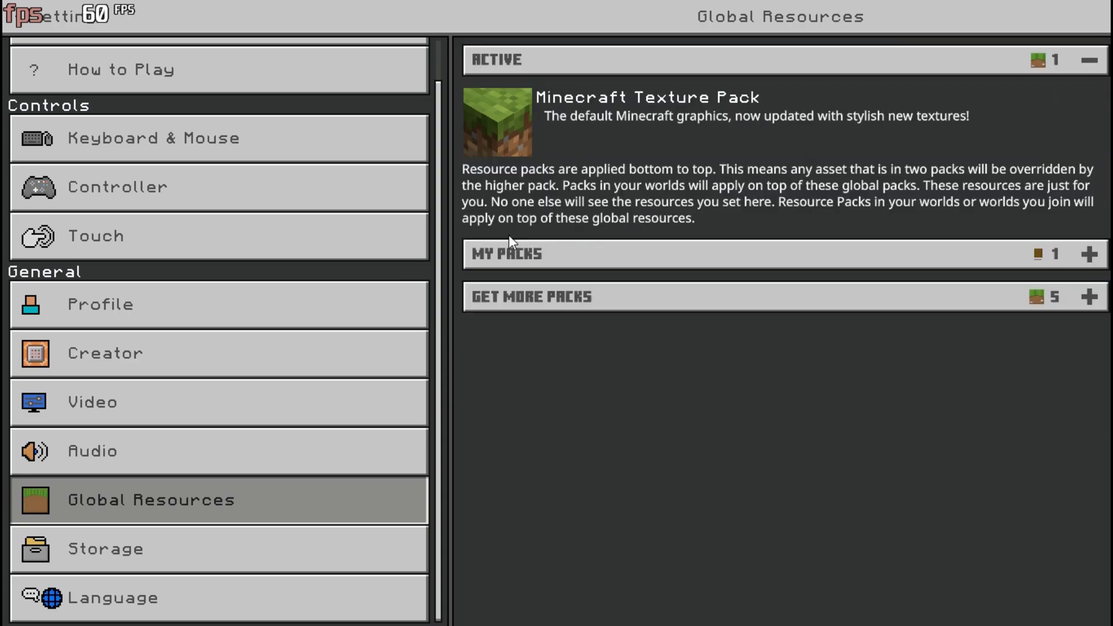
key(Escape)
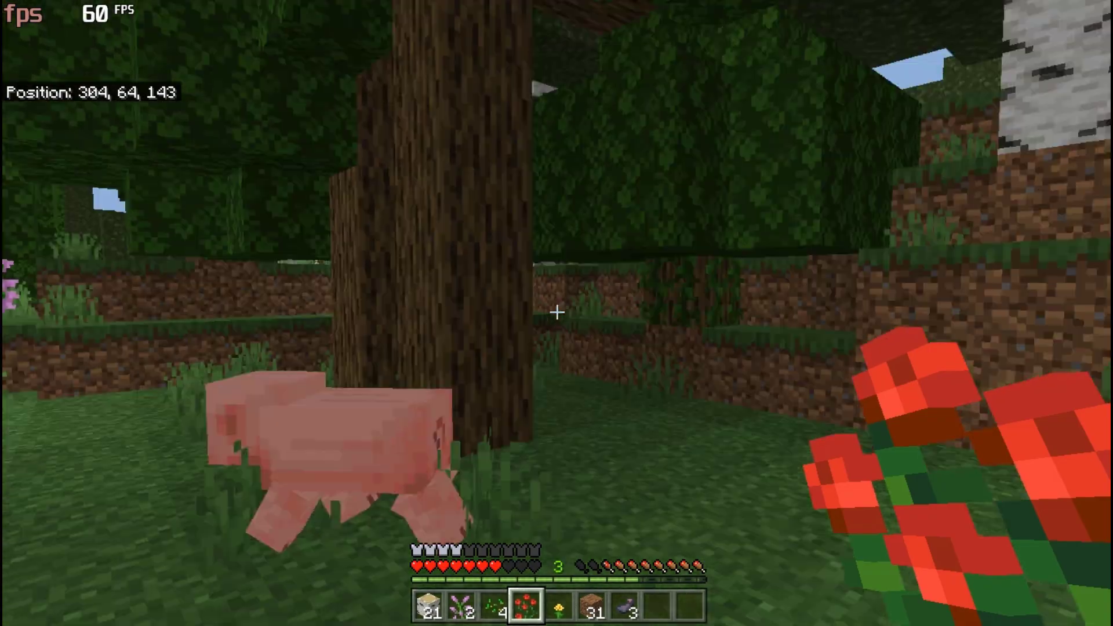
Step: Walk from the pig through the birch forest down into the dirt hollow
key(w)
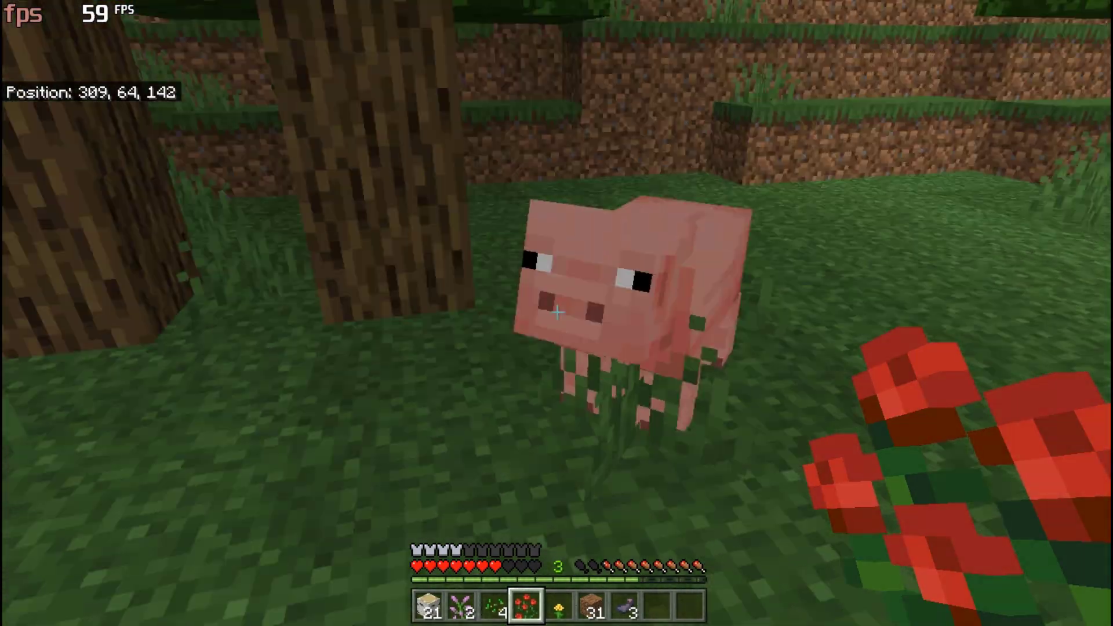
key(w)
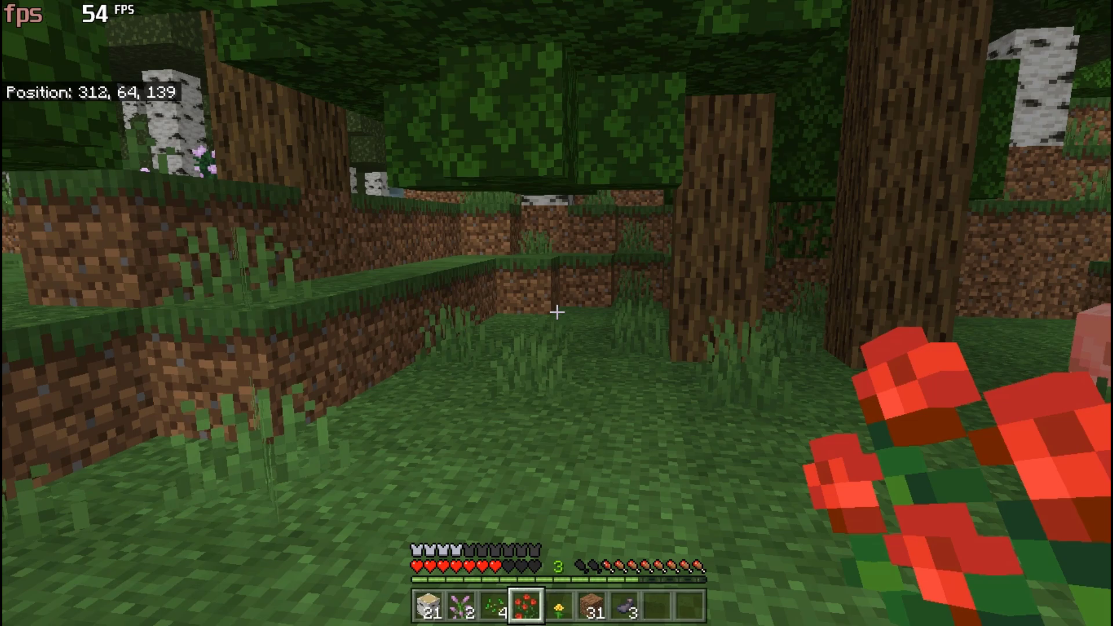
key(w)
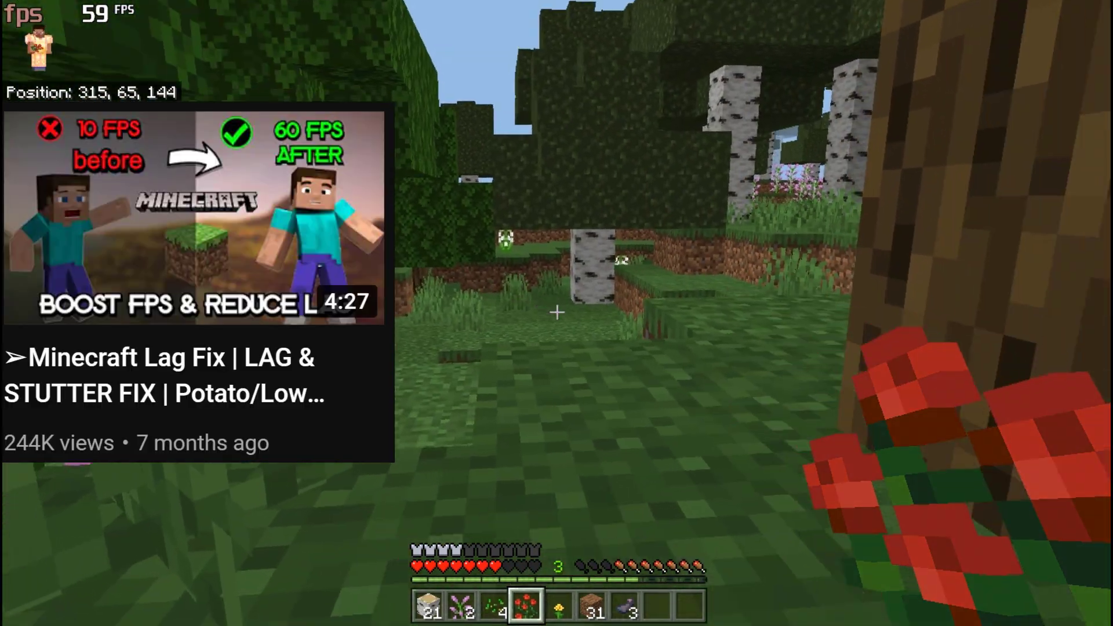
key(w)
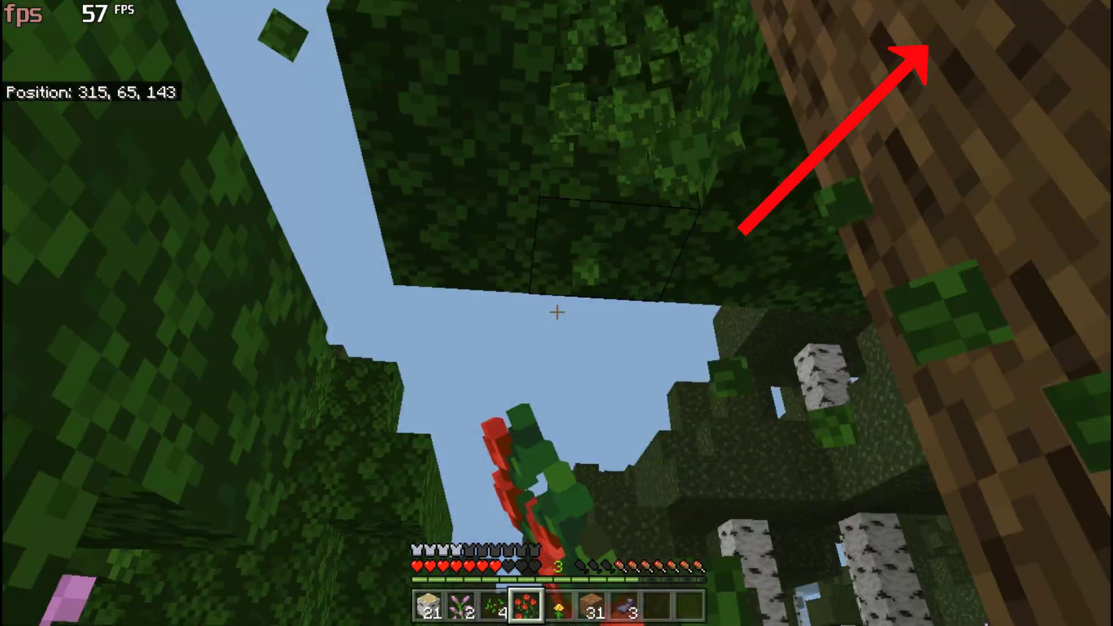
key(w)
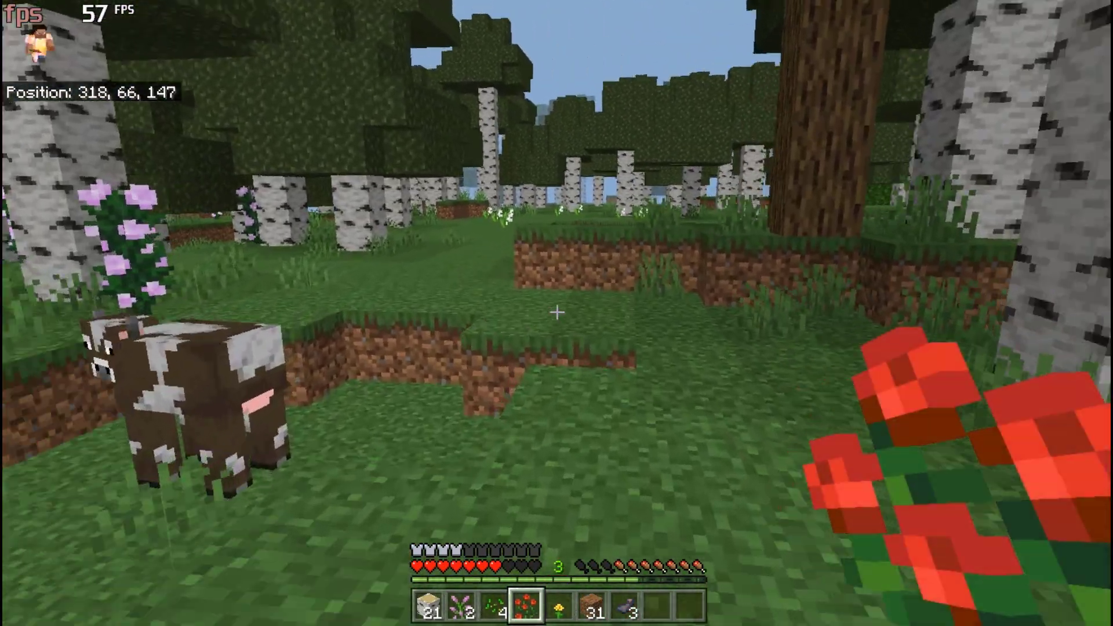
key(w)
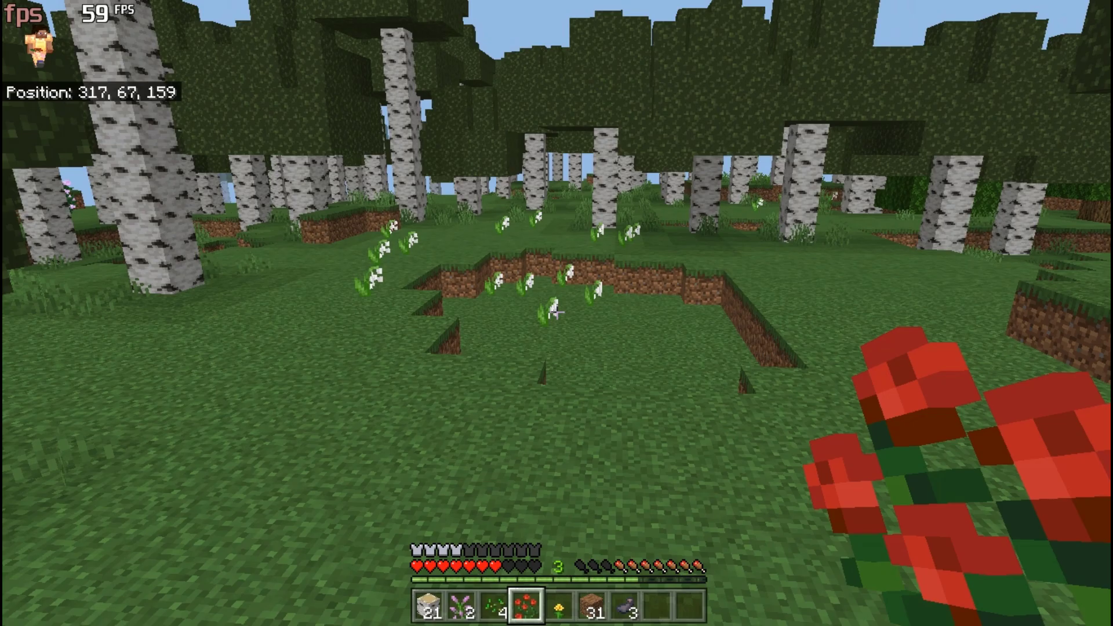
key(w)
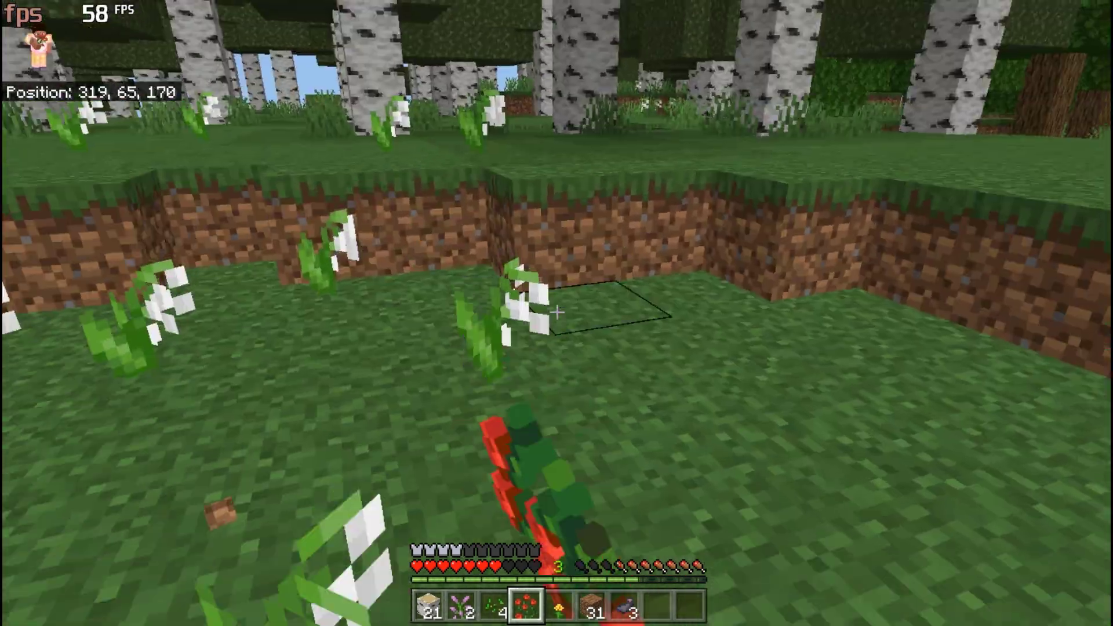
Step: Pick a lily of the valley and climb onto the grass ledge
key(w)
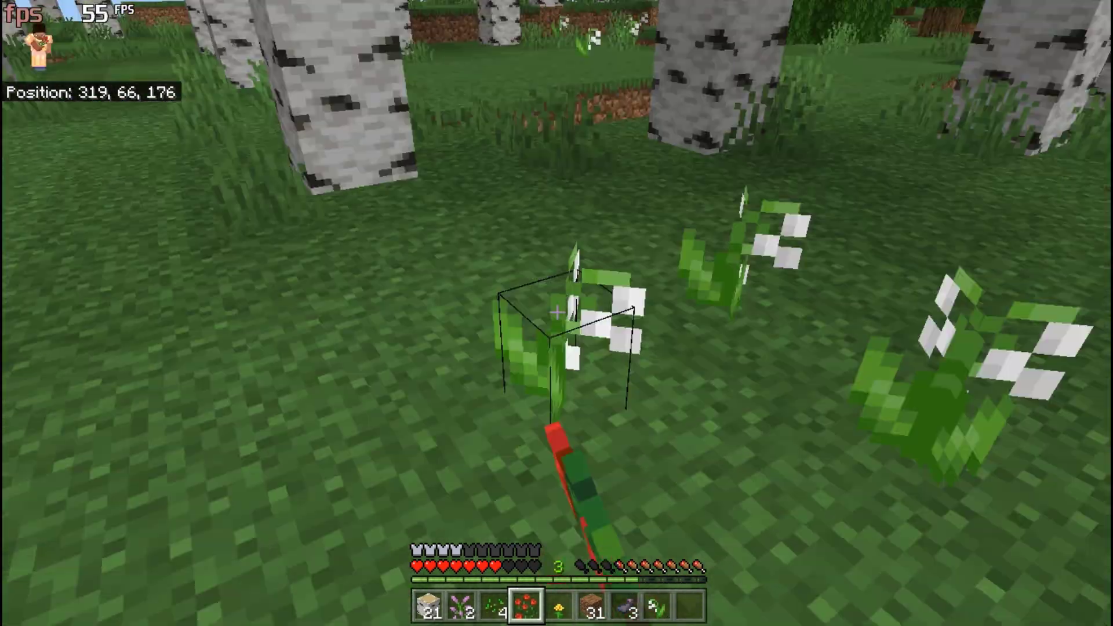
click(557, 314)
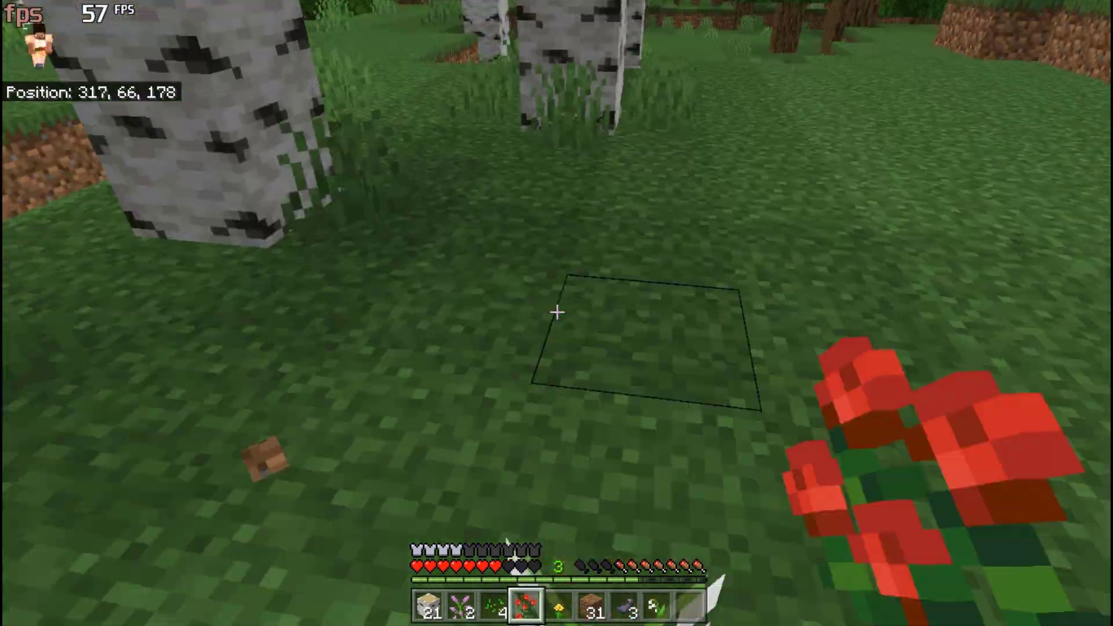
key(w)
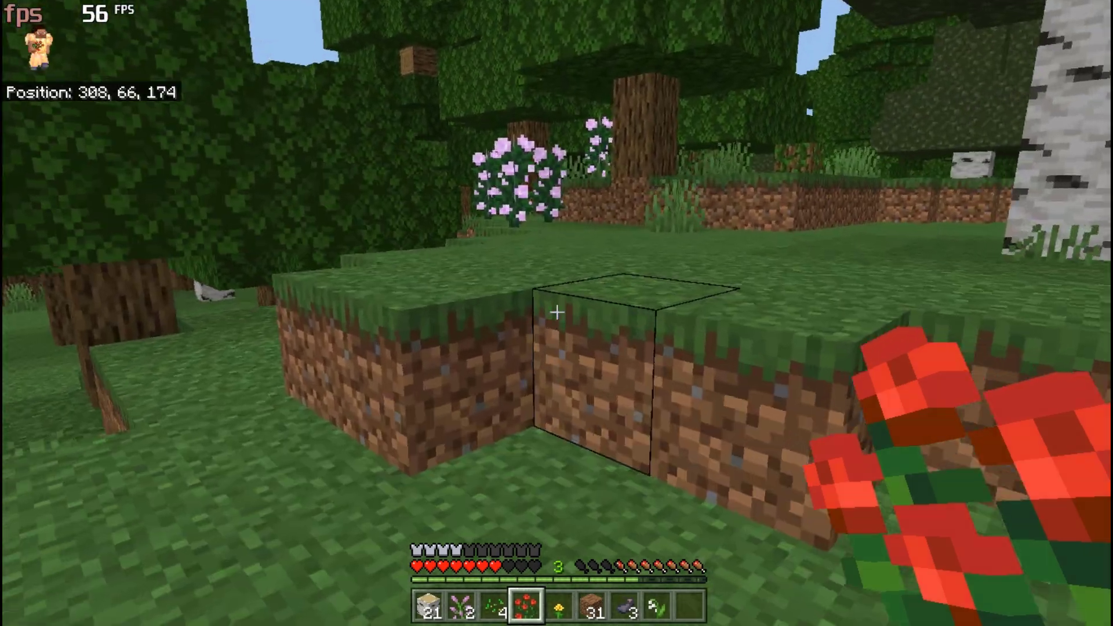
key(w)
key(space)
Step: Break two lilac bushes, then walk on past the birch trunk across the grass
key(w)
click(557, 313)
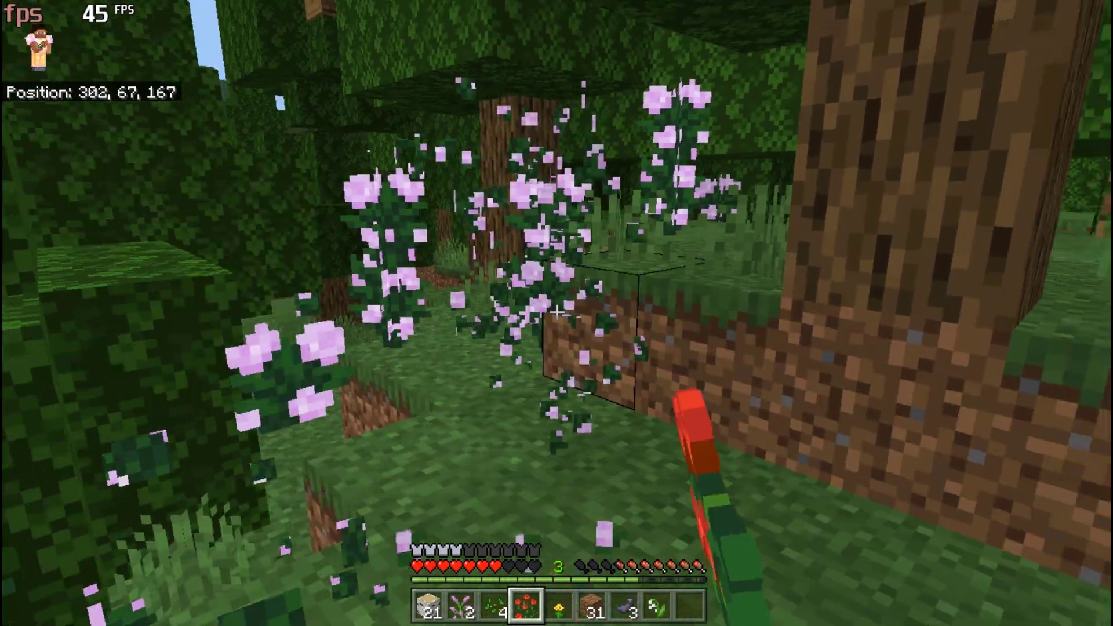
click(556, 313)
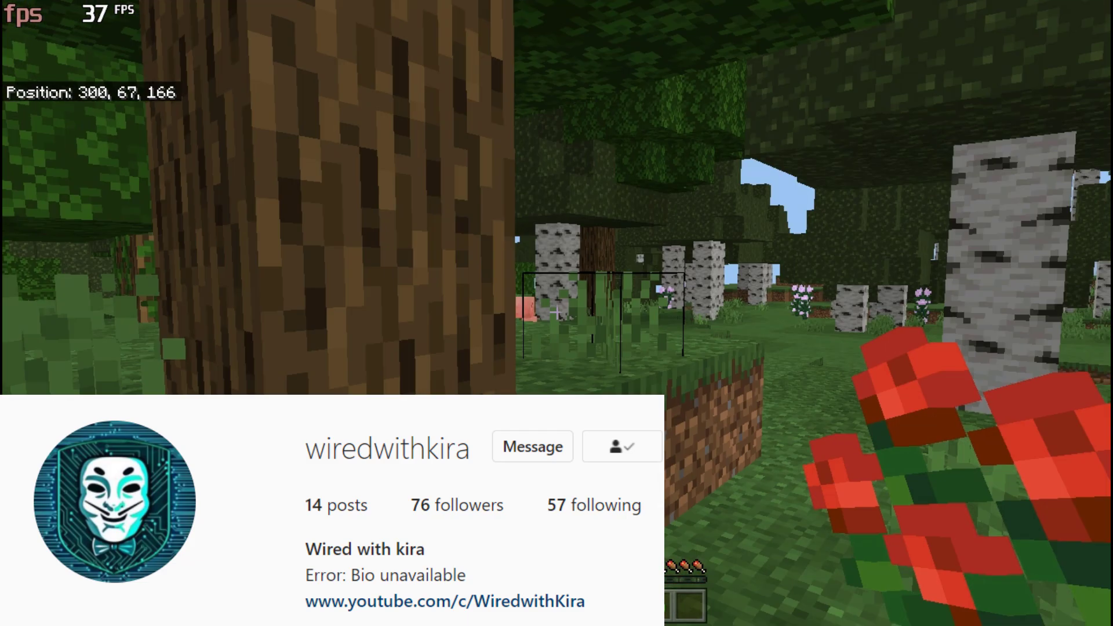
key(w)
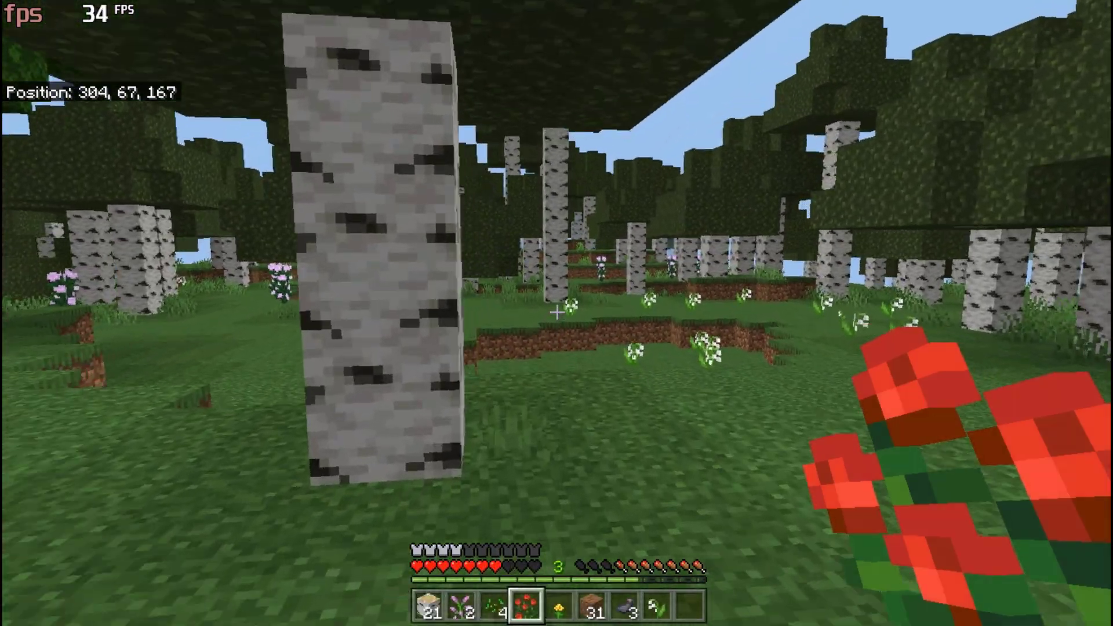
key(w)
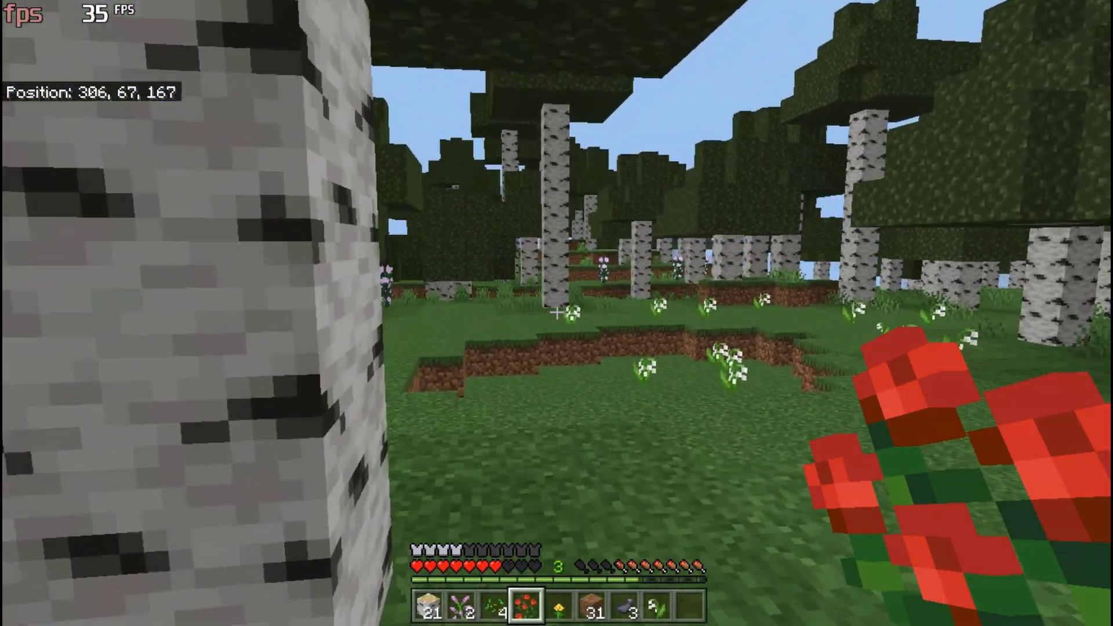
key(w)
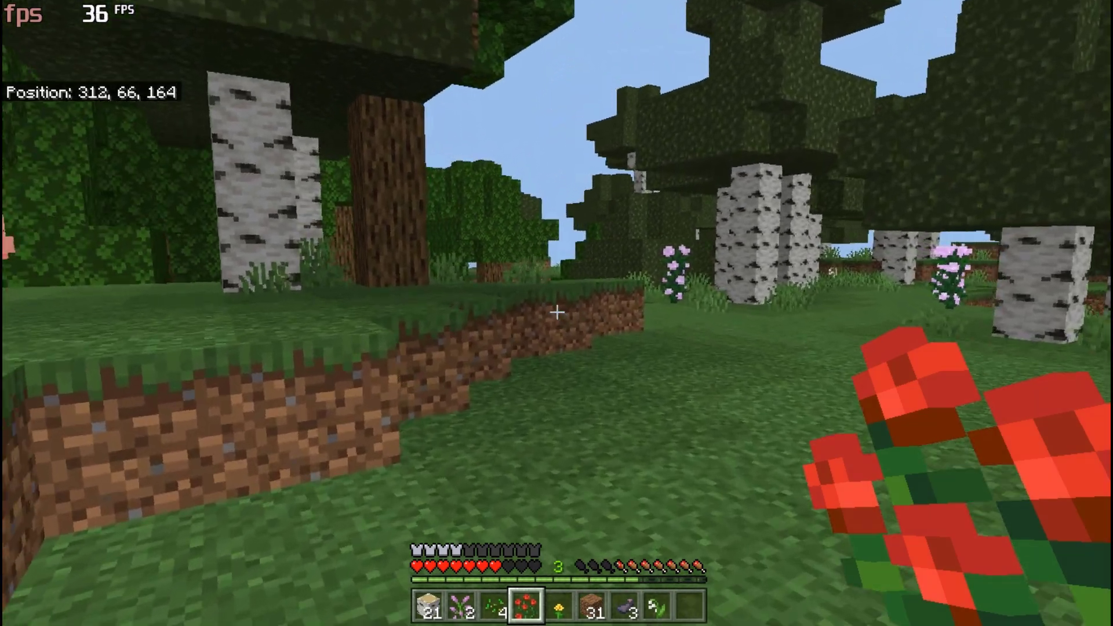
key(w)
key(w)
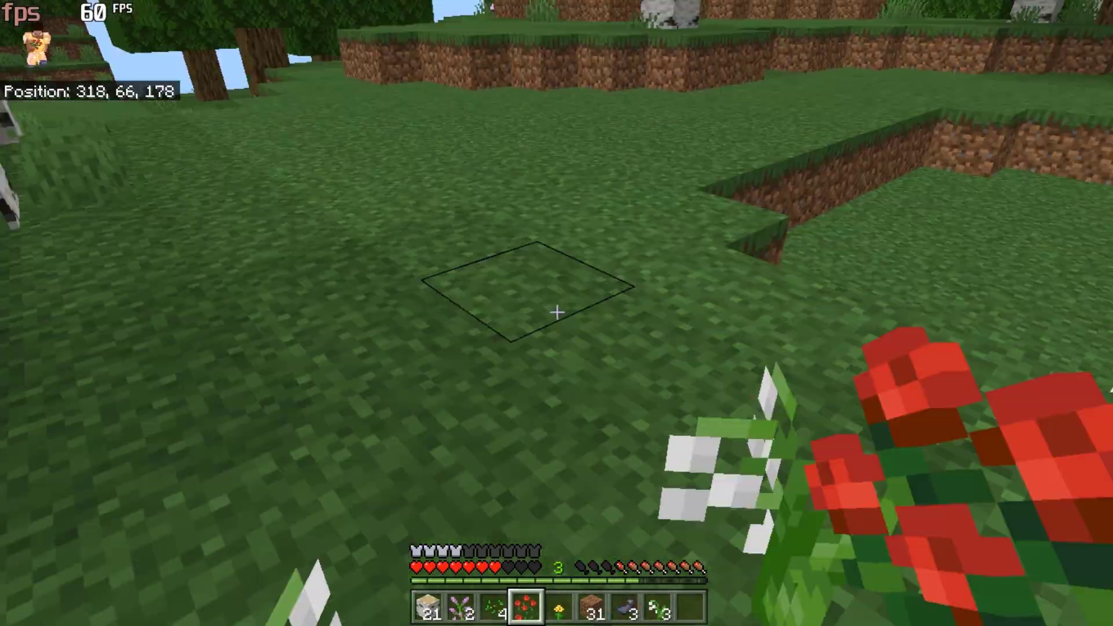
key(w)
key(w)
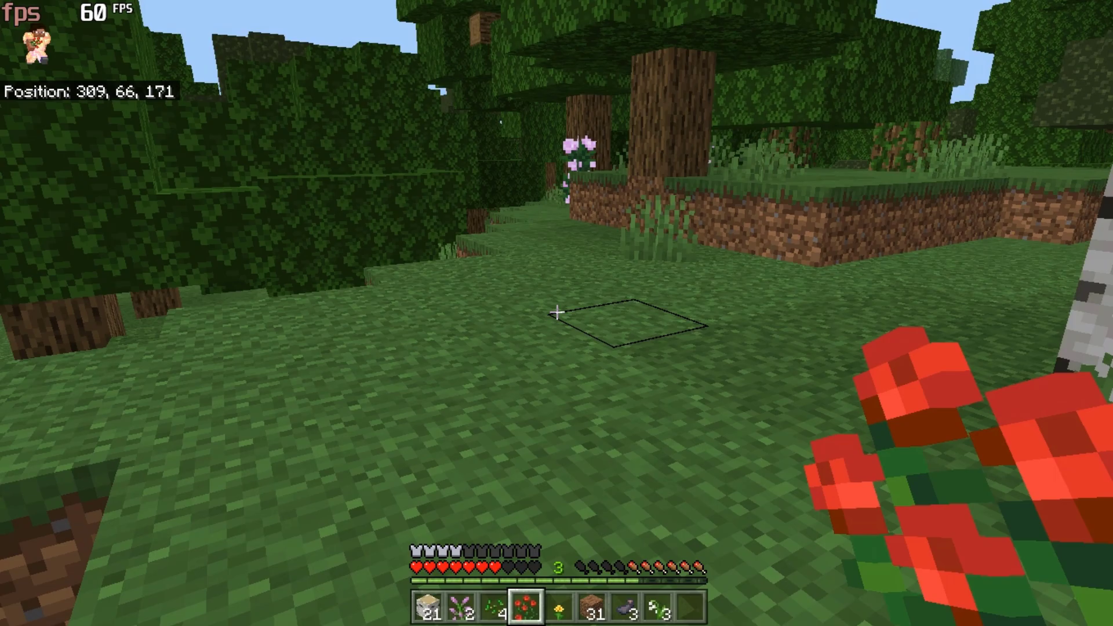